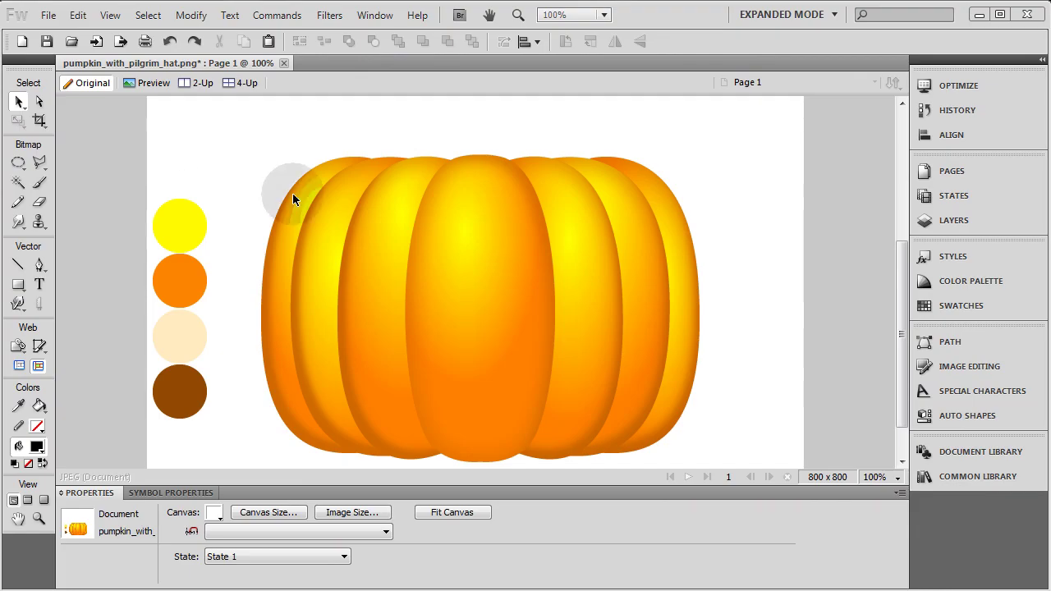
Step: Clear the swatch circles and move the pumpkin group down to X 133, Y 418
{"action": "mouse_move", "coordinate": [904, 274]}
{"action": "left_mouse_down"}
{"action": "mouse_move", "coordinate": [904, 254]}
{"action": "mouse_move", "coordinate": [904, 274]}
{"action": "left_mouse_up"}
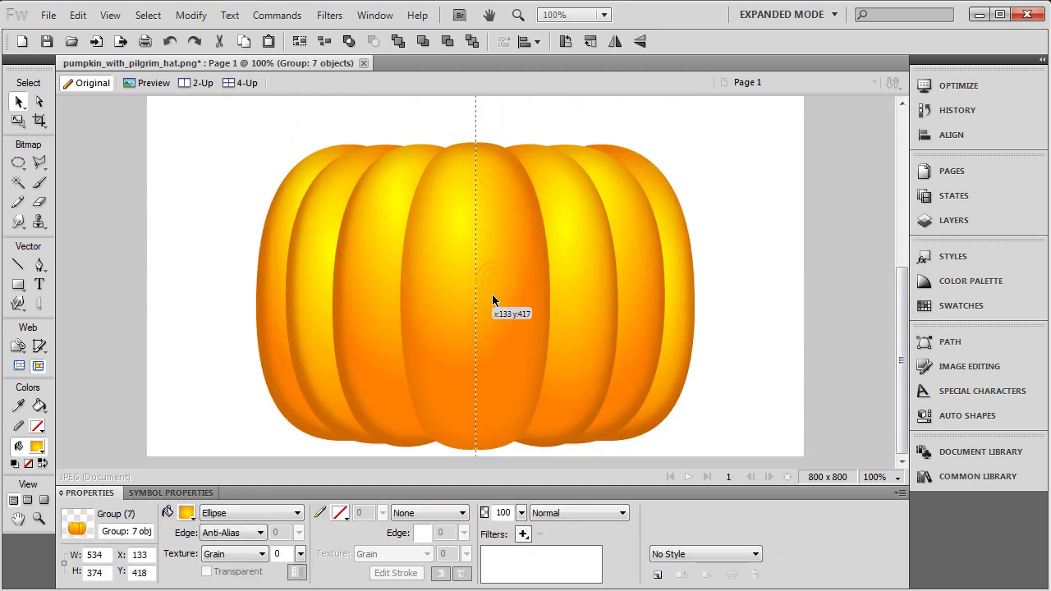
{"action": "left_click_drag", "start_coordinate": [496, 296], "coordinate": [520, 281]}
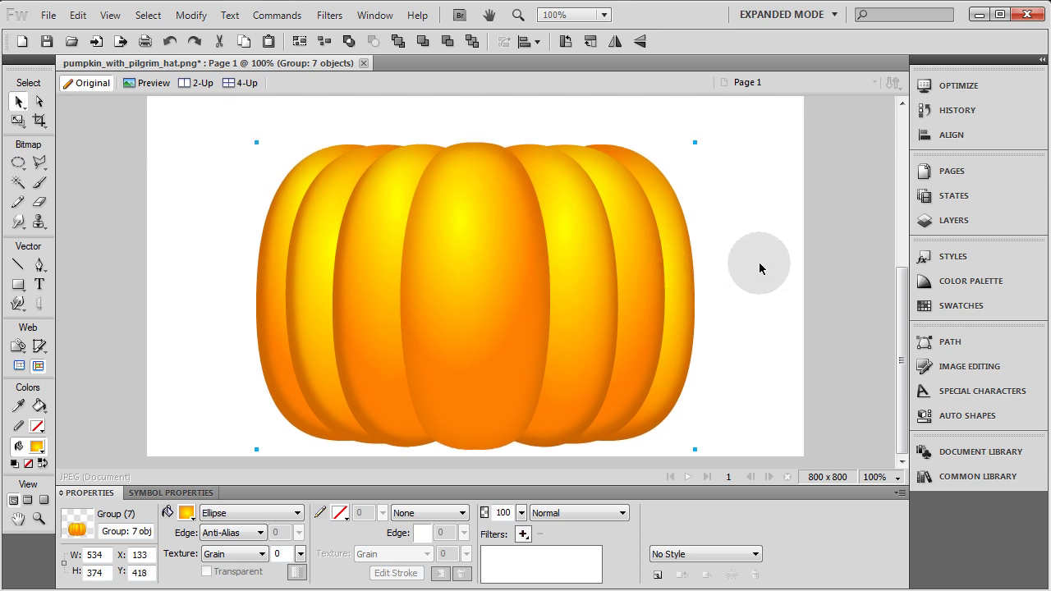
{"action": "left_click", "coordinate": [813, 241]}
{"action": "scroll", "coordinate": [814, 241], "scroll_direction": "up", "scroll_amount": 5}
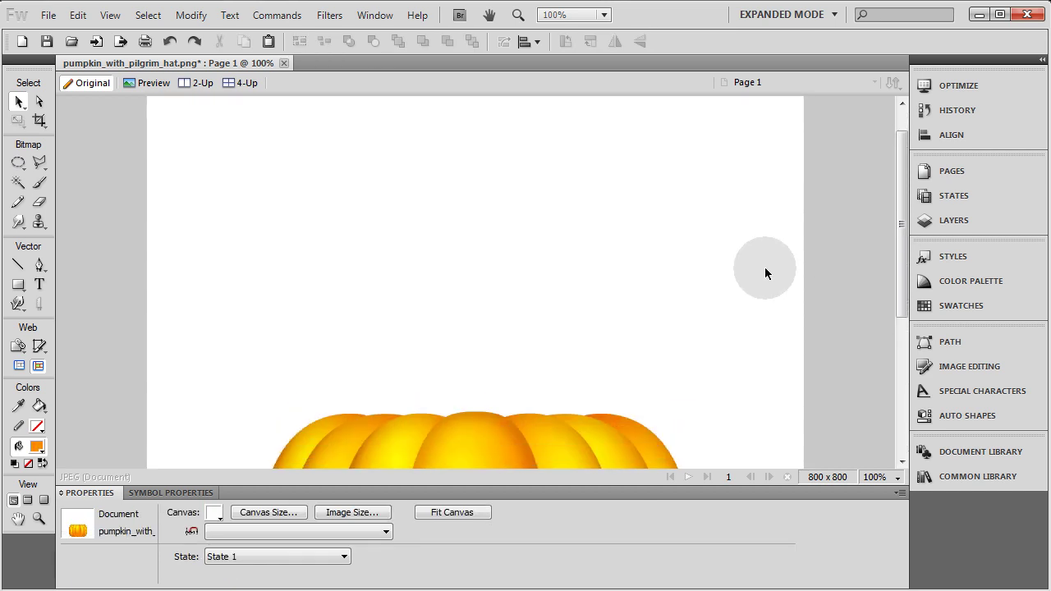
{"action": "scroll", "coordinate": [764, 272], "scroll_direction": "down", "scroll_amount": 5}
Step: Draw a wide, flat orange ellipse and move it onto the pumpkin's top
{"action": "left_click_drag", "start_coordinate": [18, 285], "coordinate": [86, 315]}
{"action": "left_click_drag", "start_coordinate": [249, 150], "coordinate": [799, 226]}
{"action": "left_click", "coordinate": [18, 101]}
{"action": "left_click", "coordinate": [584, 188]}
{"action": "left_click_drag", "start_coordinate": [585, 188], "coordinate": [533, 225]}
Step: Fine-tune the 670 x 94 brim ellipse's position so it rests across the pumpkin top
{"action": "left_click", "coordinate": [503, 323]}
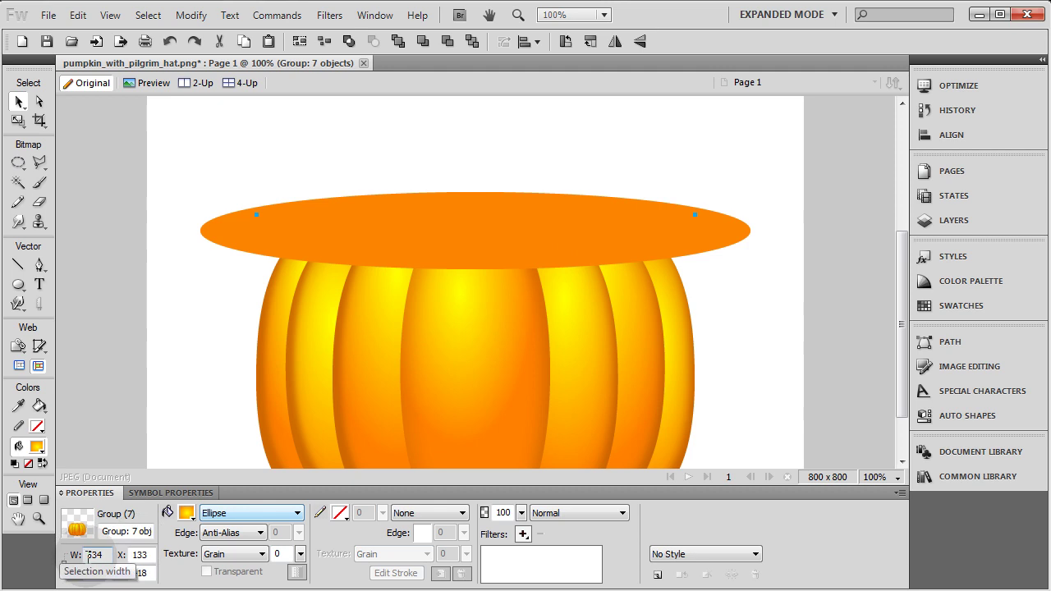
{"action": "left_click", "coordinate": [246, 243]}
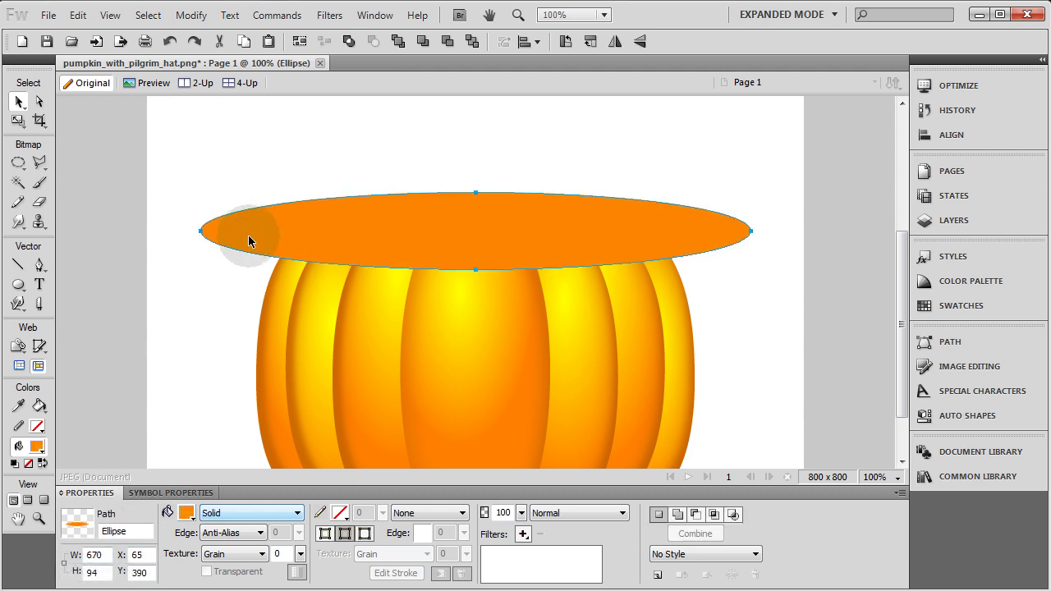
{"action": "mouse_move", "coordinate": [260, 233]}
{"action": "left_mouse_down"}
{"action": "mouse_move", "coordinate": [231, 233]}
{"action": "mouse_move", "coordinate": [261, 231]}
{"action": "left_mouse_up"}
{"action": "key", "text": "Down"}
{"action": "key", "text": "Down"}
{"action": "key", "text": "Down"}
{"action": "key", "text": "Down"}
{"action": "key", "text": "Down"}
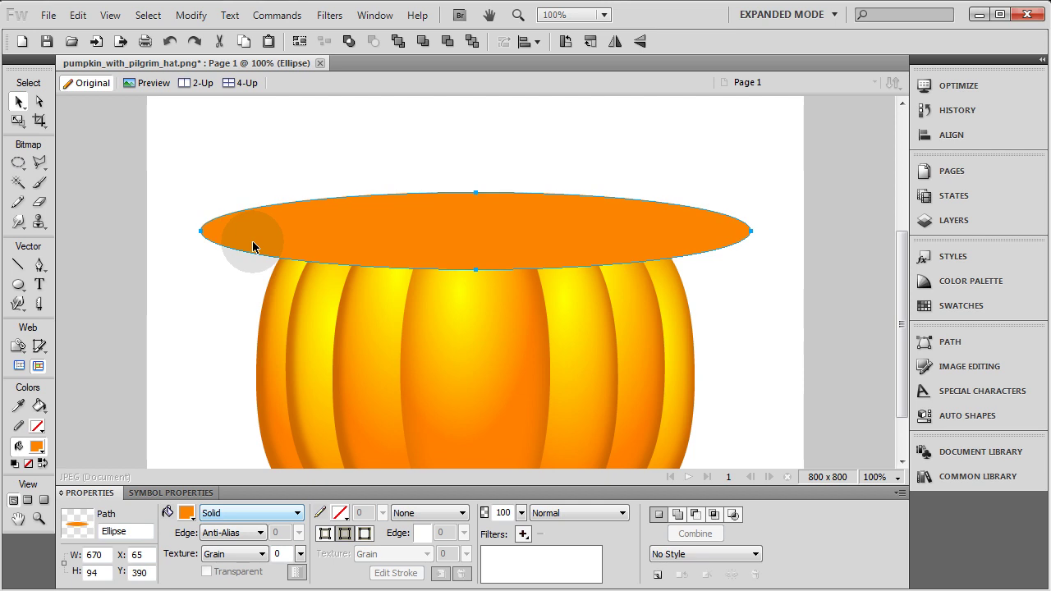
{"action": "scroll", "coordinate": [241, 269], "scroll_direction": "down", "scroll_amount": 3}
{"action": "key", "text": "Down"}
{"action": "key", "text": "Down"}
{"action": "key", "text": "Down"}
{"action": "key", "text": "Down"}
{"action": "key", "text": "Down"}
{"action": "key", "text": "Down"}
{"action": "key", "text": "Down"}
{"action": "key", "text": "Down"}
{"action": "key", "text": "Down"}
{"action": "key", "text": "Down"}
{"action": "key", "text": "Down"}
{"action": "key", "text": "Down"}
{"action": "key", "text": "Down"}
{"action": "key", "text": "Down"}
{"action": "key", "text": "Down"}
{"action": "key", "text": "Down"}
{"action": "key", "text": "Down"}
{"action": "key", "text": "Down"}
{"action": "key", "text": "Down"}
{"action": "key", "text": "Down"}
{"action": "key", "text": "Down"}
{"action": "key", "text": "Down"}
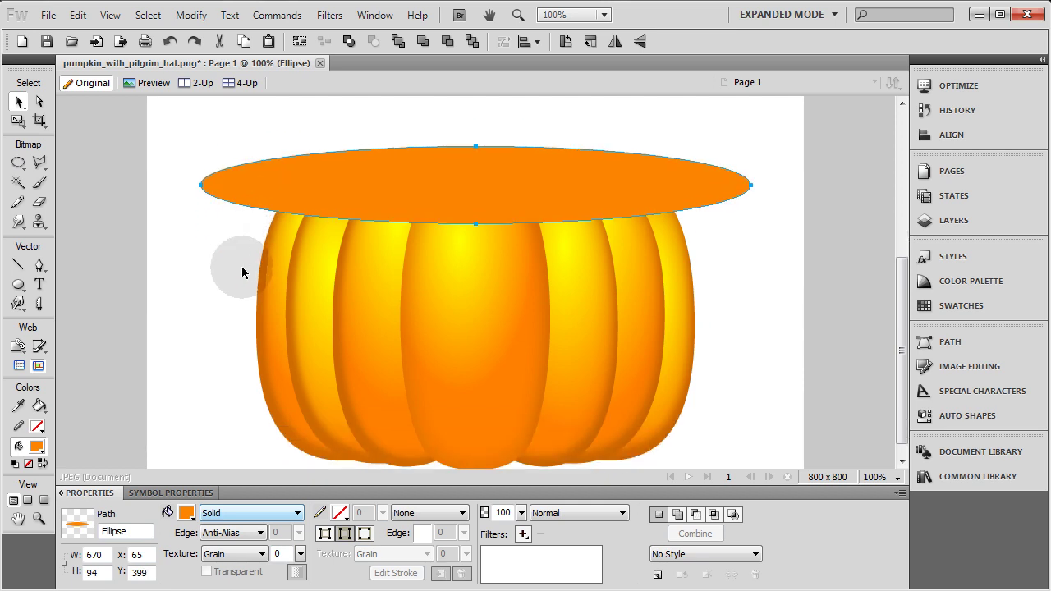
{"action": "key", "text": "Up"}
{"action": "key", "text": "Up"}
{"action": "key", "text": "Up"}
{"action": "key", "text": "Up"}
{"action": "key", "text": "Up"}
{"action": "key", "text": "Up"}
{"action": "key", "text": "Up"}
{"action": "key", "text": "Up"}
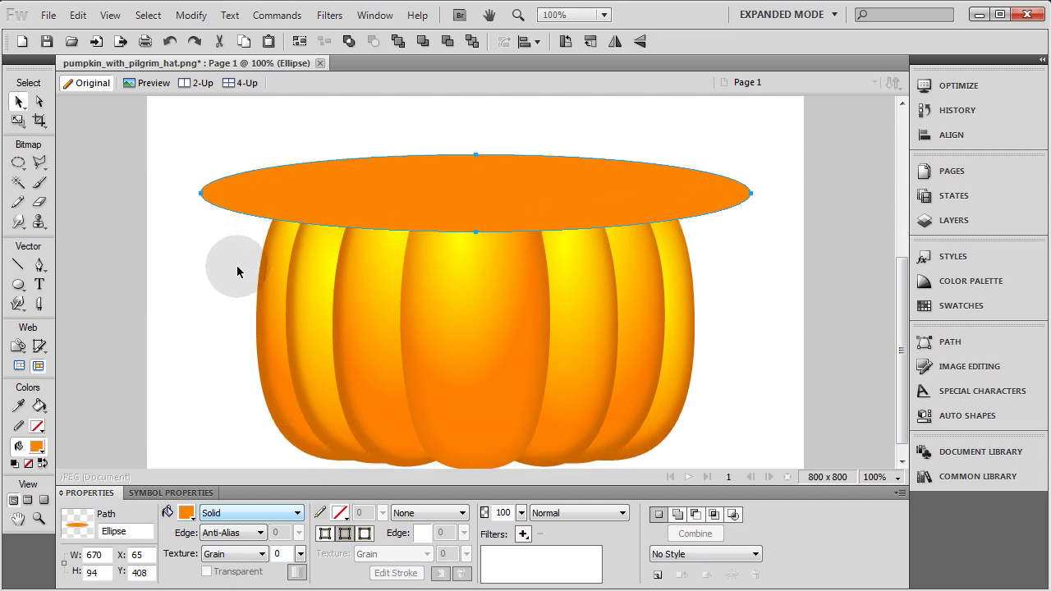
{"action": "left_click", "coordinate": [236, 271]}
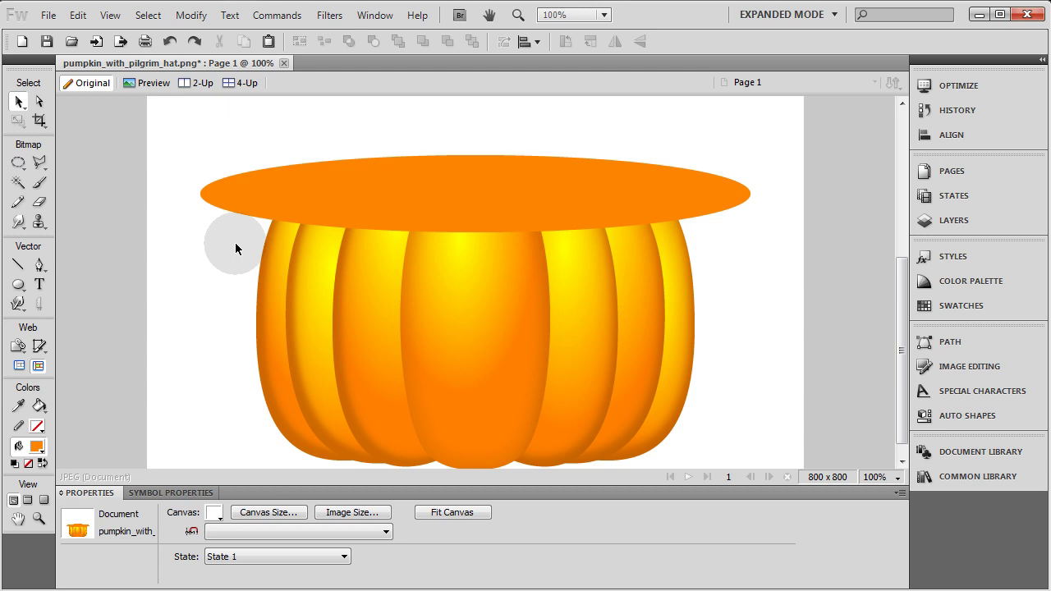
{"action": "scroll", "coordinate": [235, 242], "scroll_direction": "down", "scroll_amount": 1}
{"action": "scroll", "coordinate": [235, 249], "scroll_direction": "up", "scroll_amount": 1}
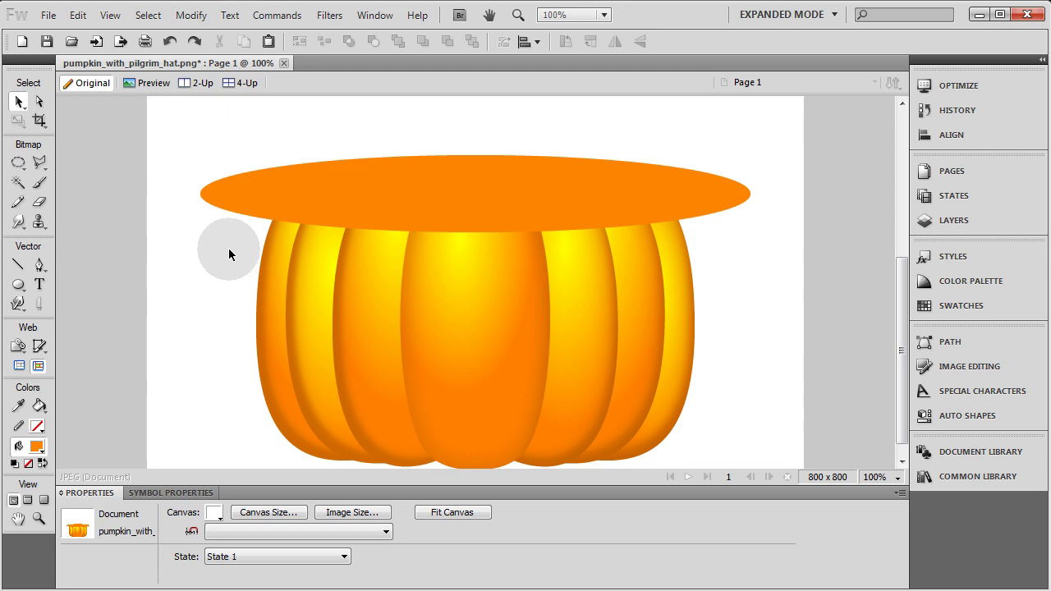
{"action": "left_click", "coordinate": [246, 194]}
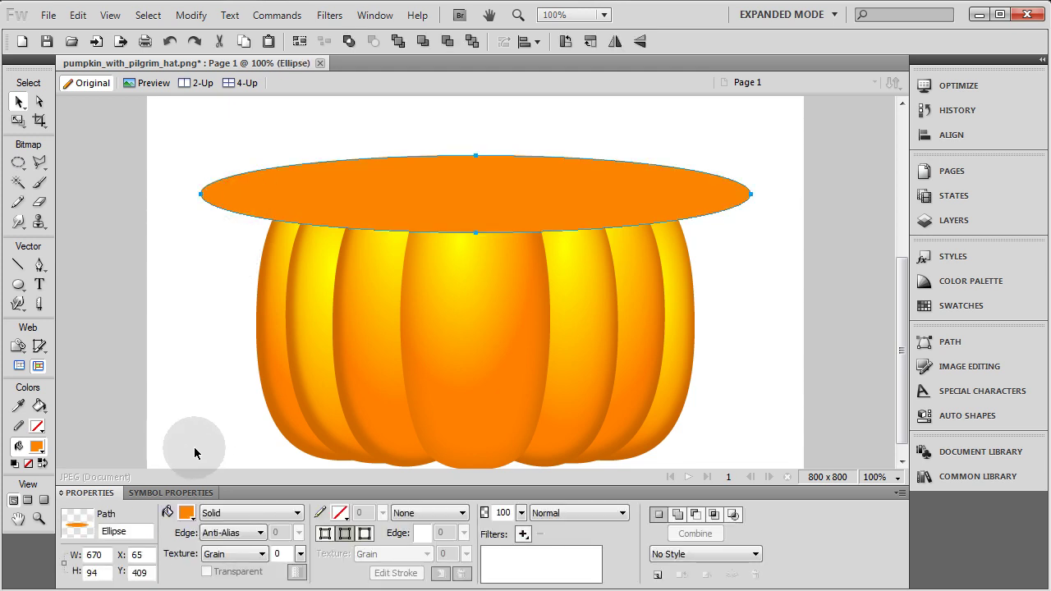
Step: Fill the brim ellipse black and make a copy of it
{"action": "left_click", "coordinate": [186, 512]}
{"action": "left_click", "coordinate": [211, 420]}
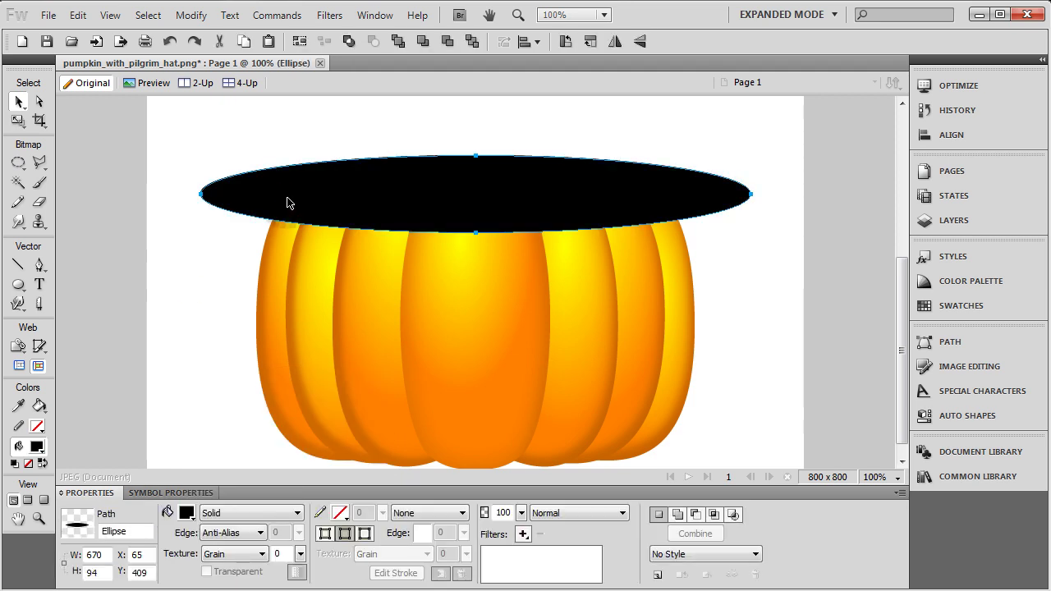
{"action": "left_click_drag", "start_coordinate": [287, 203], "coordinate": [334, 160]}
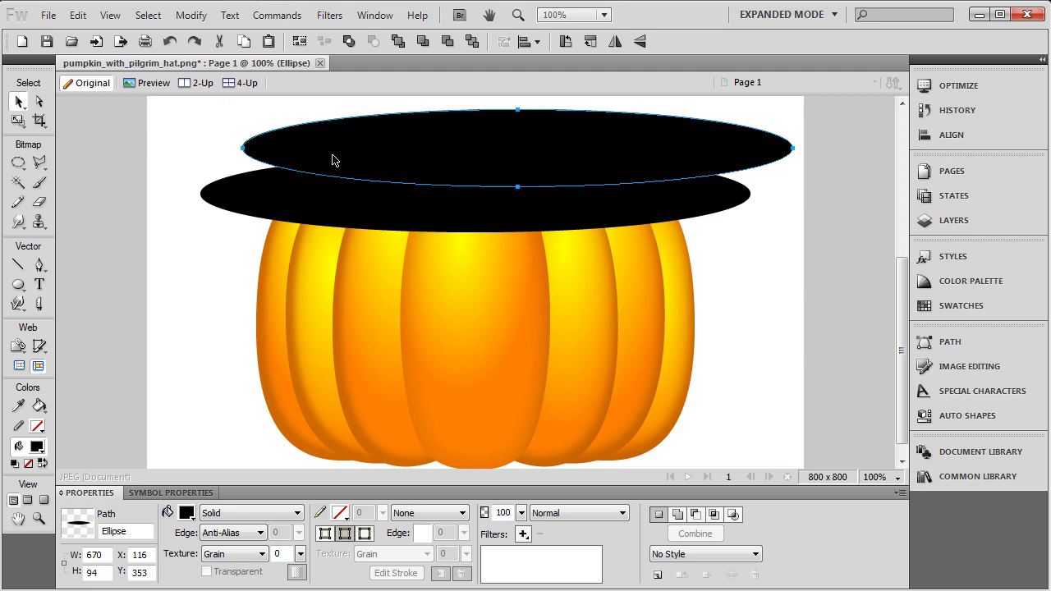
{"action": "key", "text": "ctrl+z"}
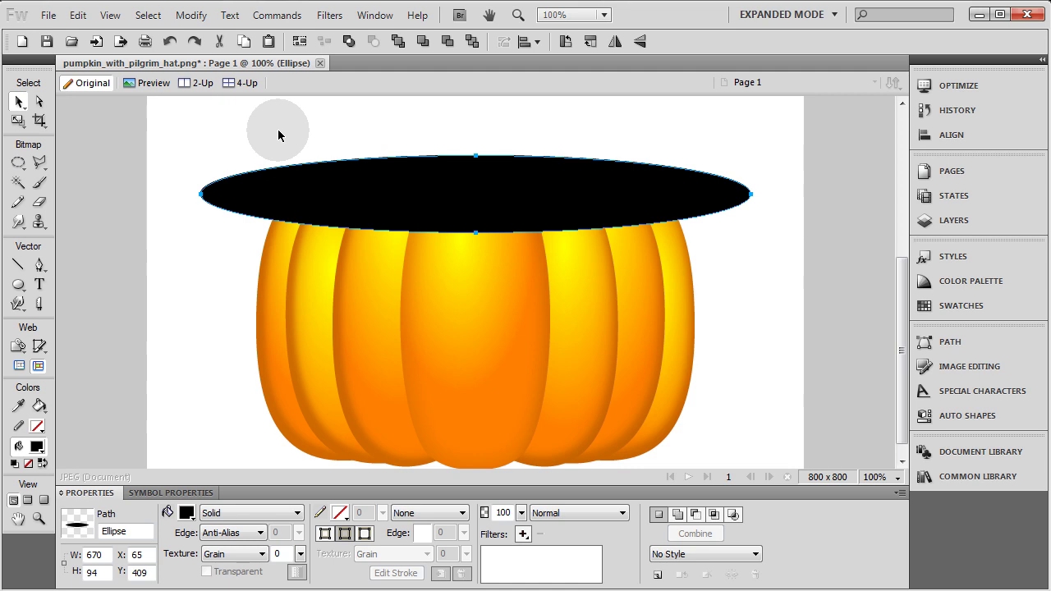
Step: Fill the copy with the pumpkin's sampled orange and nudge it up 5 px to expose a black edge
{"action": "left_click", "coordinate": [187, 513]}
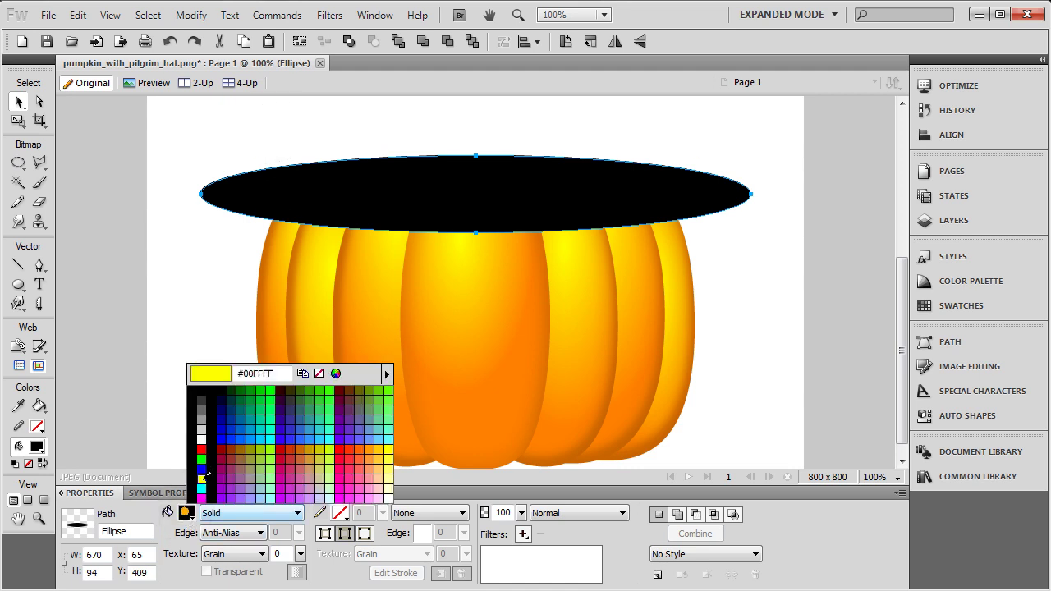
{"action": "left_click", "coordinate": [300, 319]}
{"action": "left_click", "coordinate": [204, 274]}
{"action": "left_click", "coordinate": [293, 206]}
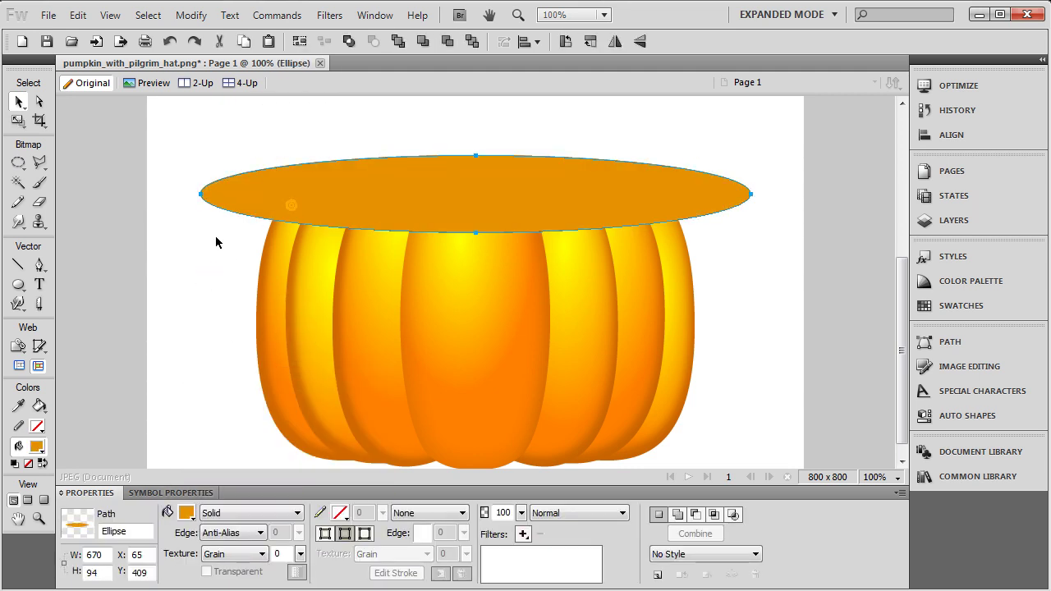
{"action": "key", "text": "Up"}
{"action": "key", "text": "Up"}
{"action": "key", "text": "Up"}
{"action": "key", "text": "Up"}
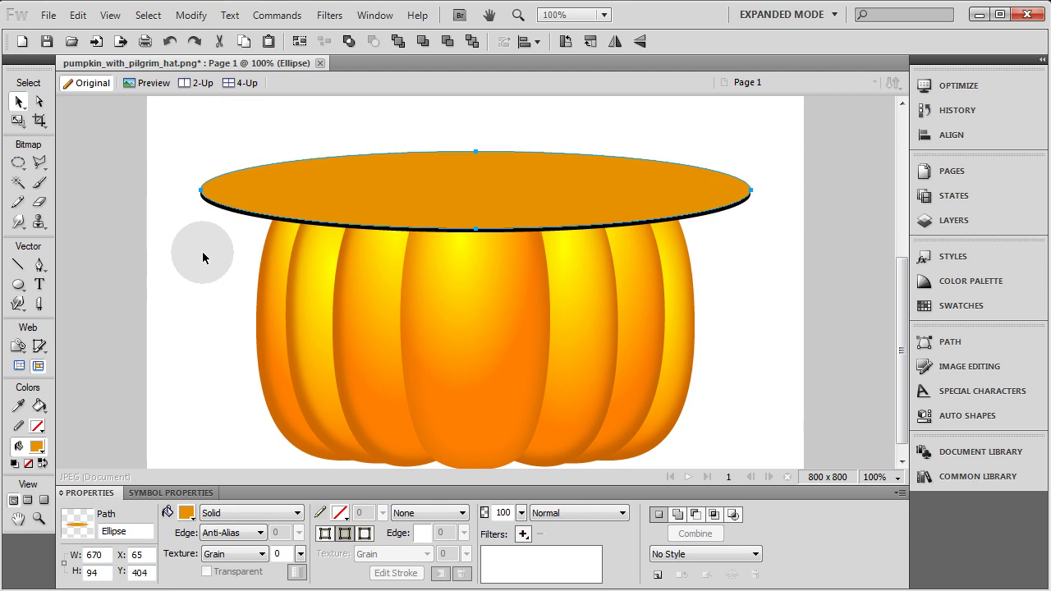
{"action": "left_click", "coordinate": [219, 246]}
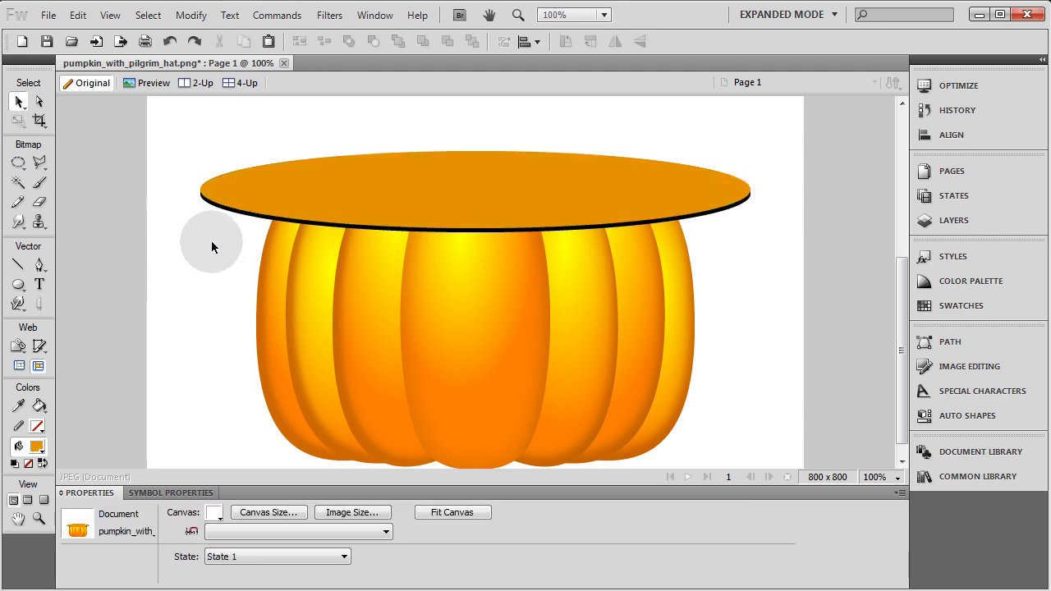
{"action": "left_click", "coordinate": [259, 187]}
{"action": "key", "text": "Up"}
{"action": "key", "text": "Up"}
Step: Check the orange brim ellipse's placement, nudging it down and back up
{"action": "left_click", "coordinate": [229, 260]}
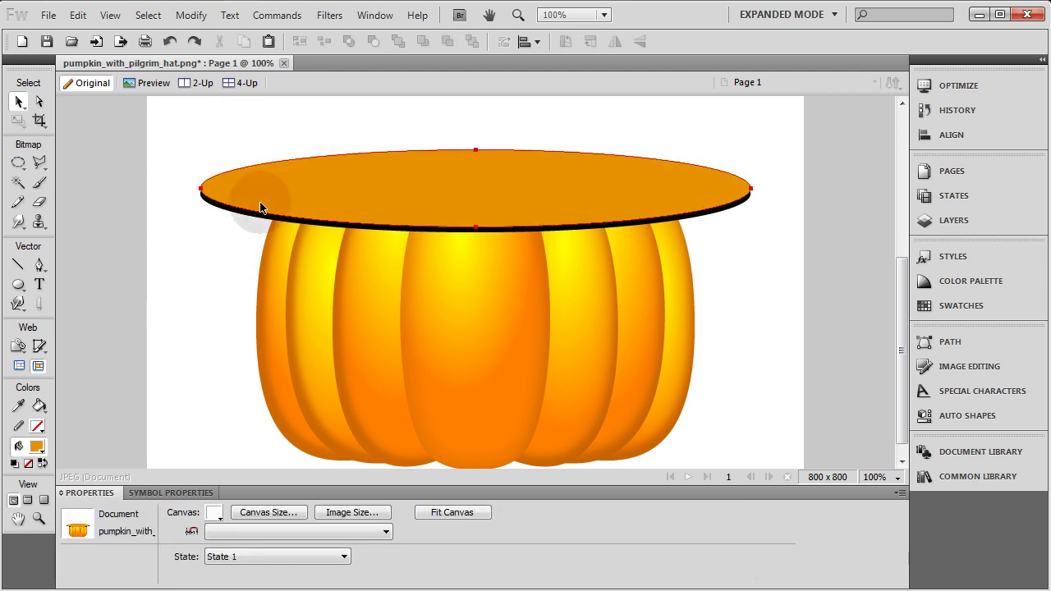
{"action": "left_click", "coordinate": [260, 206]}
{"action": "left_click", "coordinate": [230, 257]}
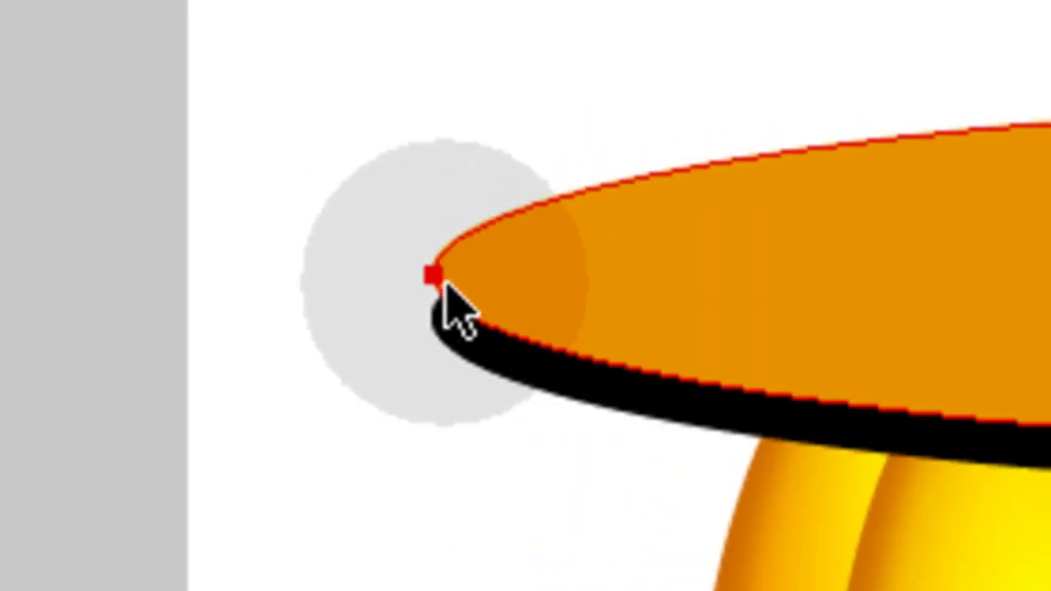
{"action": "left_click", "coordinate": [606, 282]}
{"action": "key", "text": "Down"}
{"action": "key", "text": "Down"}
{"action": "key", "text": "Down"}
{"action": "key", "text": "Down"}
{"action": "key", "text": "Down"}
{"action": "key", "text": "Down"}
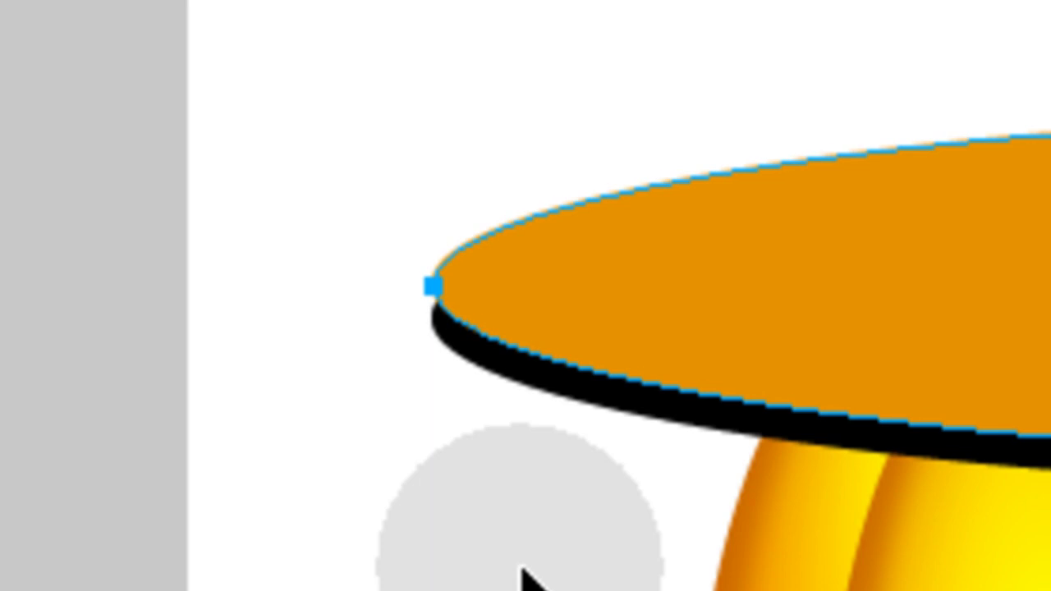
{"action": "left_click", "coordinate": [521, 567]}
{"action": "left_click", "coordinate": [652, 294]}
{"action": "left_click", "coordinate": [651, 294]}
{"action": "key", "text": "Up"}
{"action": "key", "text": "Up"}
{"action": "key", "text": "Up"}
{"action": "key", "text": "Up"}
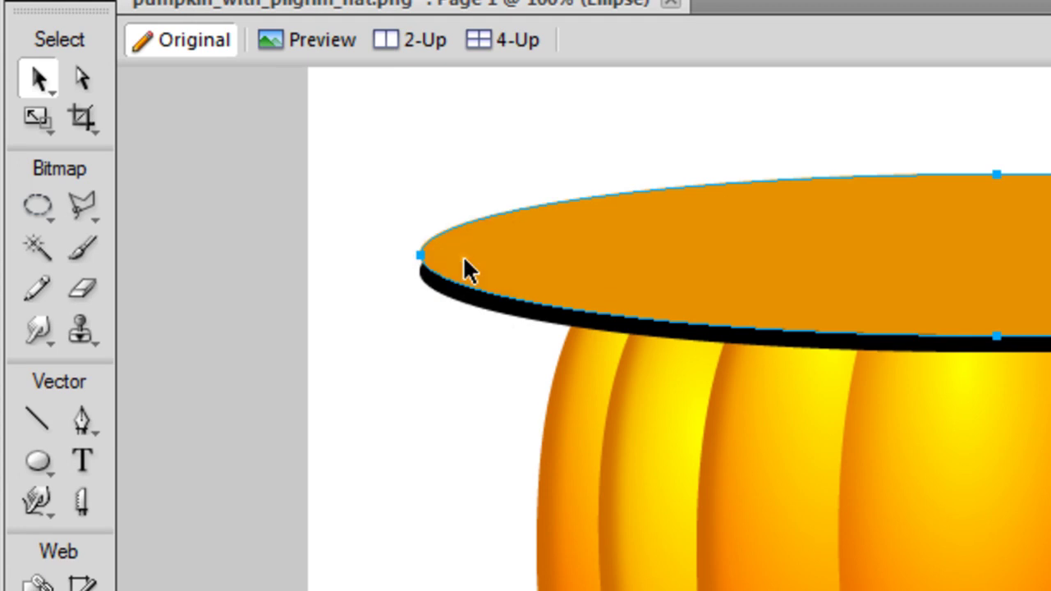
{"action": "left_click", "coordinate": [361, 279]}
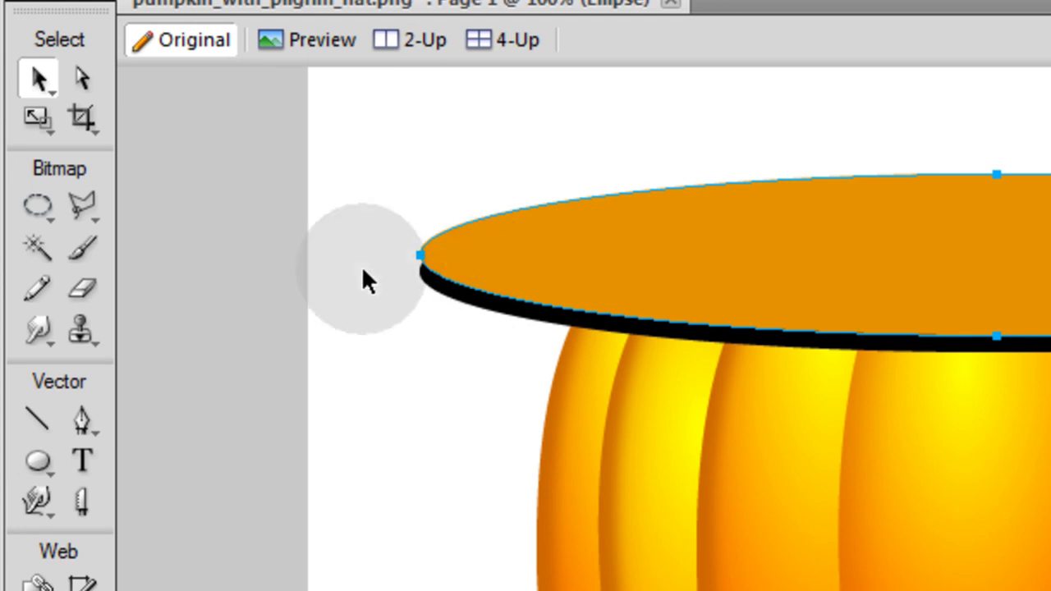
Step: Inspect the brim's left end at 200% zoom
{"action": "left_click", "coordinate": [422, 256]}
{"action": "scroll", "coordinate": [454, 344], "scroll_direction": "up", "scroll_amount": 2}
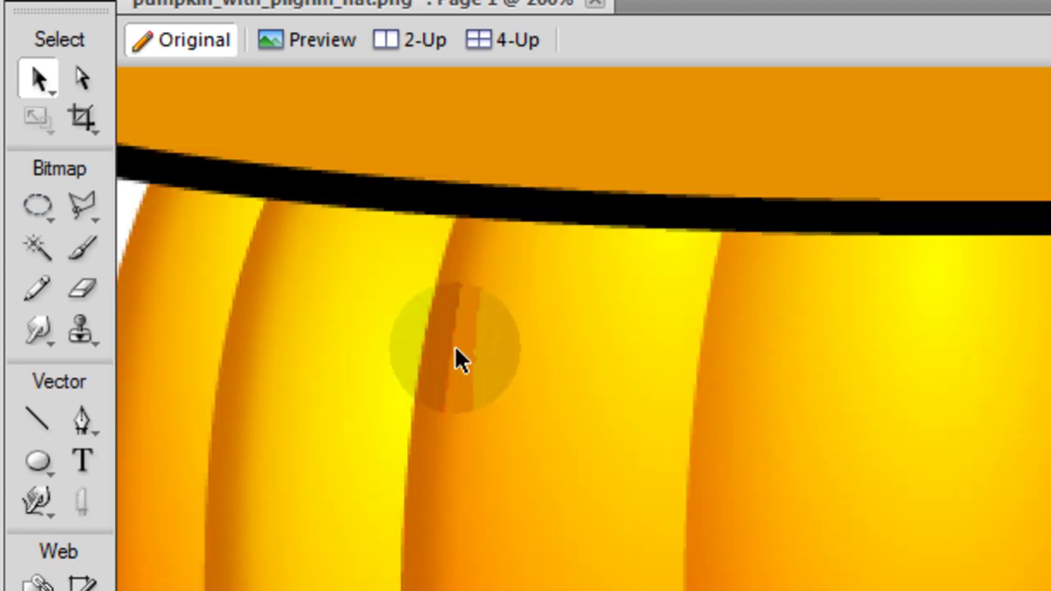
{"action": "scroll", "coordinate": [454, 344], "scroll_direction": "down", "scroll_amount": 1}
{"action": "left_click", "coordinate": [266, 197]}
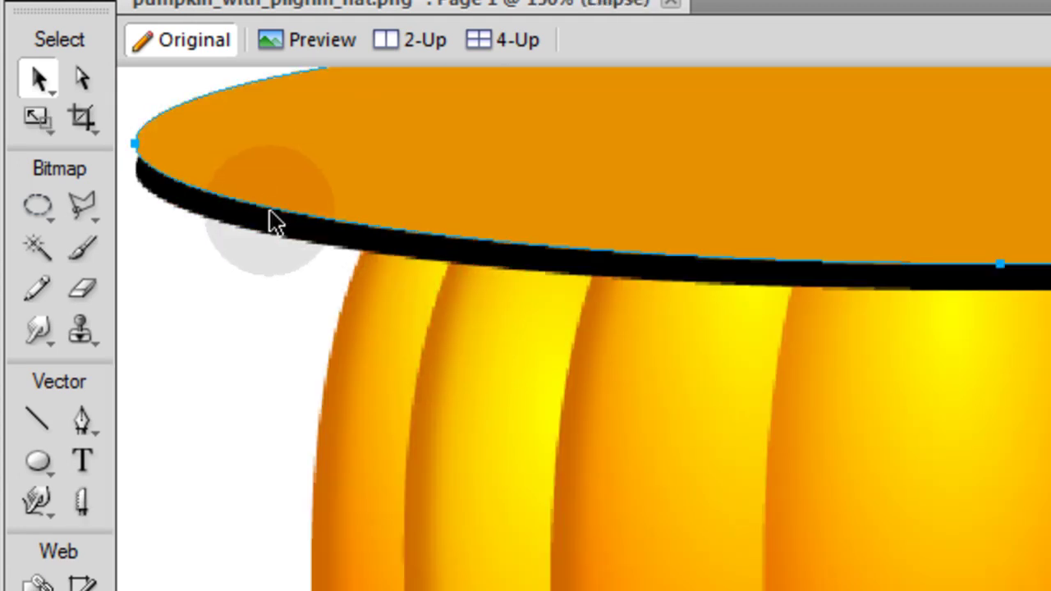
{"action": "scroll", "coordinate": [493, 542], "scroll_direction": "up", "scroll_amount": 1}
{"action": "scroll", "coordinate": [583, 328], "scroll_direction": "left", "scroll_amount": 5}
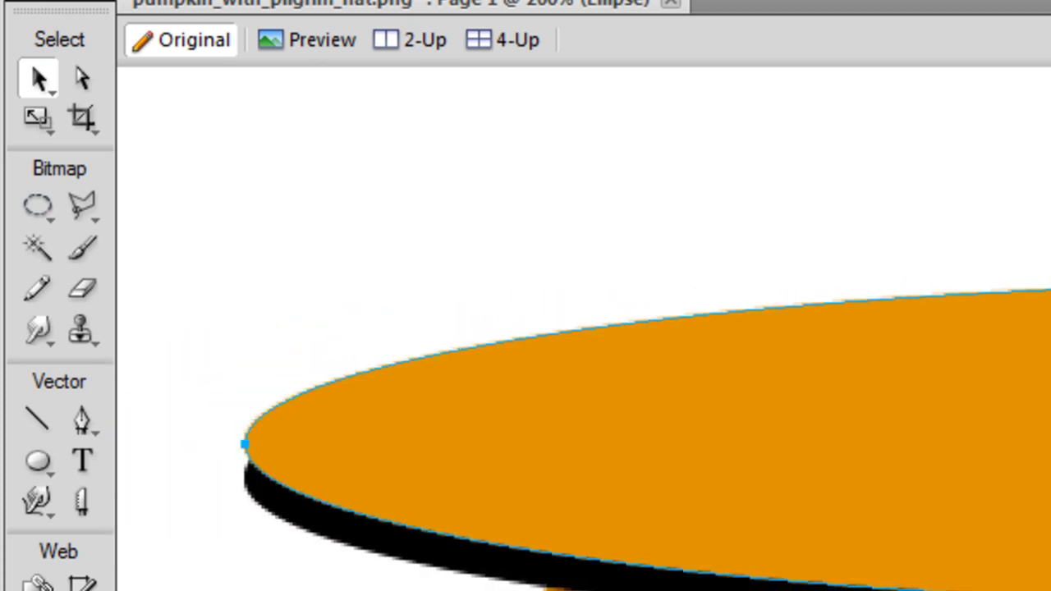
{"action": "left_click", "coordinate": [418, 545]}
{"action": "left_click", "coordinate": [174, 375]}
Step: Draw a small black rectangle filling the gap at the brim's left end
{"action": "left_click", "coordinate": [38, 465]}
{"action": "left_click", "coordinate": [40, 465]}
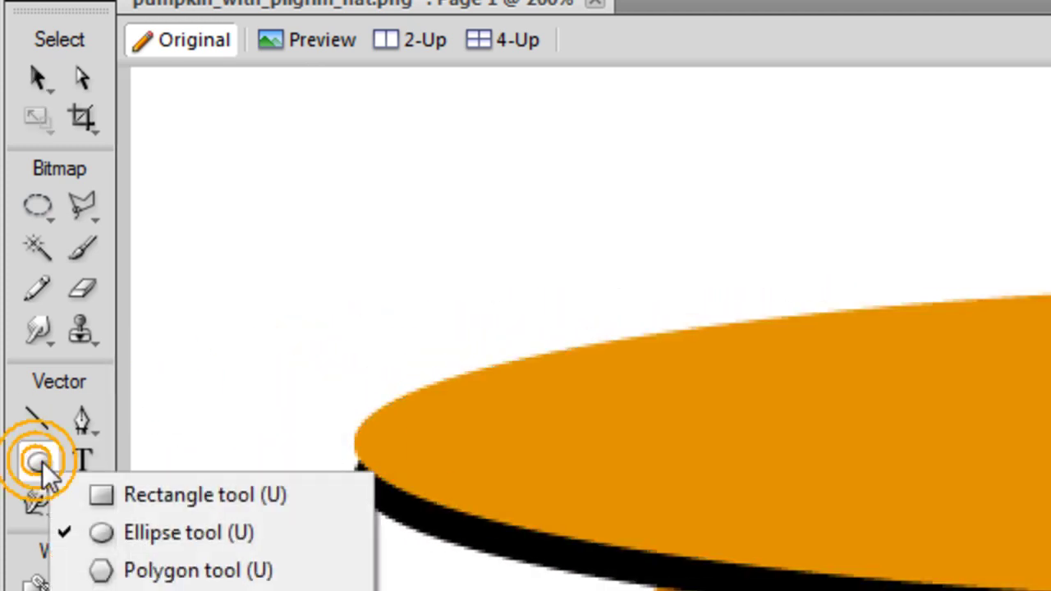
{"action": "left_click", "coordinate": [193, 496]}
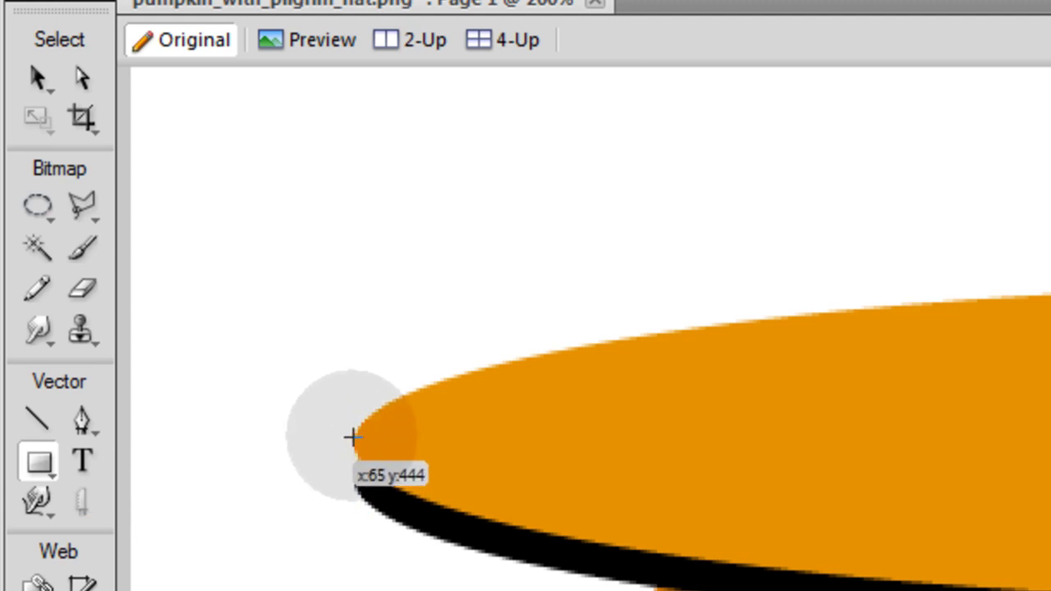
{"action": "left_click_drag", "start_coordinate": [355, 445], "coordinate": [374, 493]}
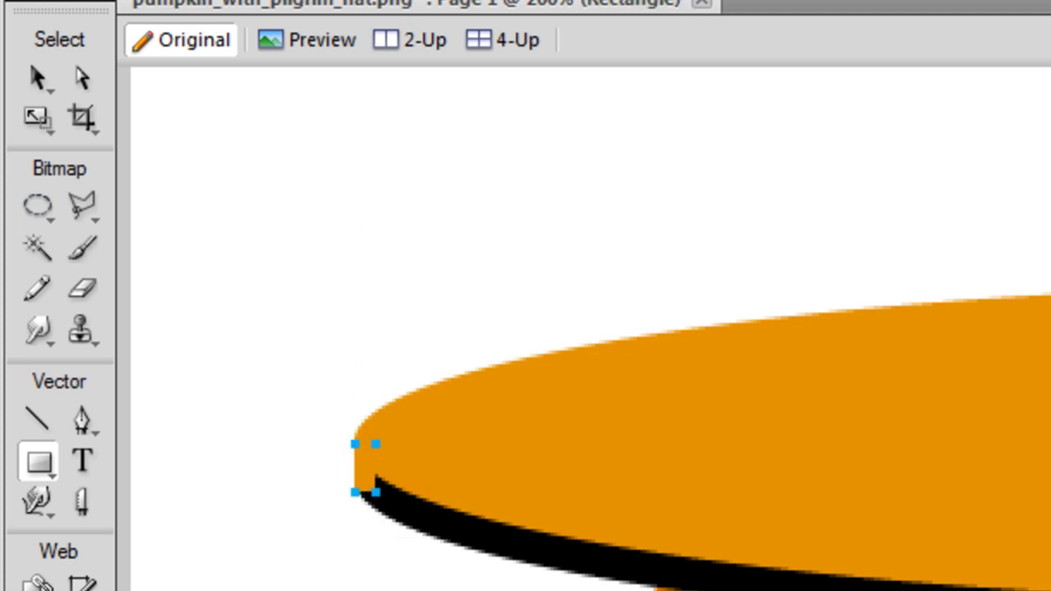
Step: Recheck the brim and zoom back to 100% to view the whole pumpkin
{"action": "left_click", "coordinate": [38, 78]}
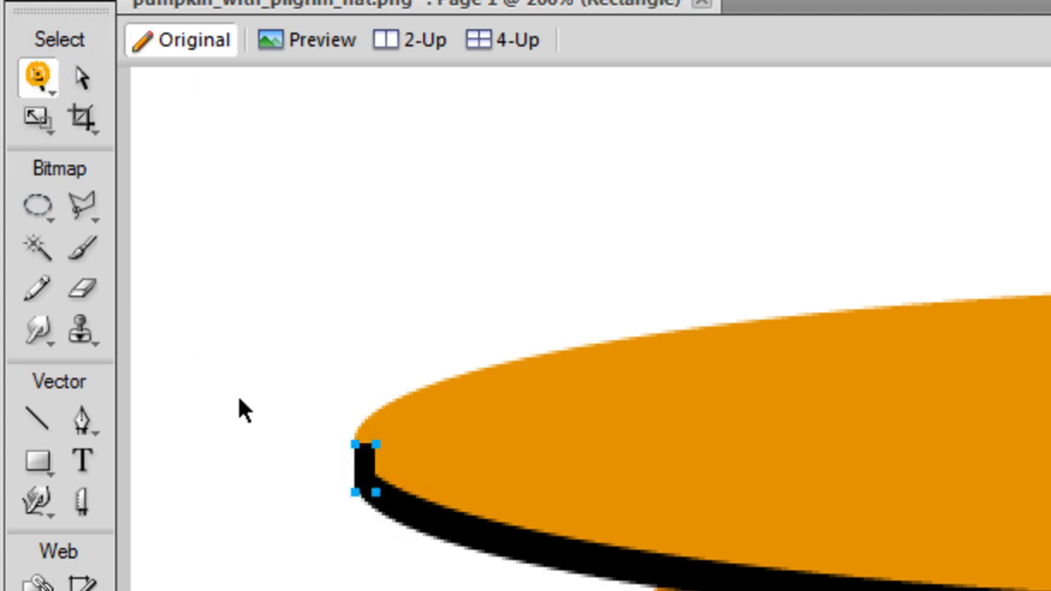
{"action": "left_click", "coordinate": [465, 408]}
{"action": "left_click", "coordinate": [514, 226]}
{"action": "left_click", "coordinate": [602, 435]}
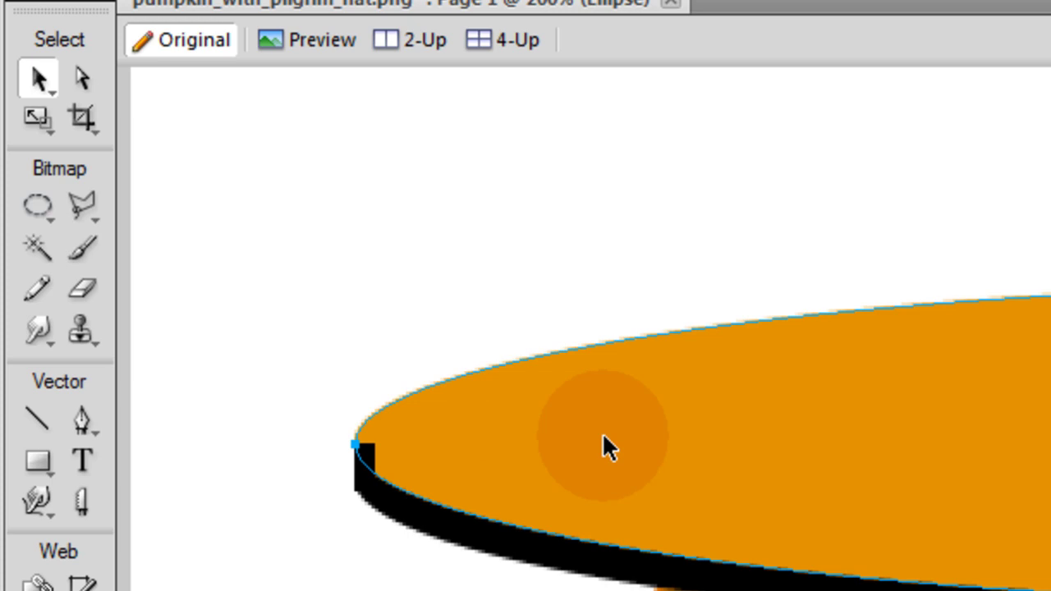
{"action": "left_click", "coordinate": [482, 278]}
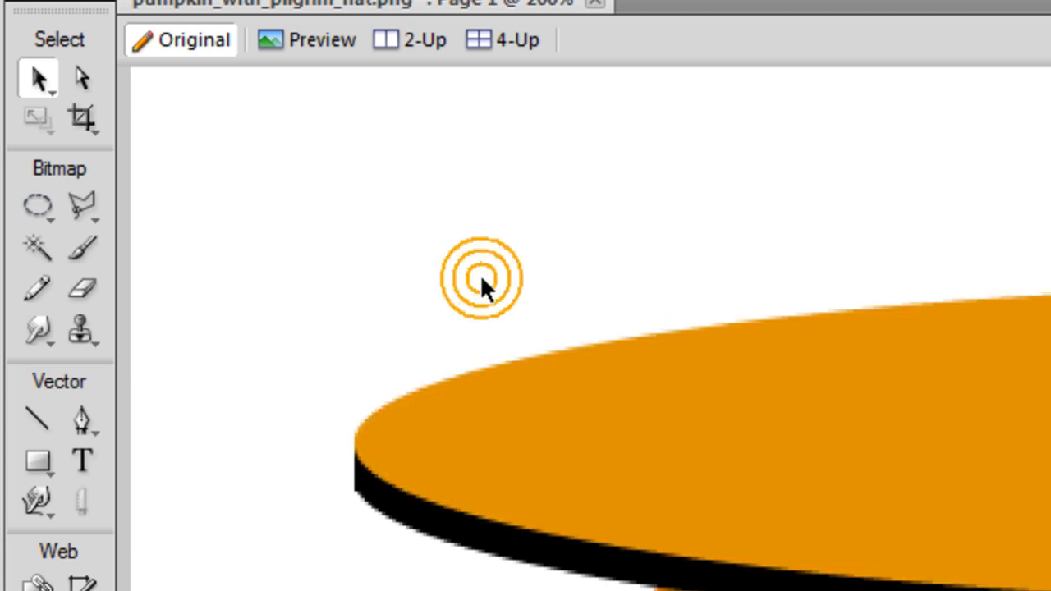
{"action": "key", "text": "ctrl+1"}
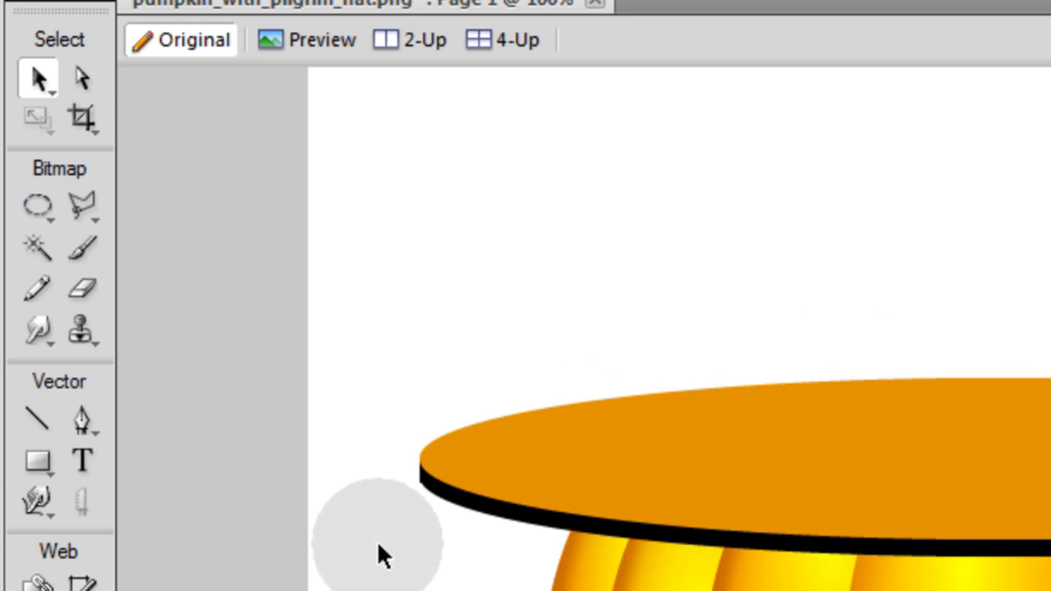
{"action": "left_click", "coordinate": [421, 482]}
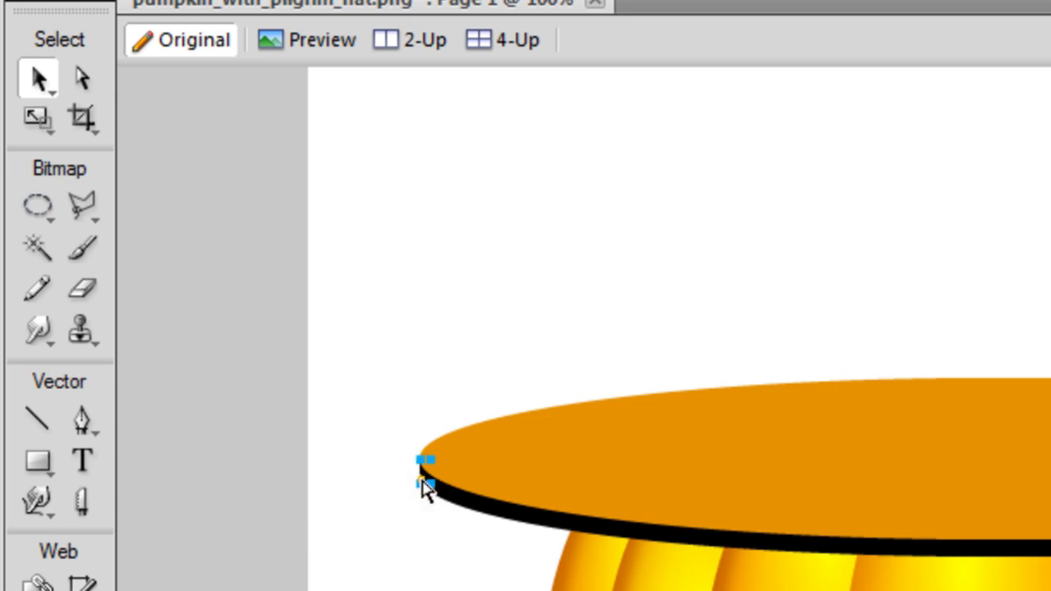
{"action": "left_click", "coordinate": [416, 583]}
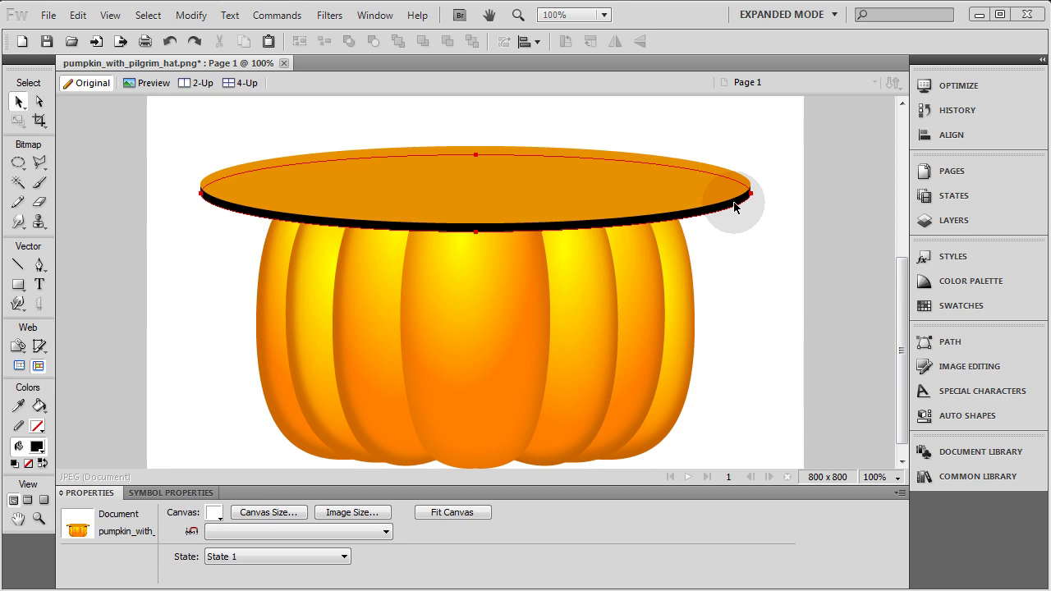
{"action": "left_click", "coordinate": [735, 208]}
{"action": "left_click", "coordinate": [747, 191], "text": "shift"}
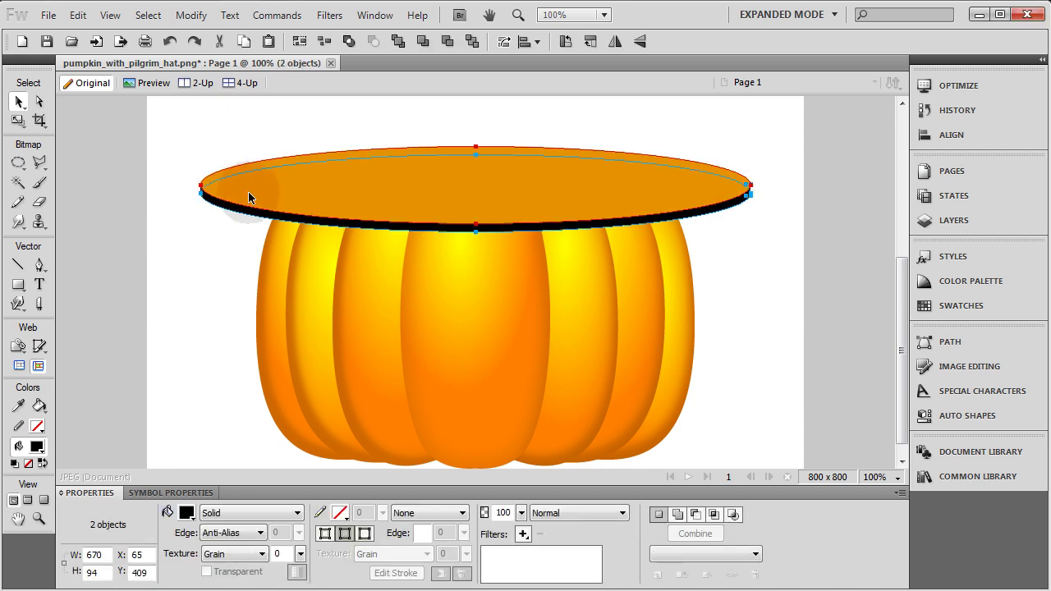
{"action": "left_click", "coordinate": [201, 190], "text": "shift"}
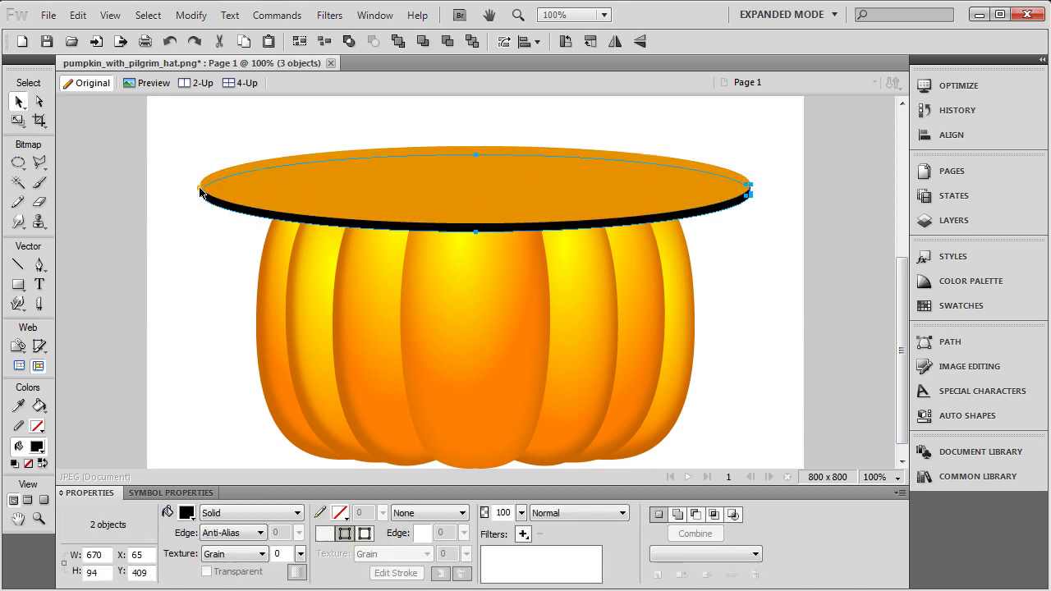
{"action": "left_click_drag", "start_coordinate": [191, 152], "coordinate": [240, 217]}
{"action": "left_click_drag", "start_coordinate": [816, 140], "coordinate": [146, 474]}
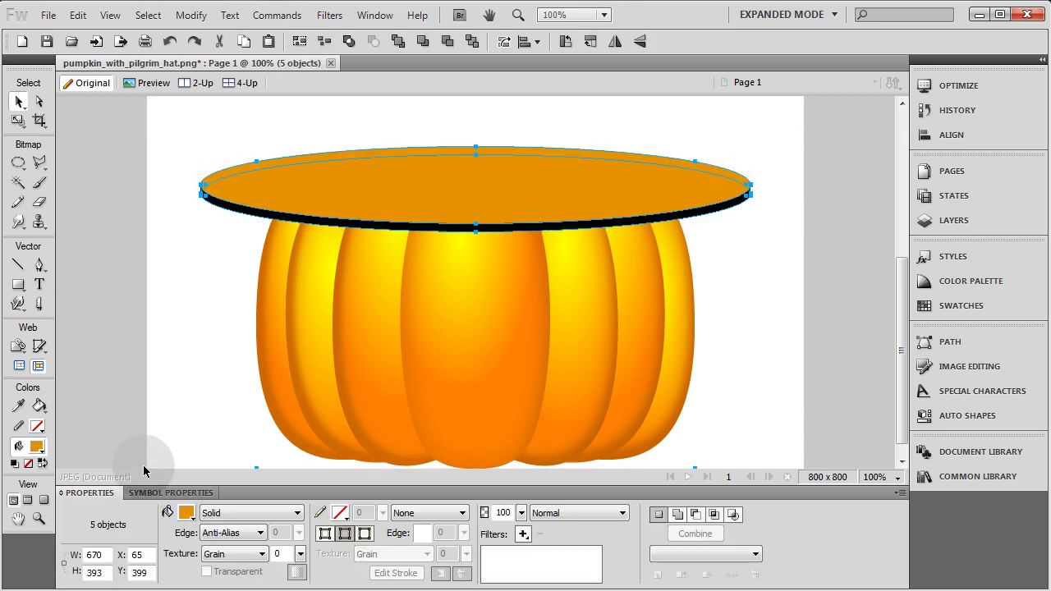
{"action": "scroll", "coordinate": [245, 300], "scroll_direction": "down", "scroll_amount": 1}
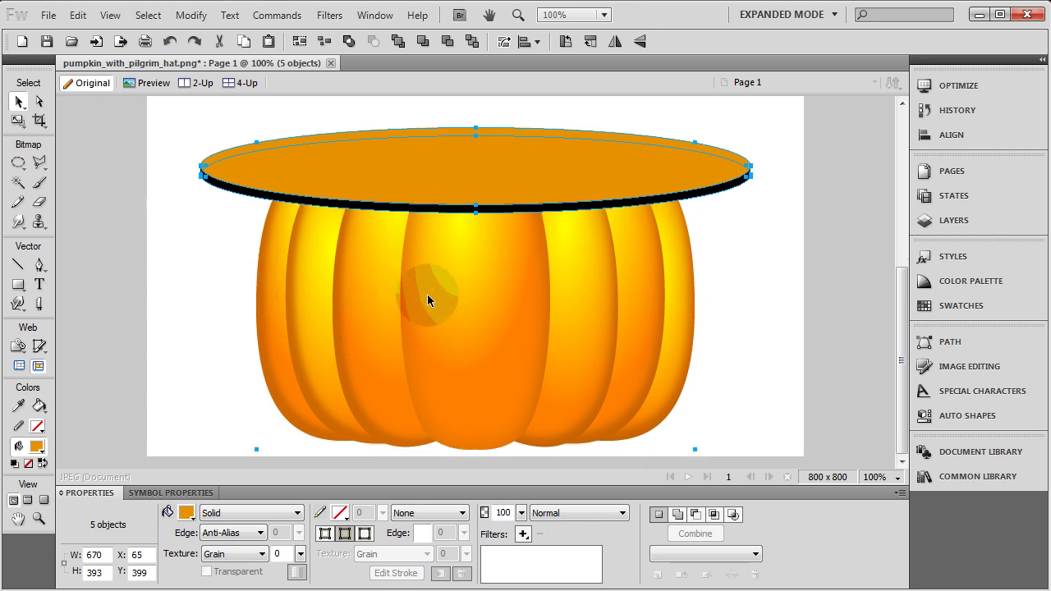
{"action": "scroll", "coordinate": [169, 228], "scroll_direction": "up", "scroll_amount": 2}
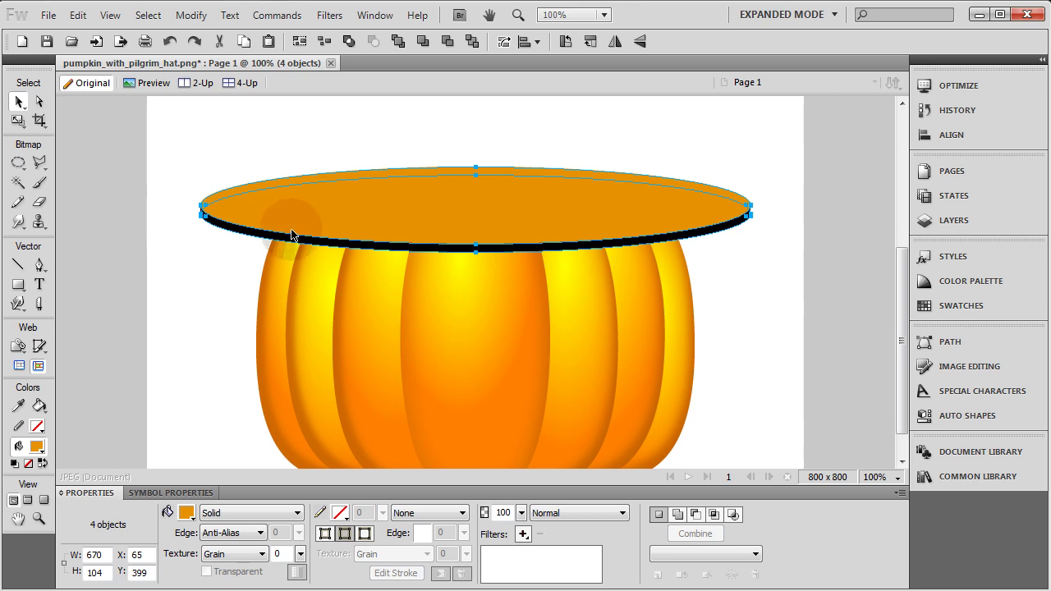
{"action": "left_click_drag", "start_coordinate": [333, 218], "coordinate": [351, 161]}
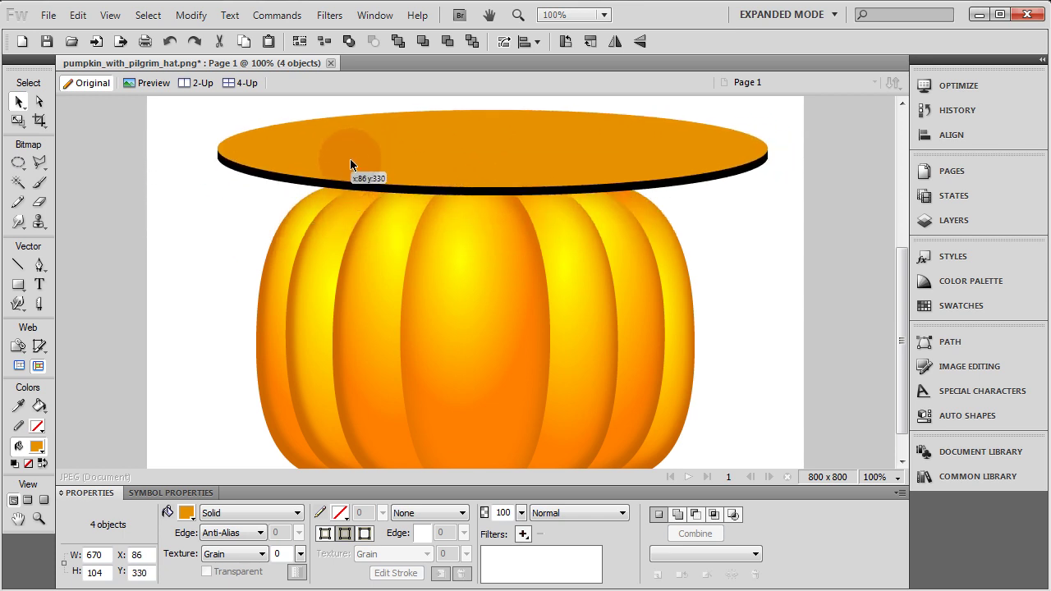
{"action": "key", "text": "ctrl+z"}
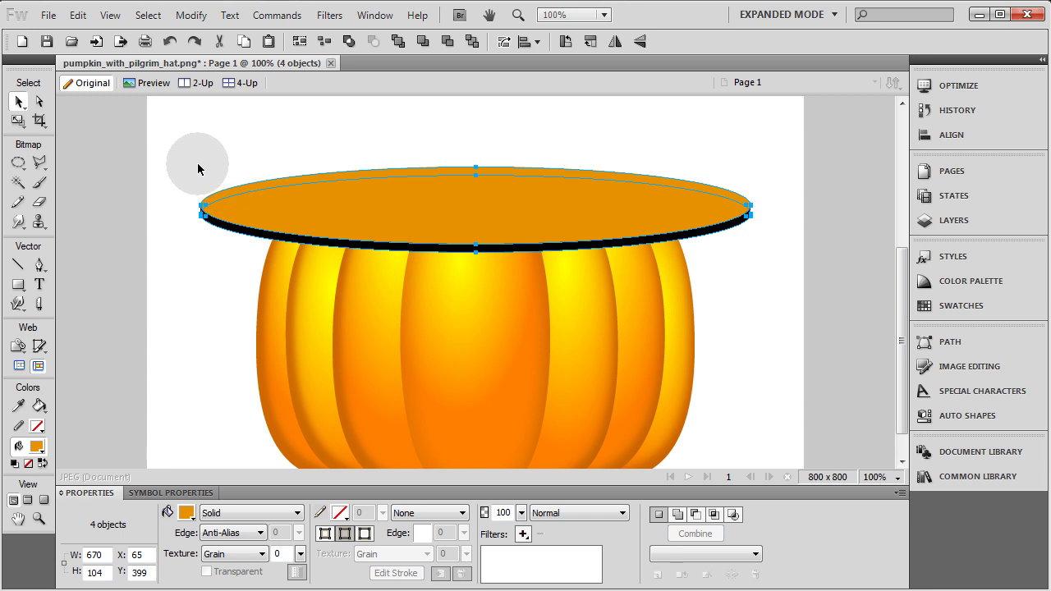
{"action": "left_click", "coordinate": [366, 212], "text": "shift"}
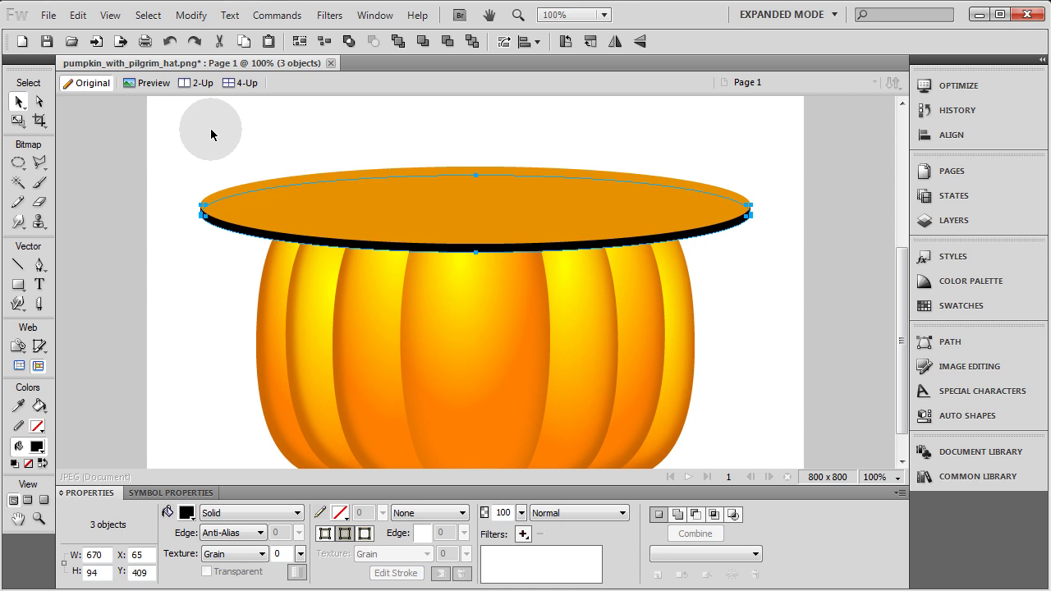
Step: Union the selected black brim paths into a single shape
{"action": "left_click", "coordinate": [190, 15]}
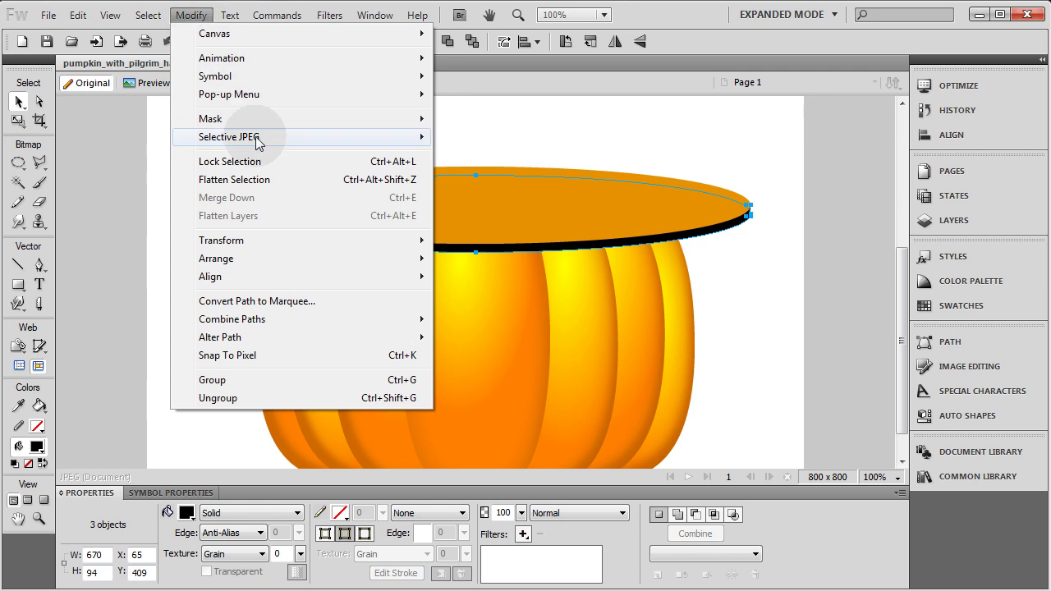
{"action": "mouse_move", "coordinate": [274, 321]}
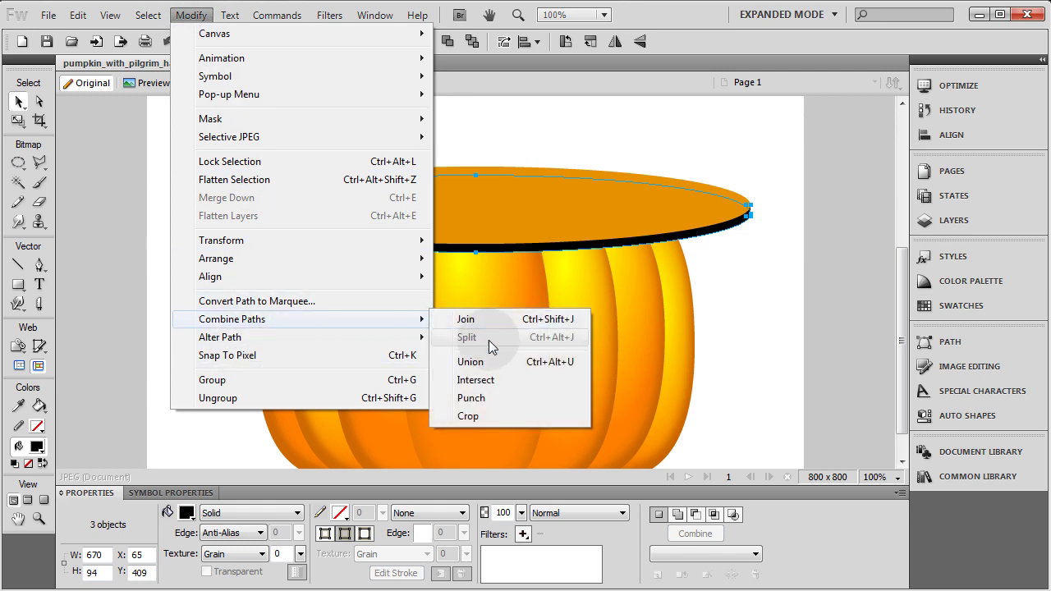
{"action": "left_click", "coordinate": [471, 362]}
{"action": "left_click", "coordinate": [176, 206]}
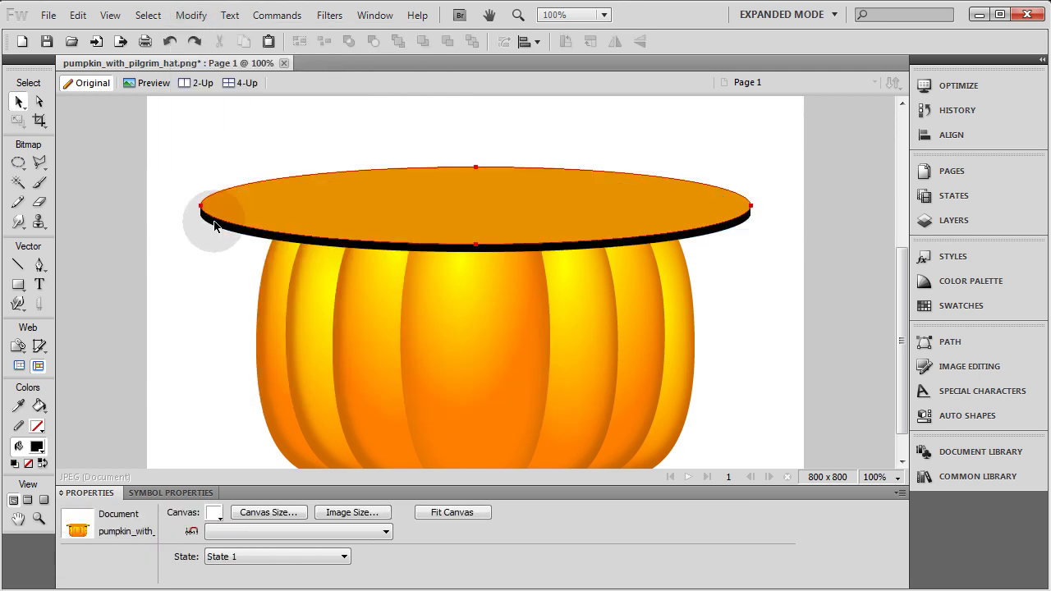
Step: Colour the top ellipse blue and punch its shape out of the black path
{"action": "left_click", "coordinate": [230, 201]}
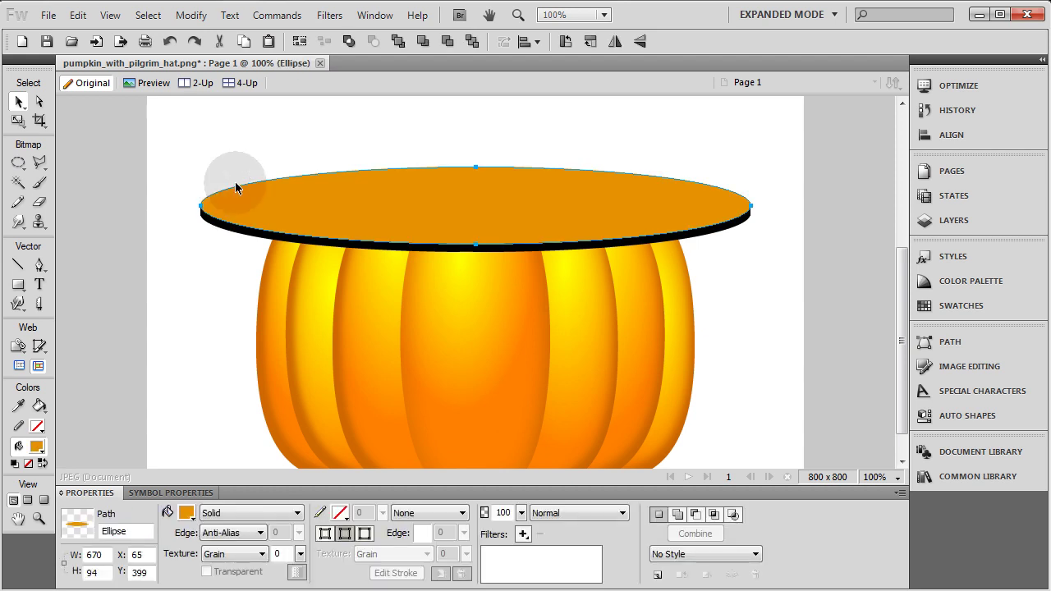
{"action": "left_click", "coordinate": [186, 513]}
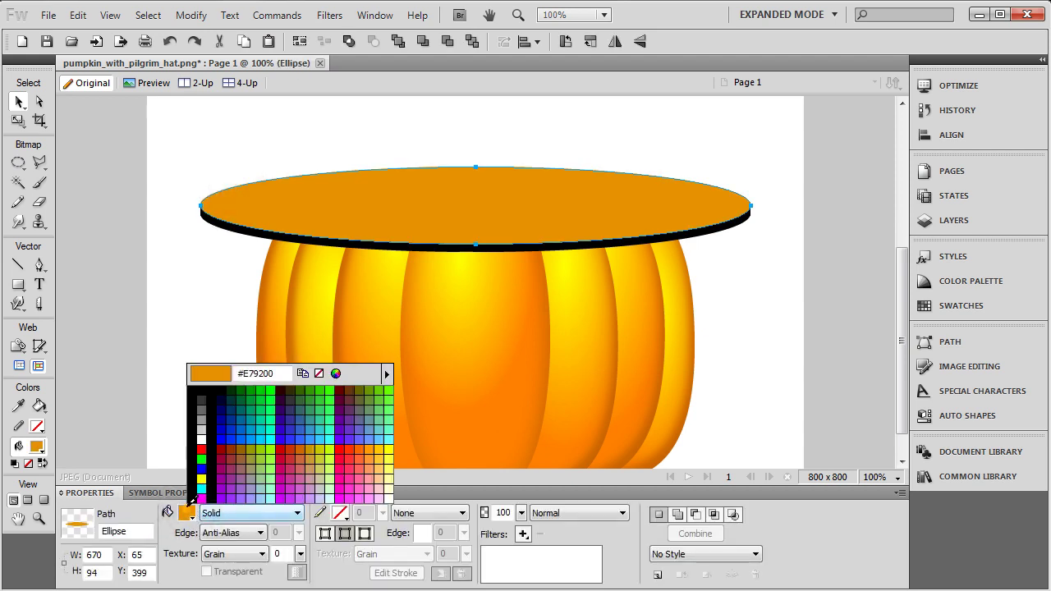
{"action": "left_click", "coordinate": [223, 423]}
{"action": "left_click", "coordinate": [205, 292]}
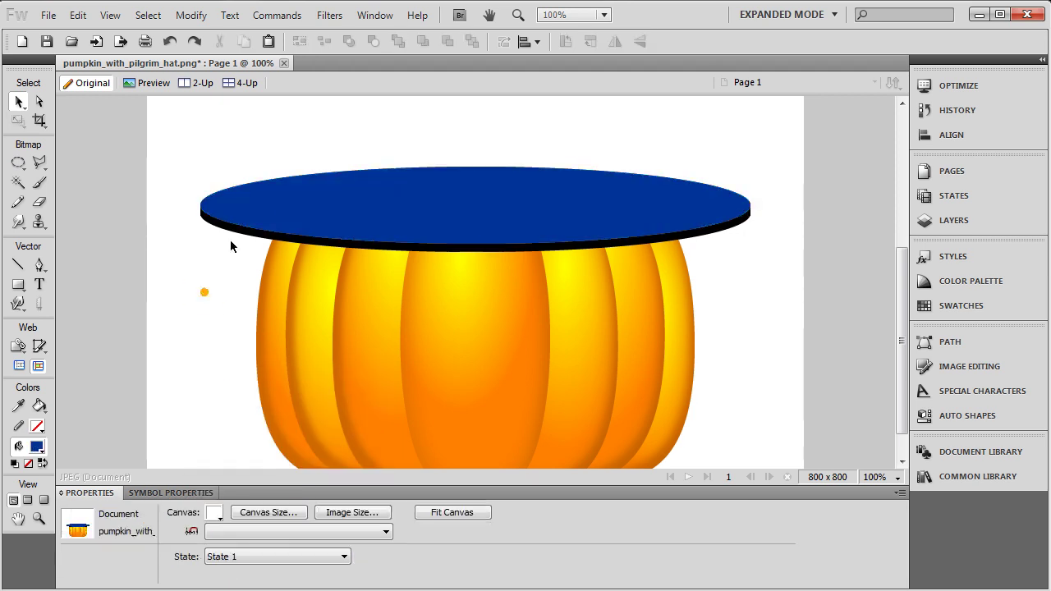
{"action": "left_click", "coordinate": [261, 212]}
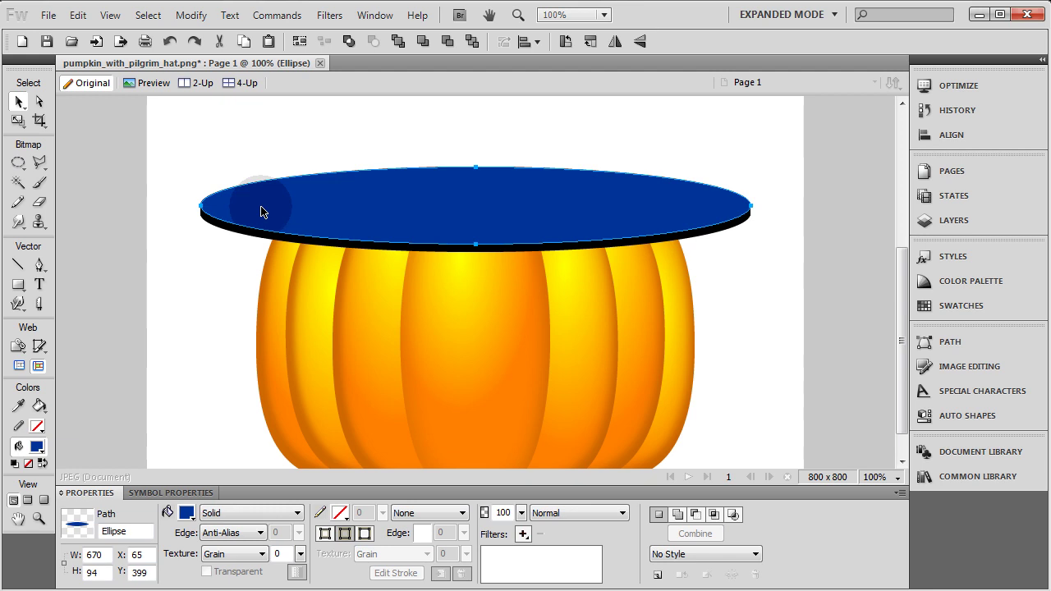
{"action": "left_click", "coordinate": [232, 237], "text": "shift"}
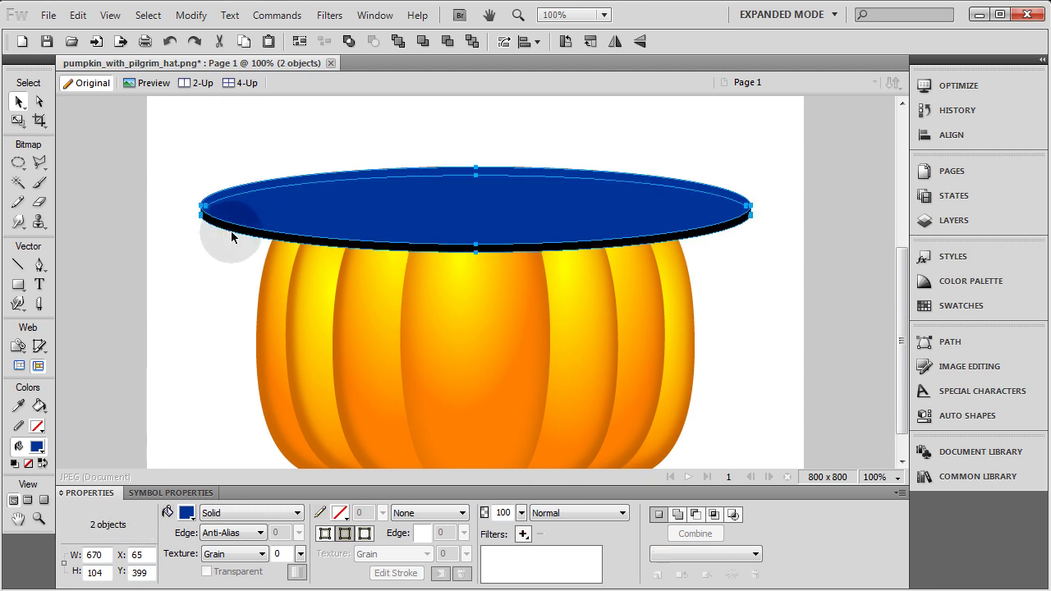
{"action": "left_click", "coordinate": [190, 15]}
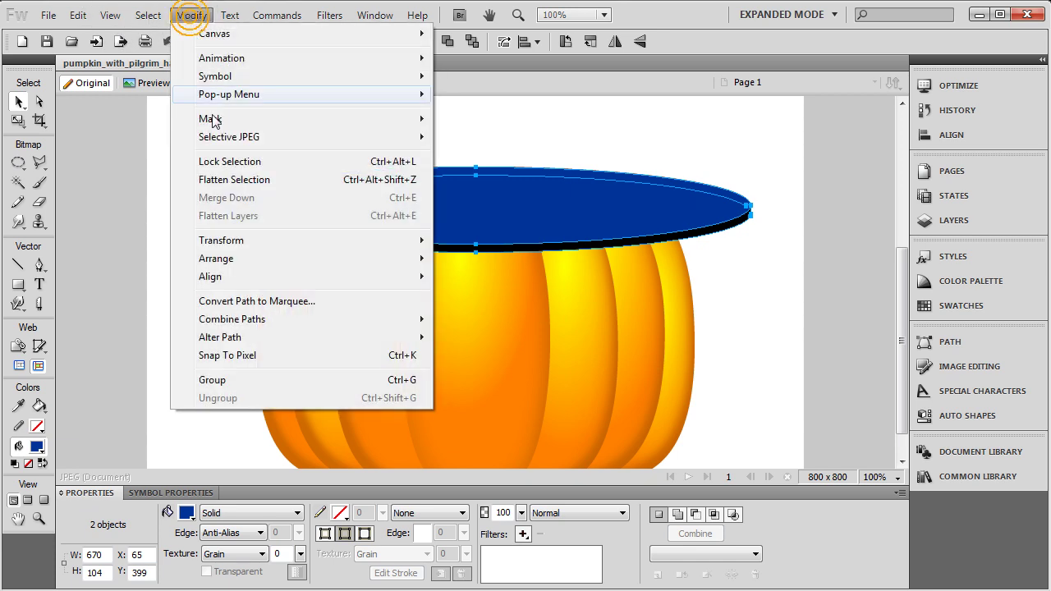
{"action": "mouse_move", "coordinate": [444, 318]}
{"action": "left_click", "coordinate": [470, 397]}
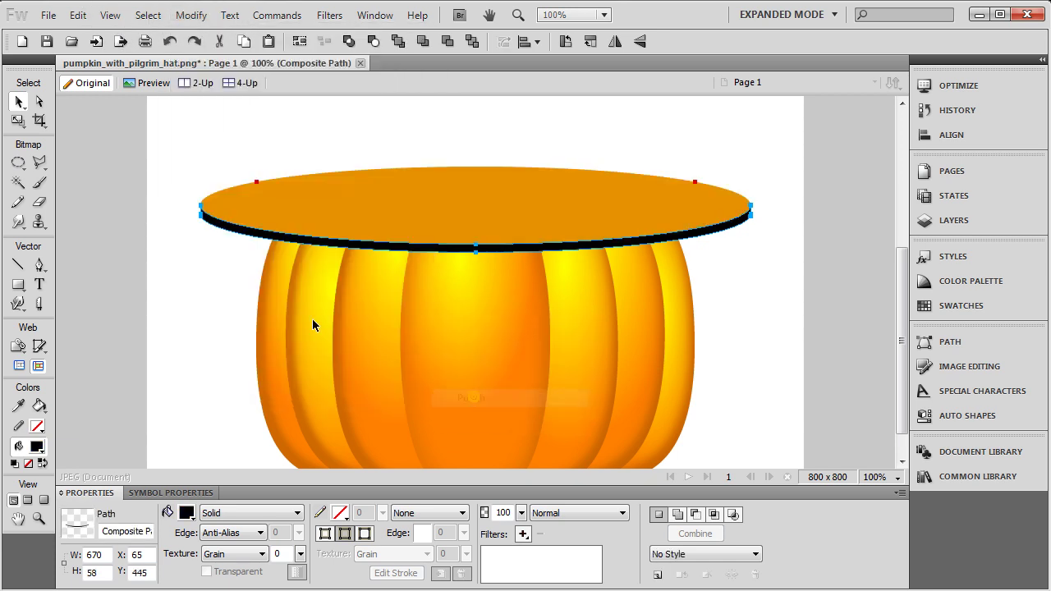
{"action": "left_click", "coordinate": [174, 243]}
Step: Inspect the resulting 670 x 58 black rim arc, then return the top ellipse to place
{"action": "left_click_drag", "start_coordinate": [264, 183], "coordinate": [363, 148]}
{"action": "left_click", "coordinate": [235, 223]}
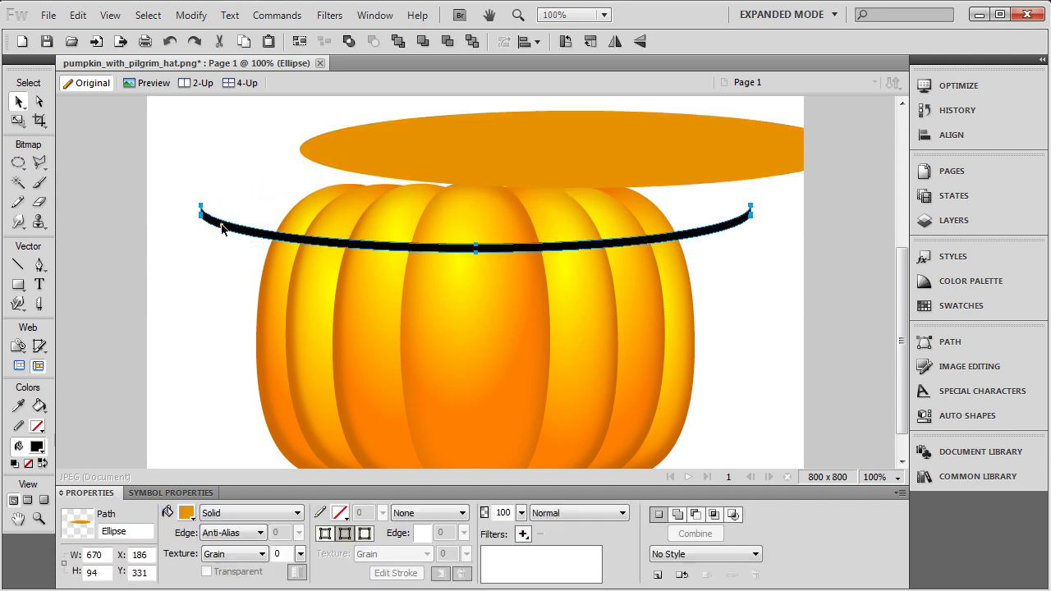
{"action": "left_click", "coordinate": [199, 164]}
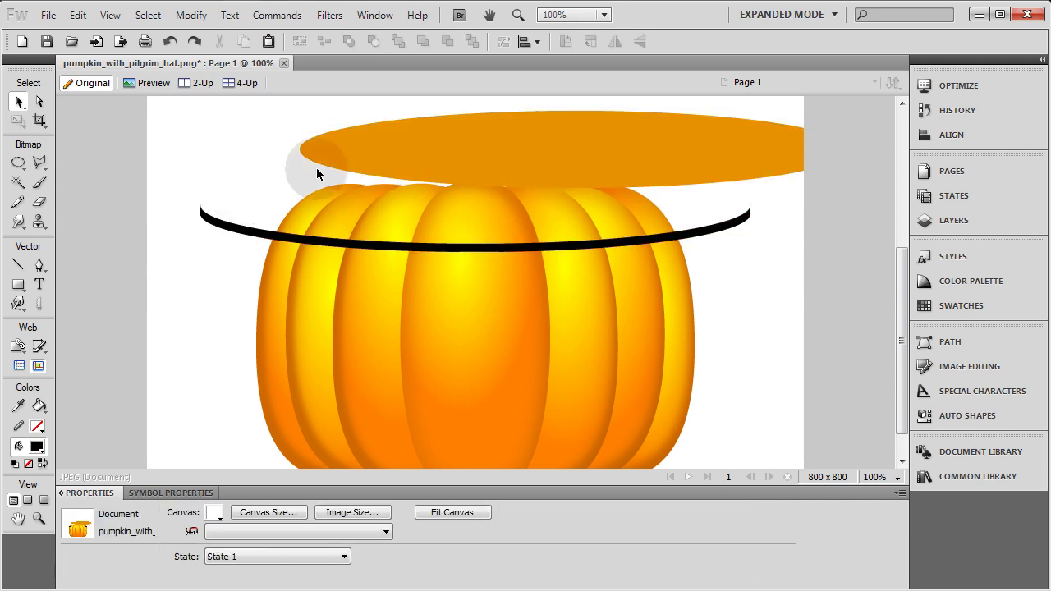
{"action": "left_click", "coordinate": [361, 162]}
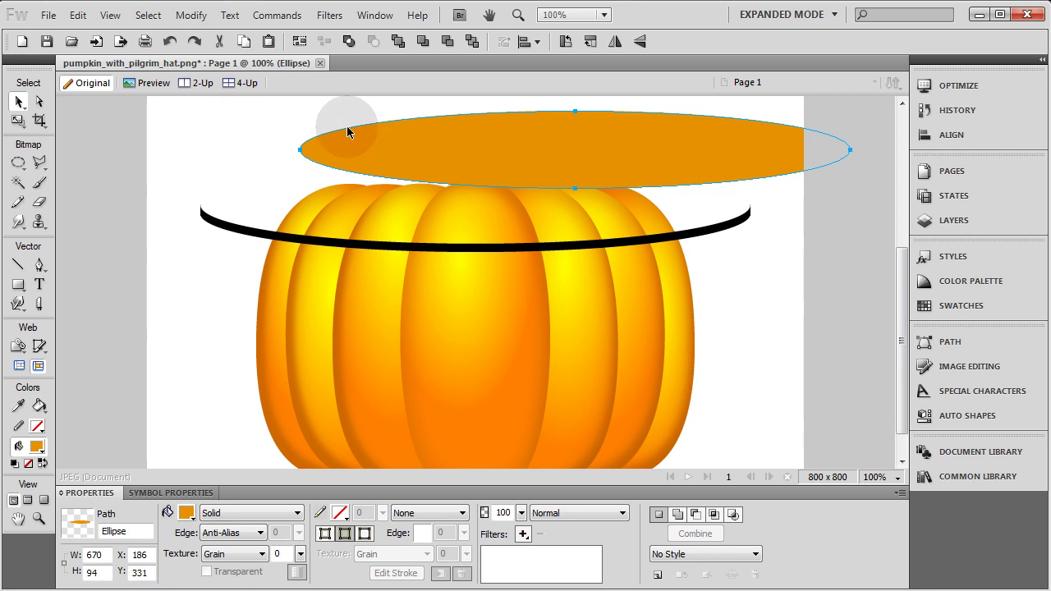
{"action": "key", "text": "ctrl+z"}
{"action": "left_click", "coordinate": [268, 130]}
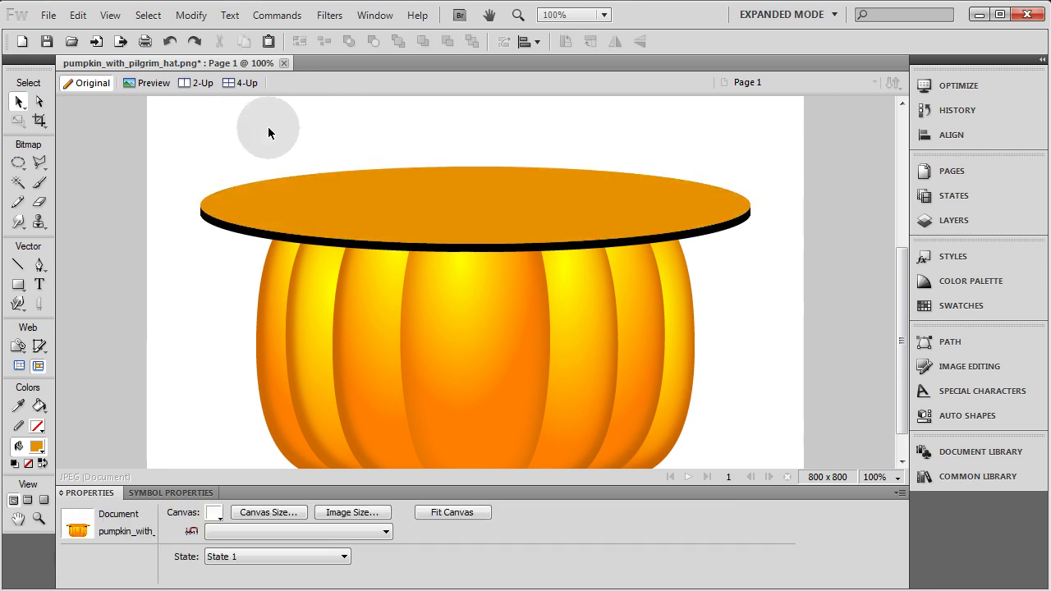
{"action": "left_click", "coordinate": [224, 226]}
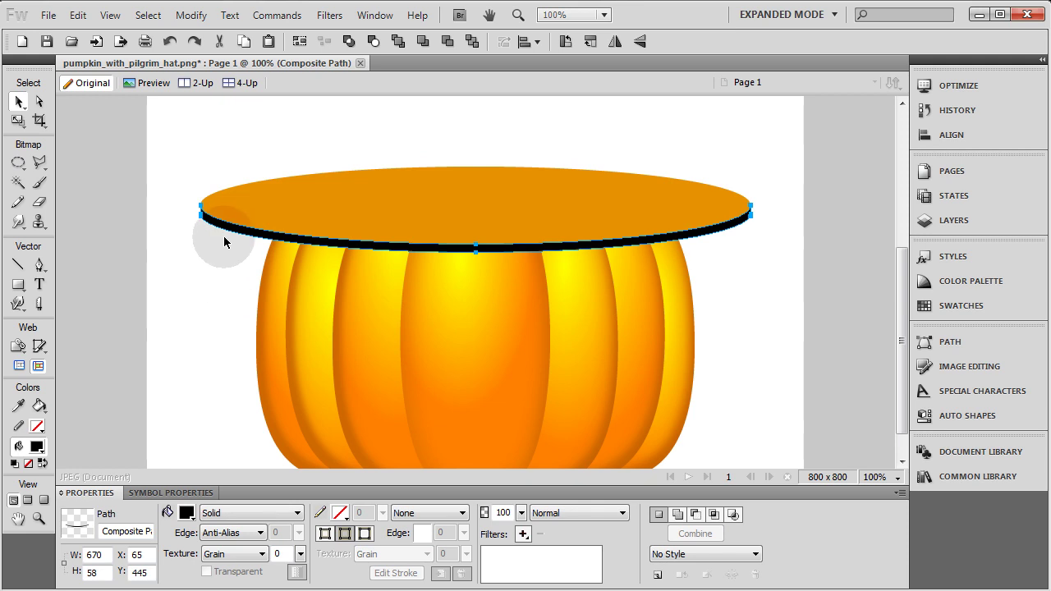
{"action": "left_click", "coordinate": [226, 259]}
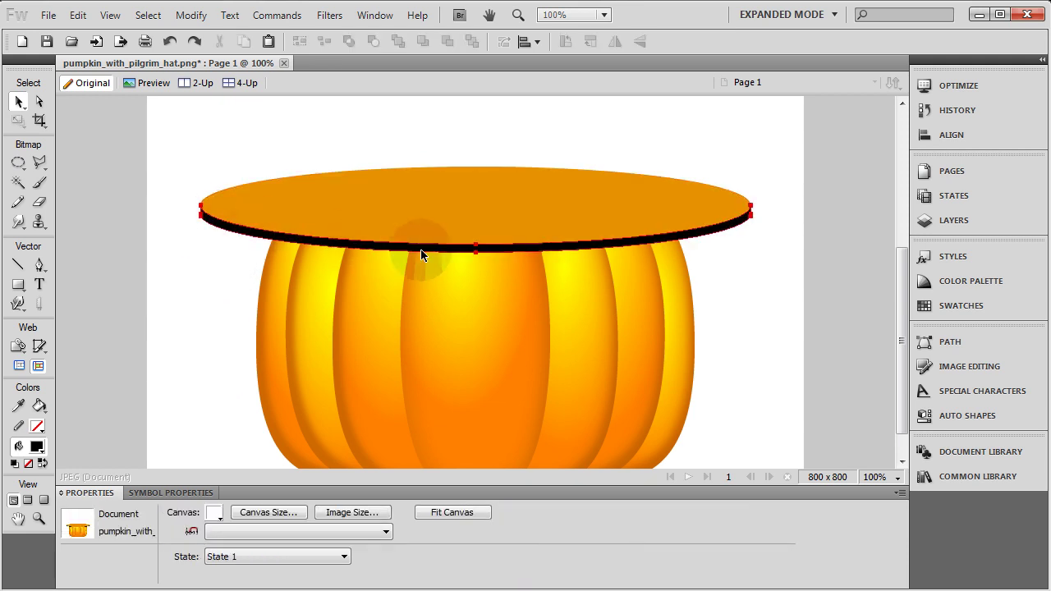
{"action": "left_click", "coordinate": [275, 240]}
{"action": "left_click", "coordinate": [200, 267]}
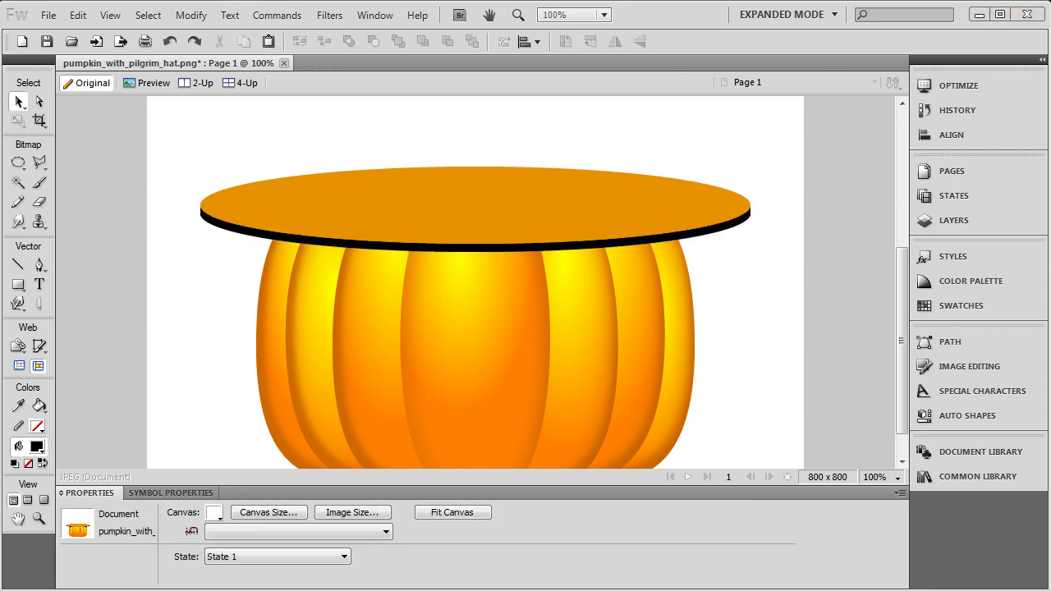
{"action": "left_click", "coordinate": [397, 175]}
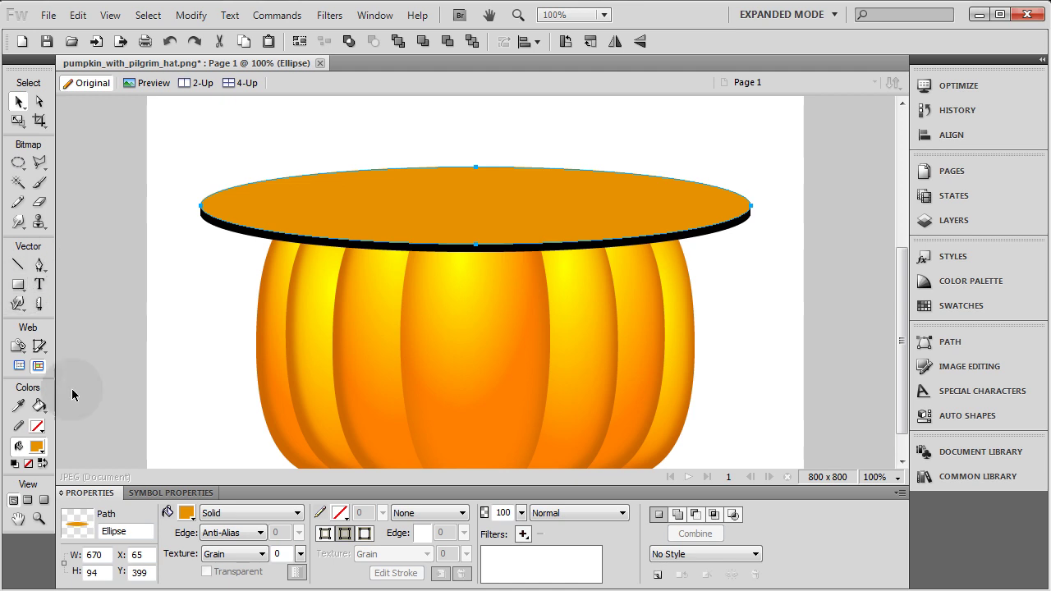
Step: Give the brim top a linear gradient from black to dark gray #666666
{"action": "left_click", "coordinate": [205, 515]}
{"action": "mouse_move", "coordinate": [261, 457]}
{"action": "left_click", "coordinate": [345, 450]}
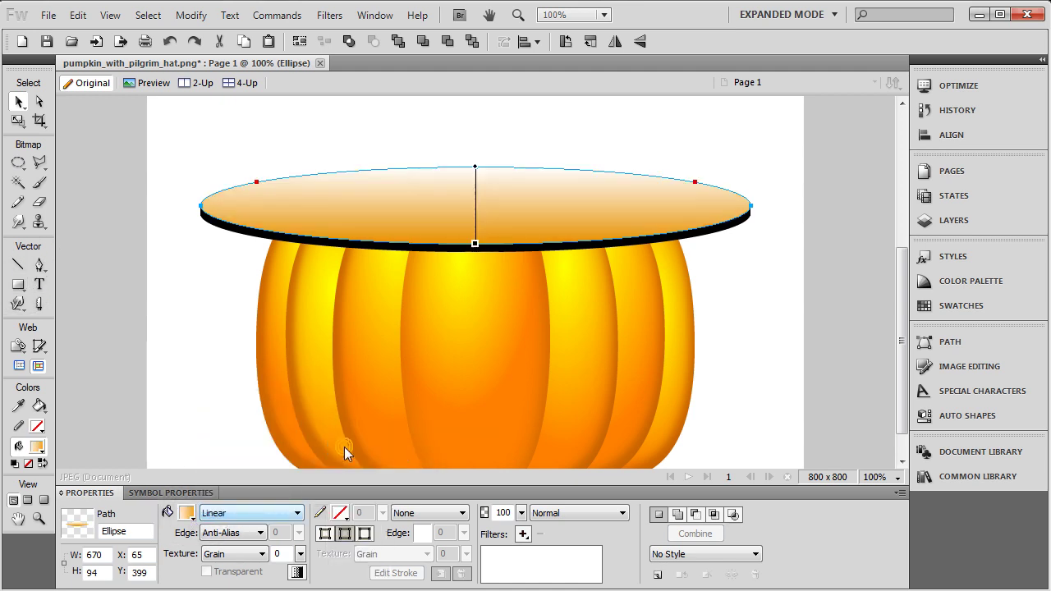
{"action": "left_click", "coordinate": [188, 513]}
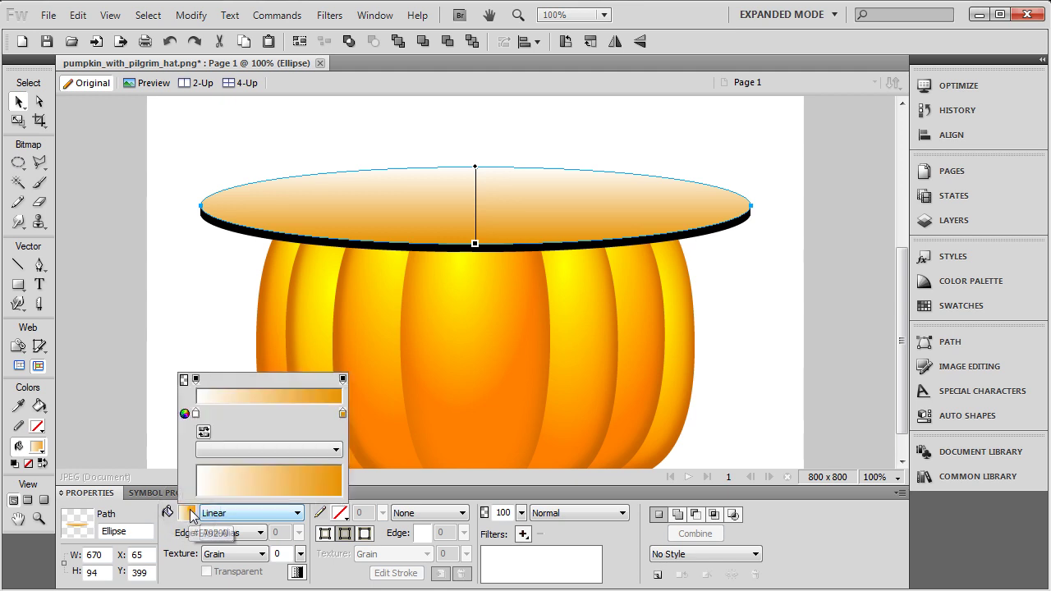
{"action": "left_click", "coordinate": [196, 414]}
{"action": "left_click", "coordinate": [218, 353]}
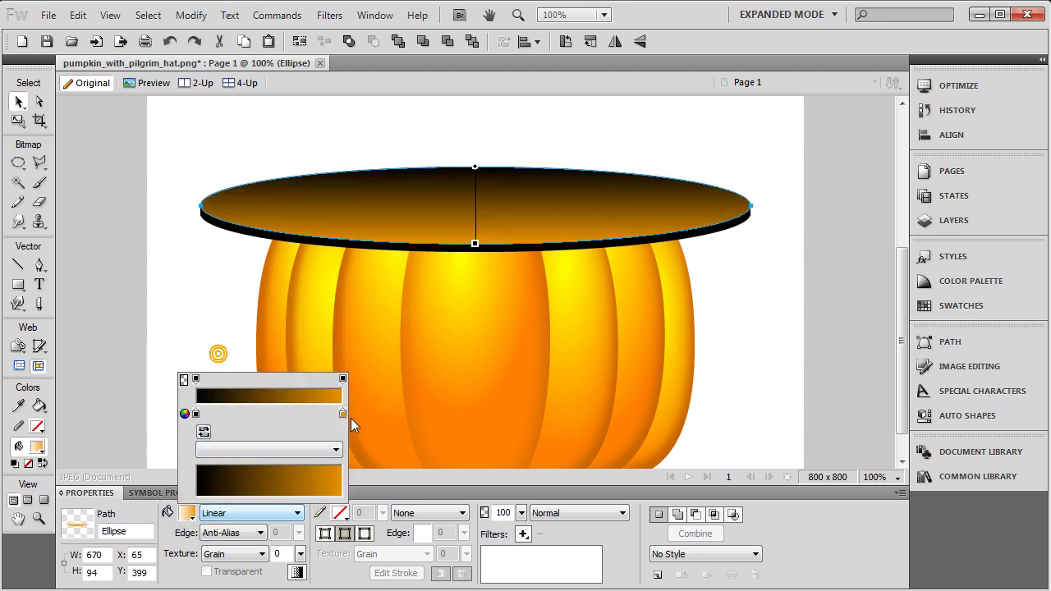
{"action": "left_click", "coordinate": [343, 414]}
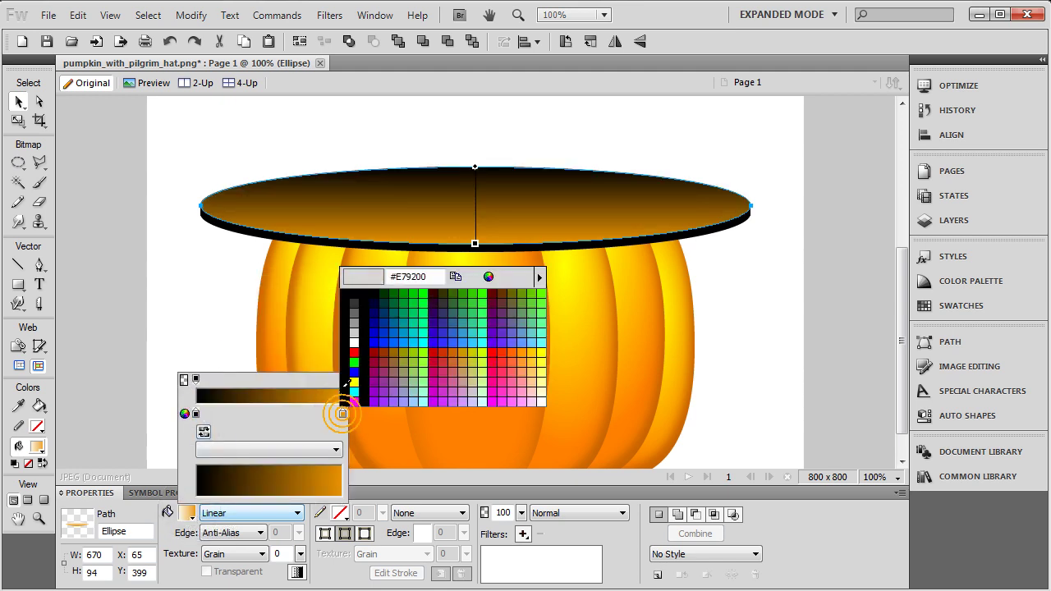
{"action": "left_click", "coordinate": [361, 305]}
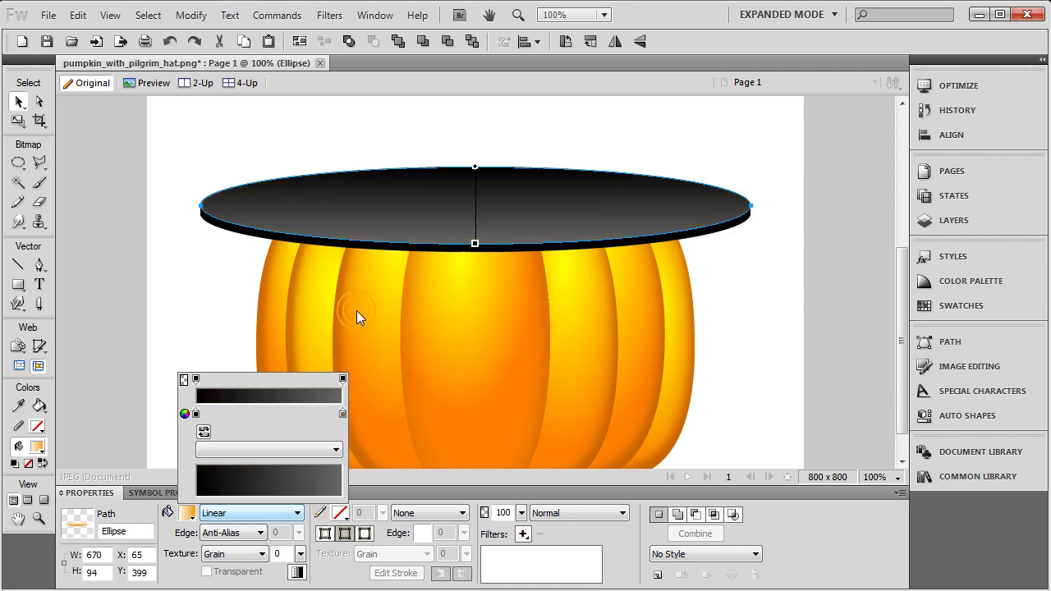
{"action": "left_click", "coordinate": [194, 291]}
{"action": "left_click", "coordinate": [136, 293]}
Step: Move both brim ellipses down together to Y 408
{"action": "mouse_move", "coordinate": [904, 340]}
{"action": "left_mouse_down"}
{"action": "mouse_move", "coordinate": [907, 319]}
{"action": "mouse_move", "coordinate": [915, 353]}
{"action": "left_mouse_up"}
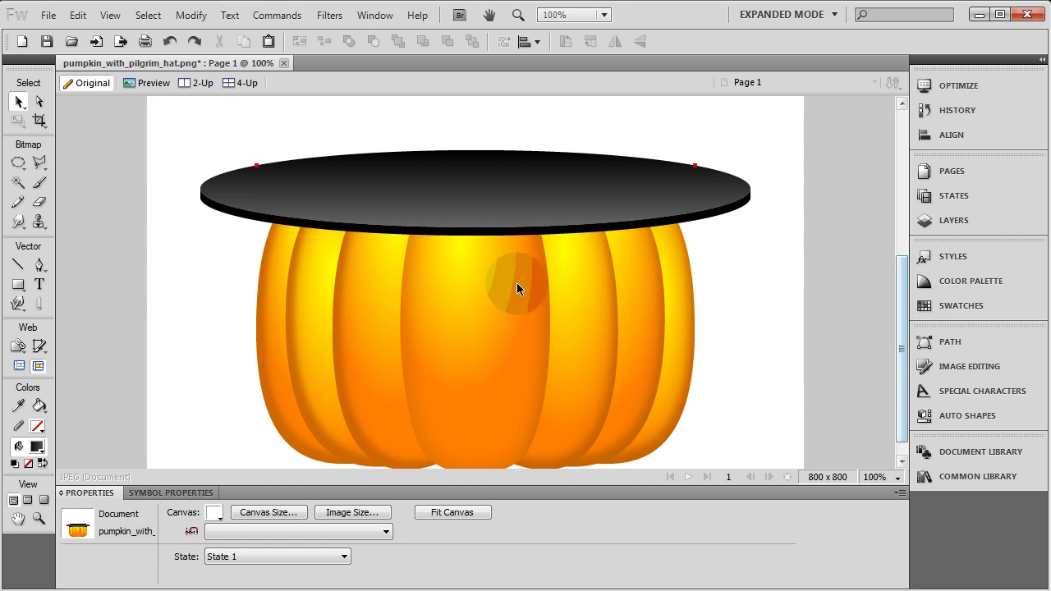
{"action": "left_click", "coordinate": [390, 326]}
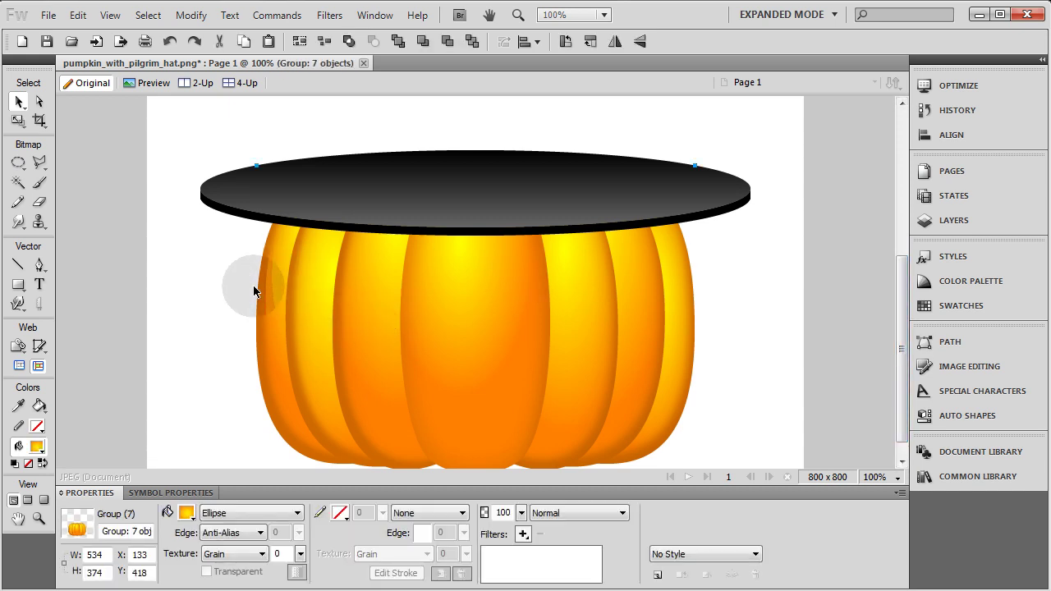
{"action": "left_click", "coordinate": [227, 287]}
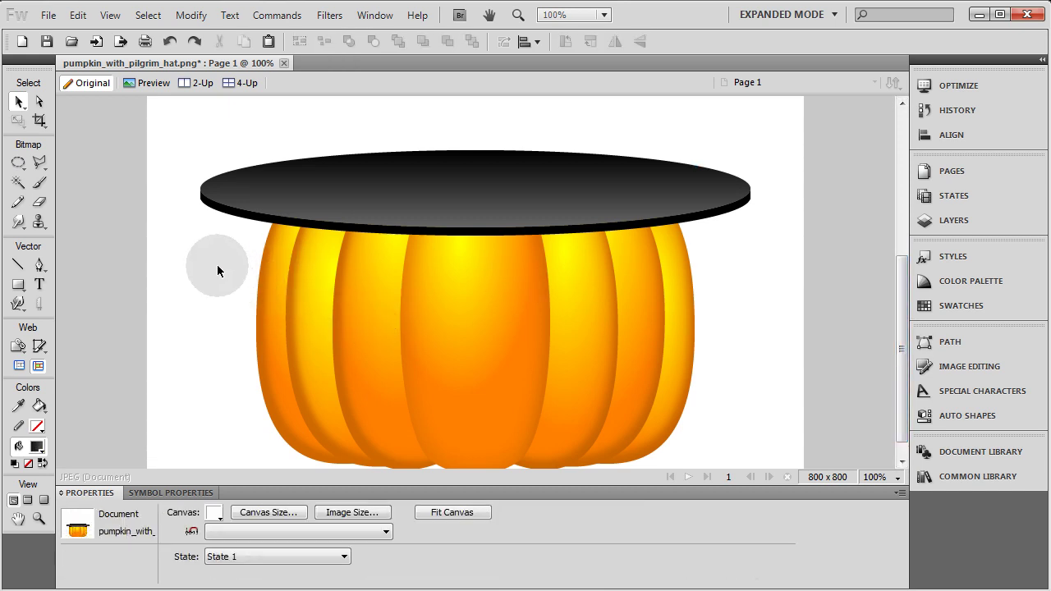
{"action": "left_click_drag", "start_coordinate": [172, 155], "coordinate": [235, 239]}
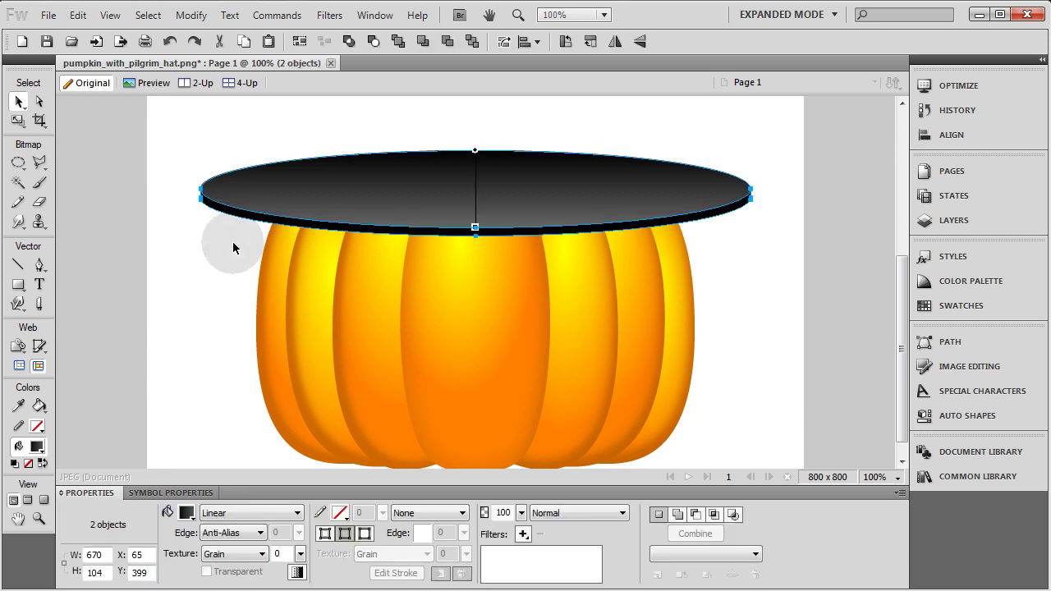
{"action": "key", "text": "Down"}
{"action": "key", "text": "Down"}
{"action": "key", "text": "Down"}
{"action": "key", "text": "Down"}
{"action": "key", "text": "Down"}
{"action": "key", "text": "Down"}
{"action": "key", "text": "Down"}
{"action": "key", "text": "Down"}
{"action": "key", "text": "Down"}
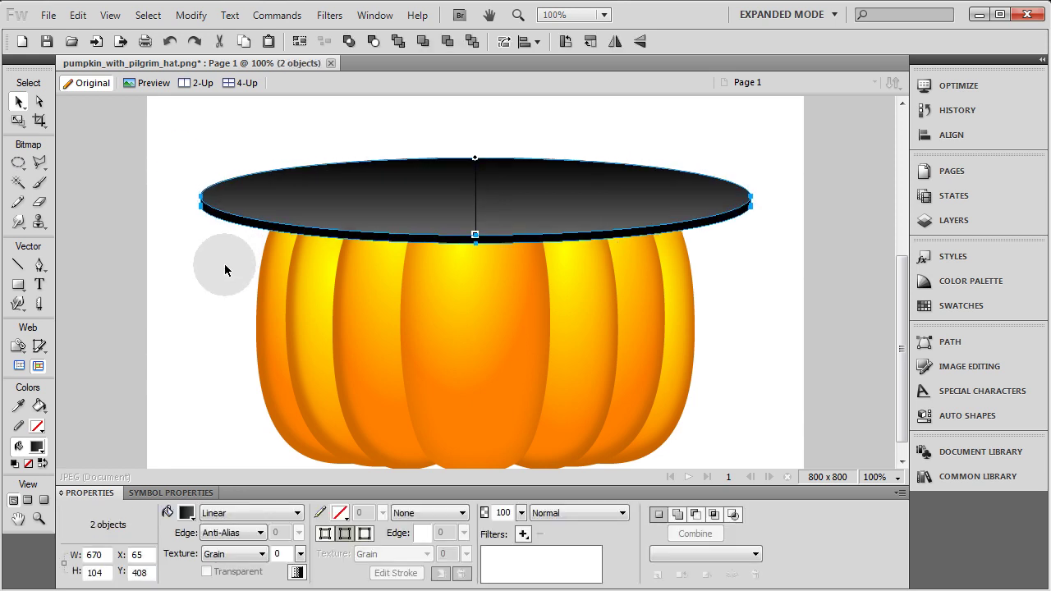
{"action": "left_click", "coordinate": [224, 266]}
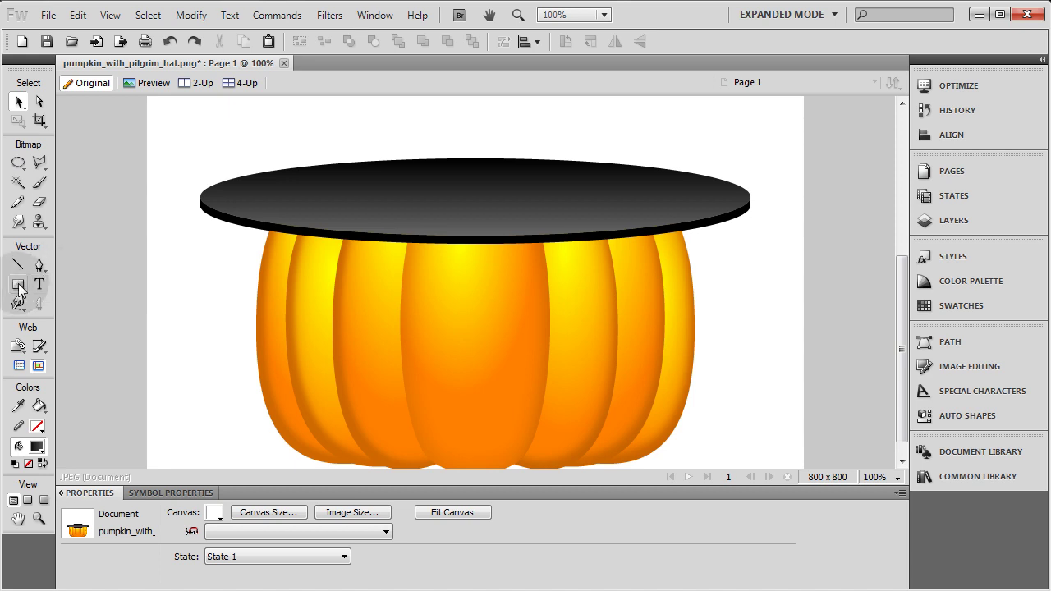
Step: Draw a closed curved pen path beneath the brim and give it a solid black fill
{"action": "left_click", "coordinate": [40, 267]}
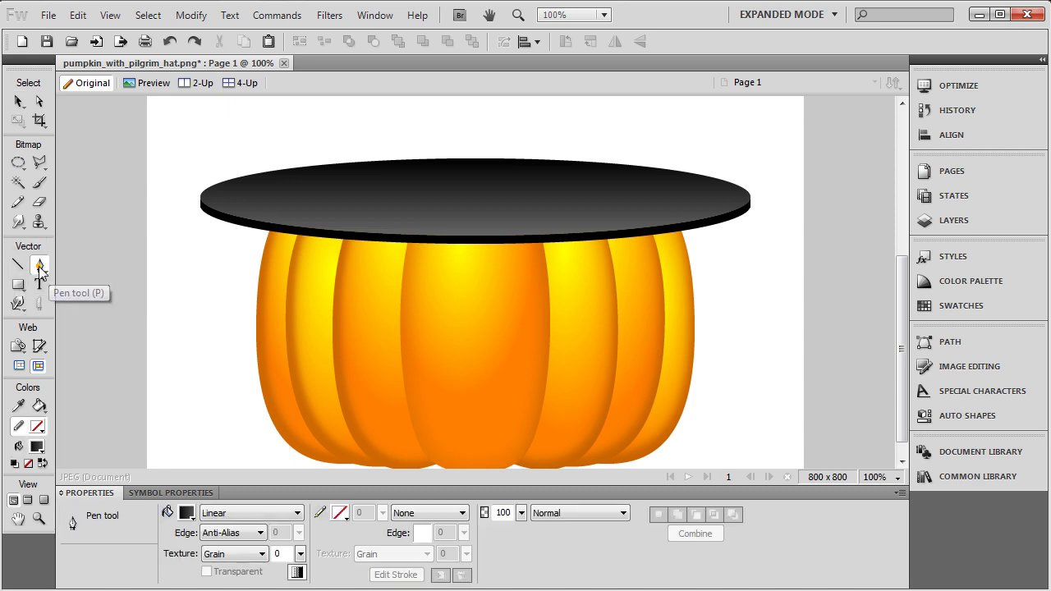
{"action": "left_click", "coordinate": [211, 217]}
{"action": "left_click", "coordinate": [730, 220]}
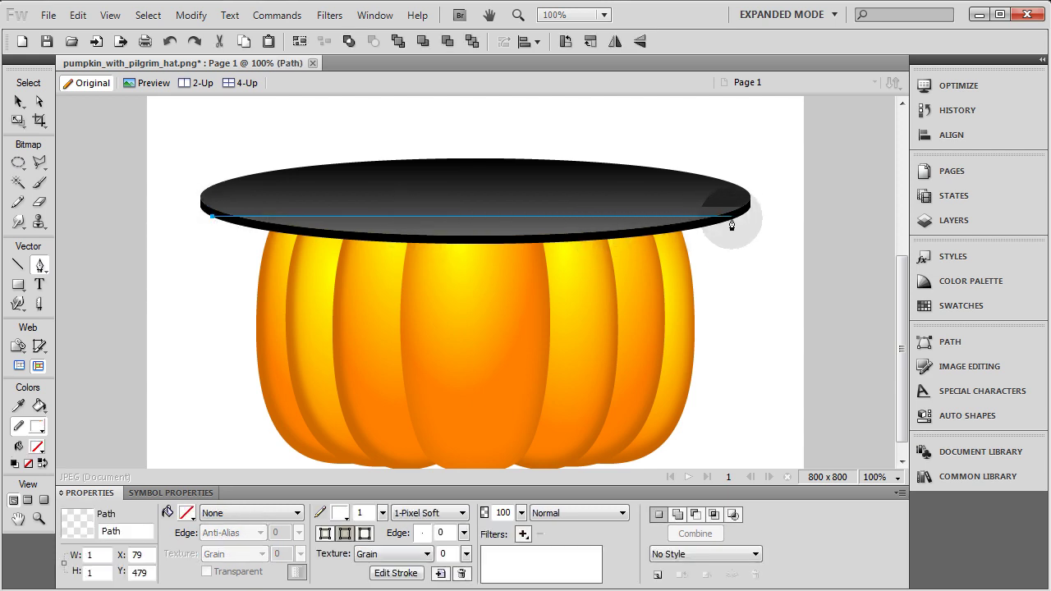
{"action": "left_click", "coordinate": [736, 220]}
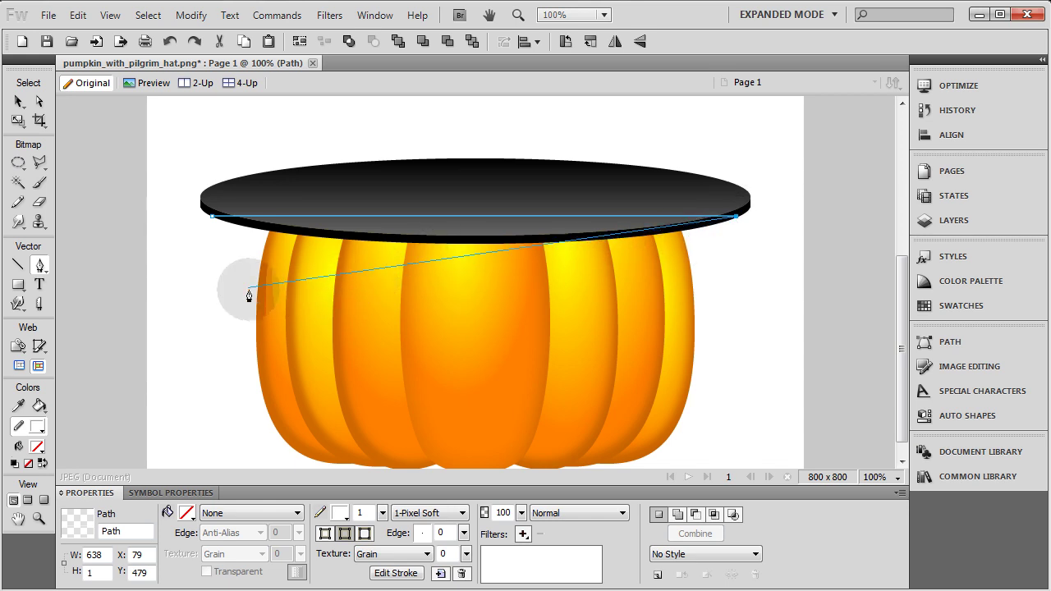
{"action": "left_click", "coordinate": [212, 222]}
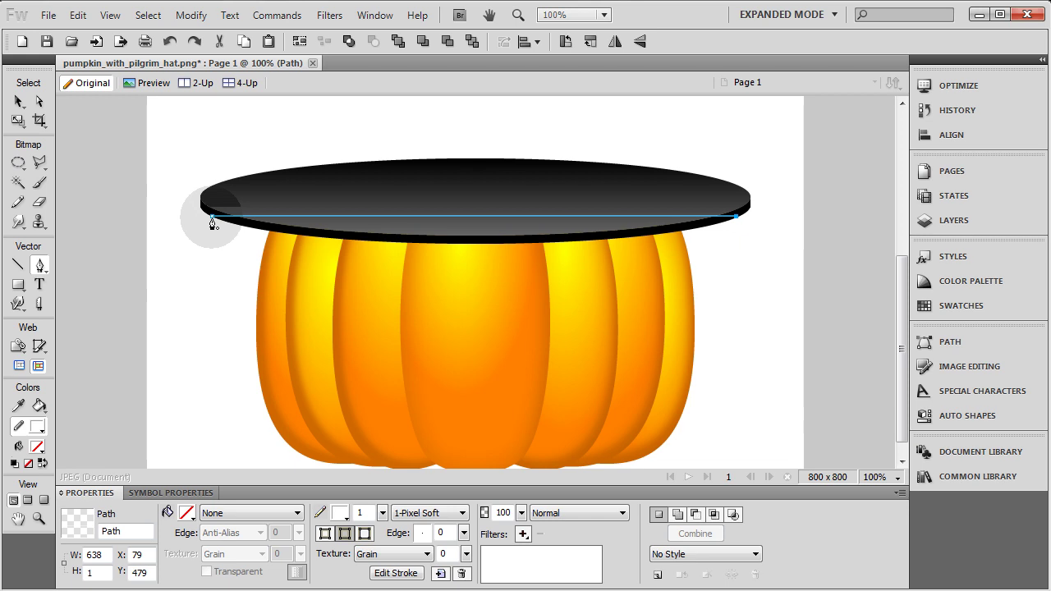
{"action": "left_click_drag", "start_coordinate": [212, 222], "coordinate": [0, 43]}
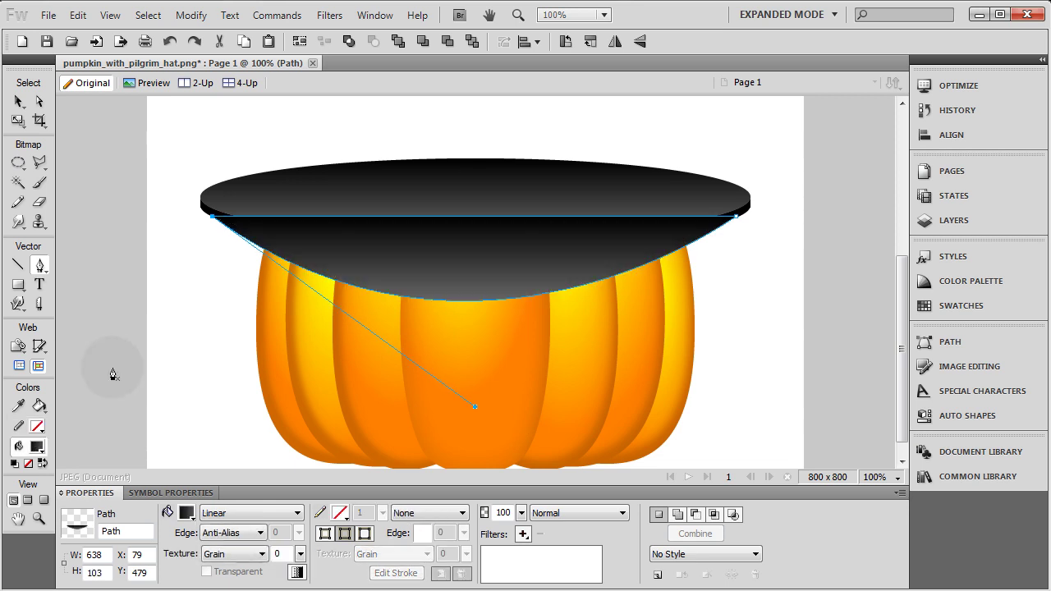
{"action": "left_click", "coordinate": [207, 514]}
{"action": "left_click", "coordinate": [238, 401]}
{"action": "left_click", "coordinate": [186, 514]}
{"action": "left_click", "coordinate": [99, 203]}
Step: Bring the brim top in front of the black shape, then open the shape's filter list
{"action": "left_click", "coordinate": [282, 195]}
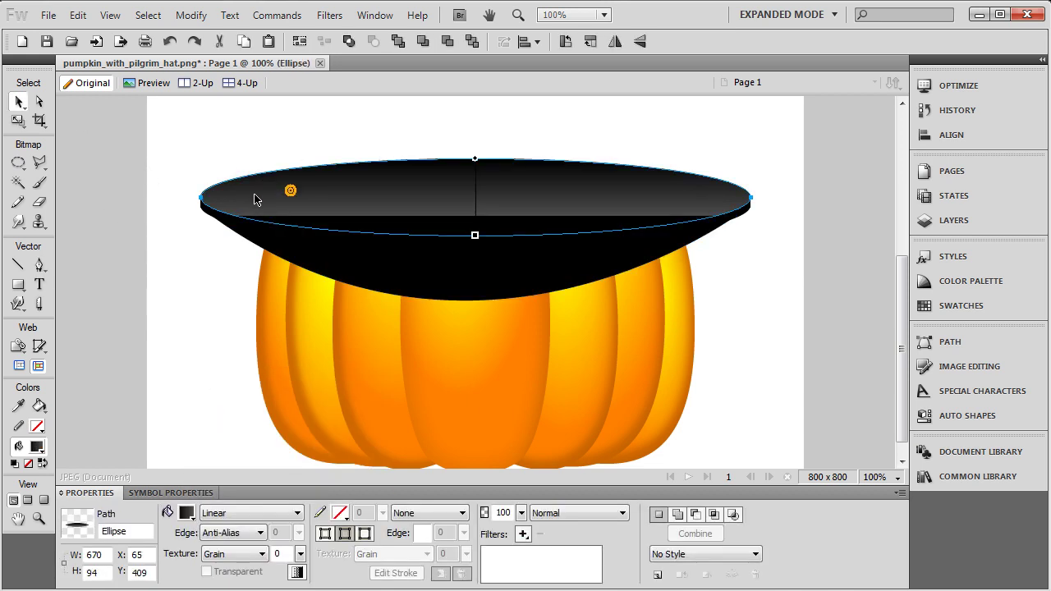
{"action": "left_click", "coordinate": [199, 204], "text": "shift"}
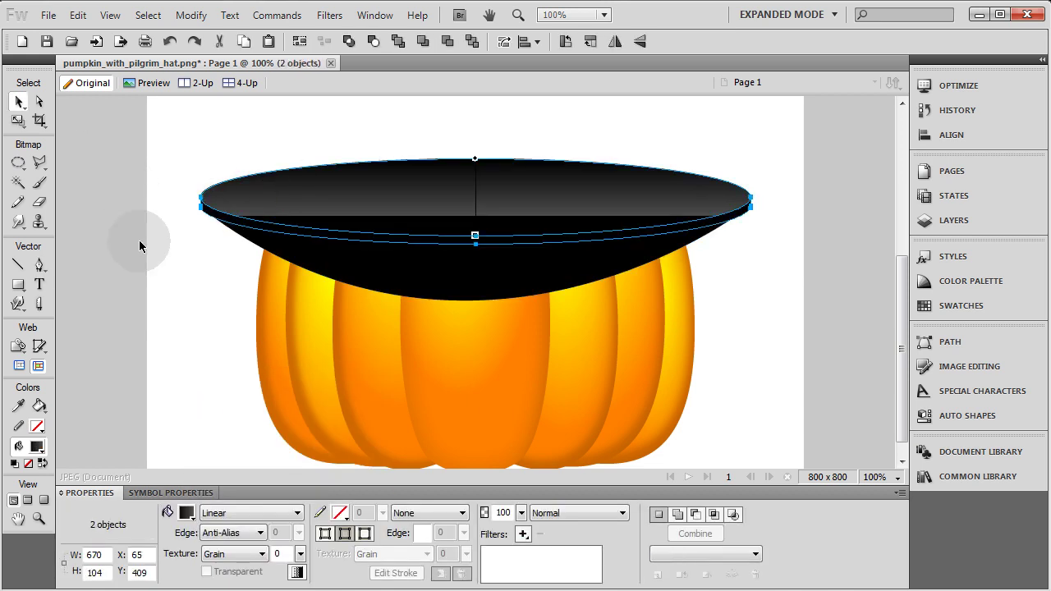
{"action": "key", "text": "ctrl+Up"}
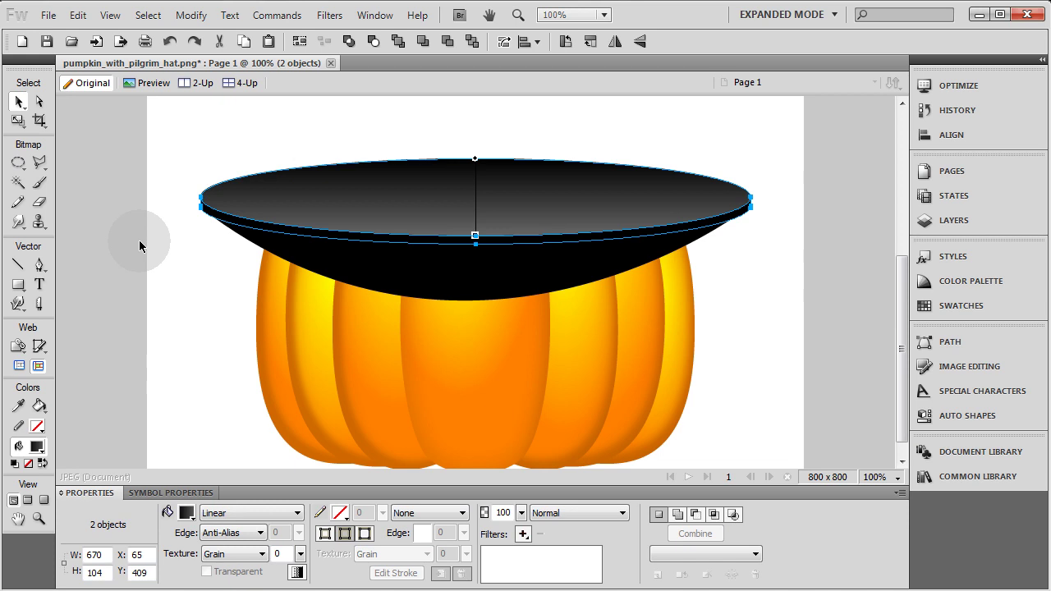
{"action": "left_click", "coordinate": [140, 244]}
{"action": "left_click", "coordinate": [337, 281]}
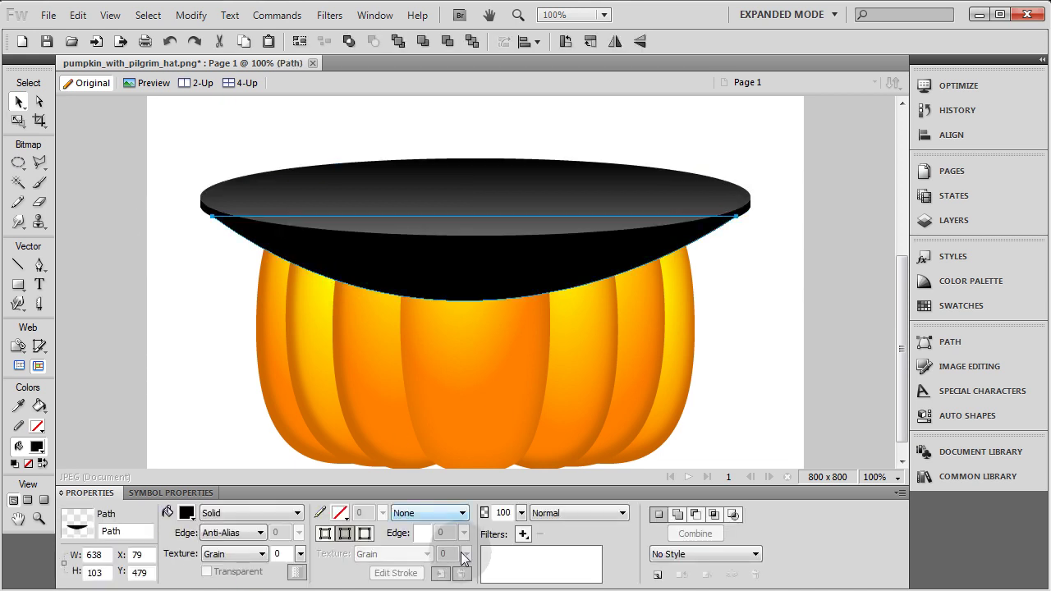
{"action": "left_click", "coordinate": [523, 534]}
Step: Apply a Gaussian Blur with a slightly reduced radius to the black shape
{"action": "mouse_move", "coordinate": [583, 427]}
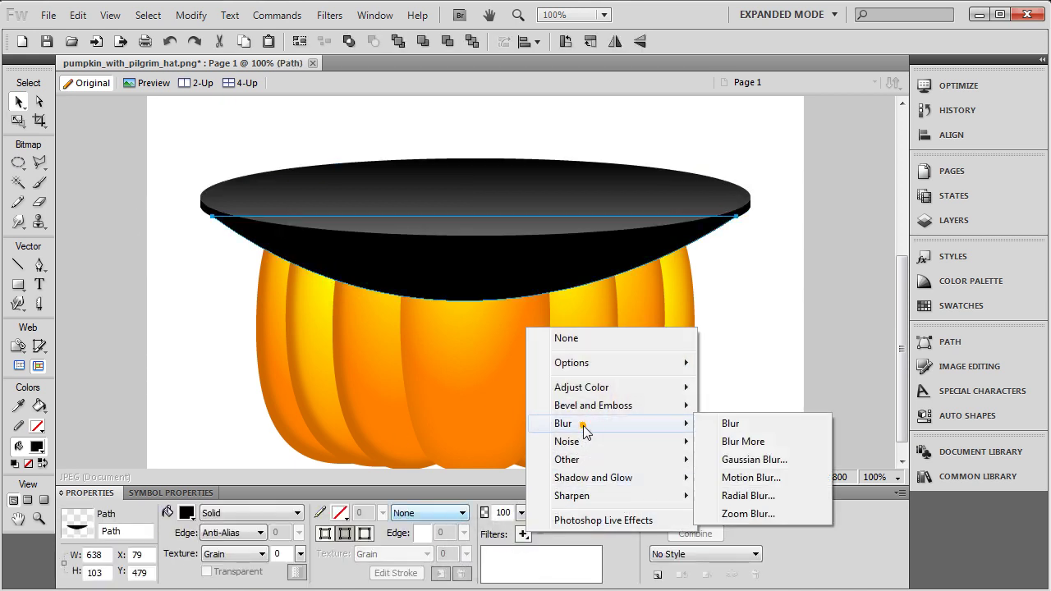
{"action": "left_click", "coordinate": [753, 461]}
{"action": "left_click_drag", "start_coordinate": [603, 255], "coordinate": [666, 453]}
{"action": "left_click_drag", "start_coordinate": [488, 504], "coordinate": [515, 502]}
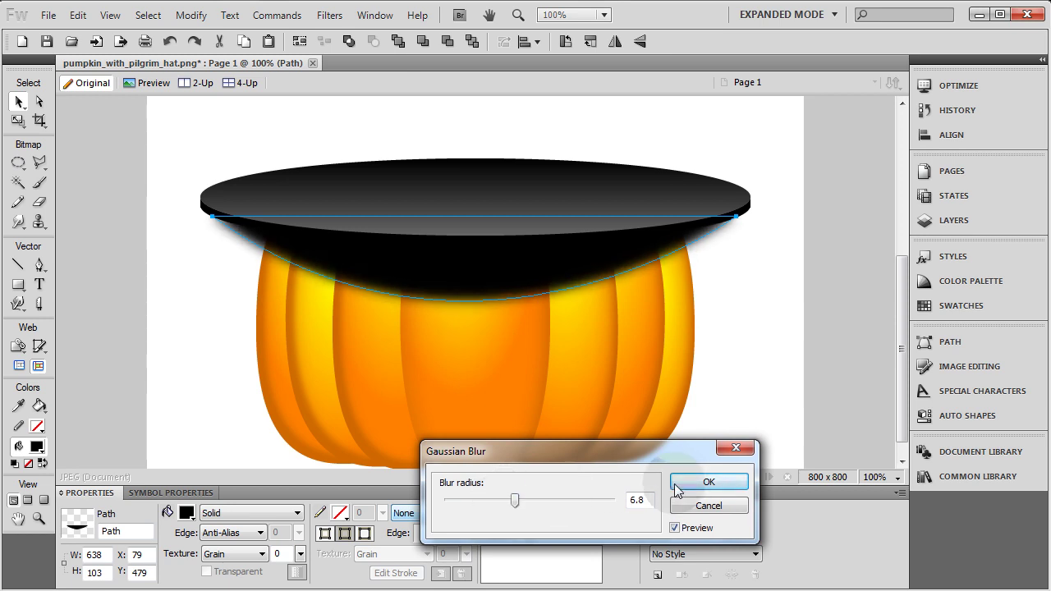
{"action": "left_click", "coordinate": [680, 486]}
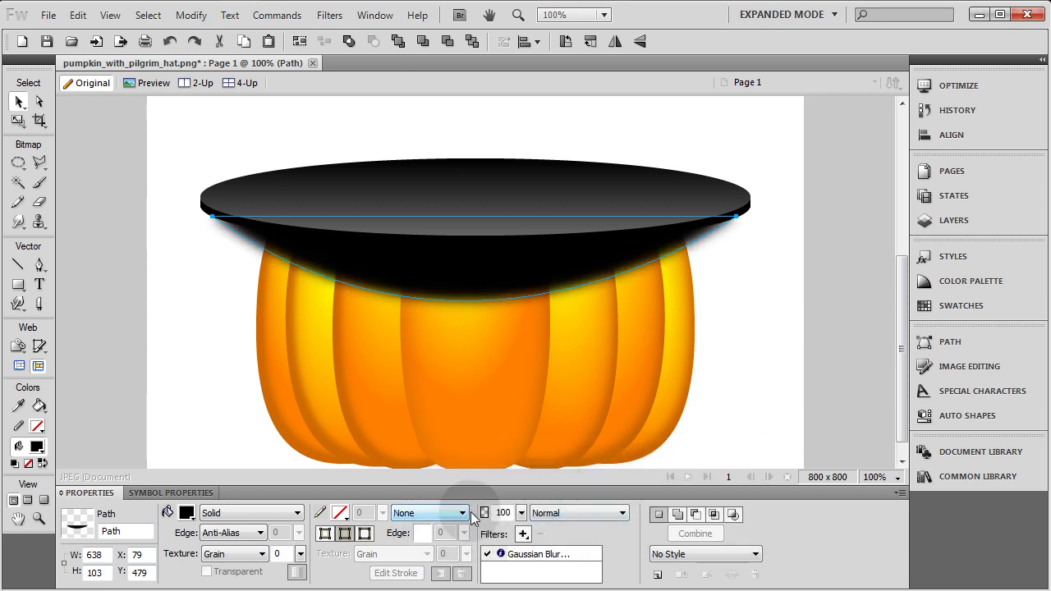
Step: Lower the blurred shape's opacity to 35%
{"action": "left_click", "coordinate": [800, 379]}
{"action": "left_click", "coordinate": [601, 263]}
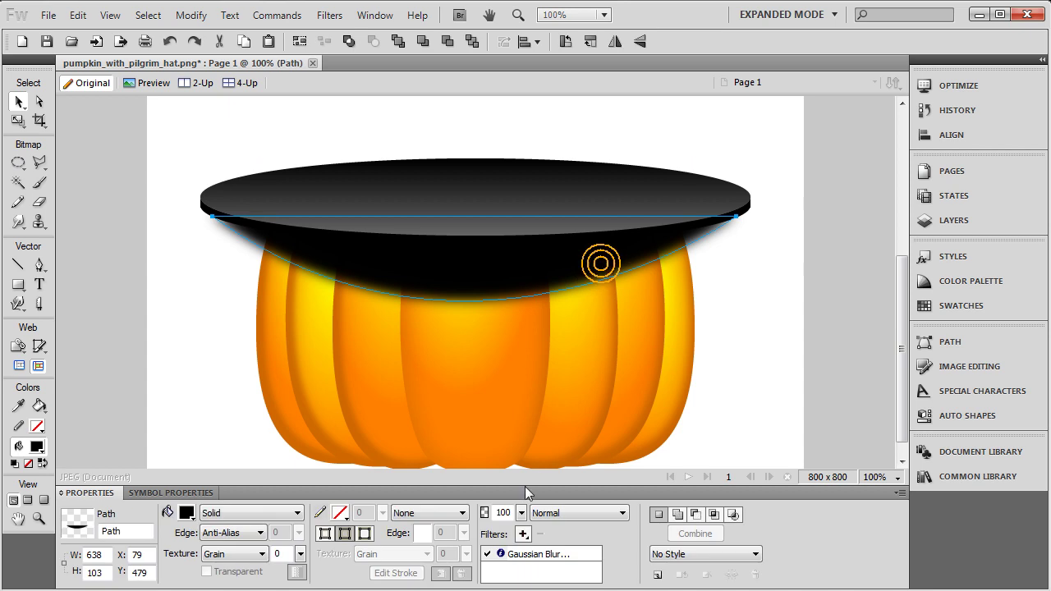
{"action": "left_click_drag", "start_coordinate": [521, 512], "coordinate": [525, 566]}
{"action": "left_click", "coordinate": [522, 513]}
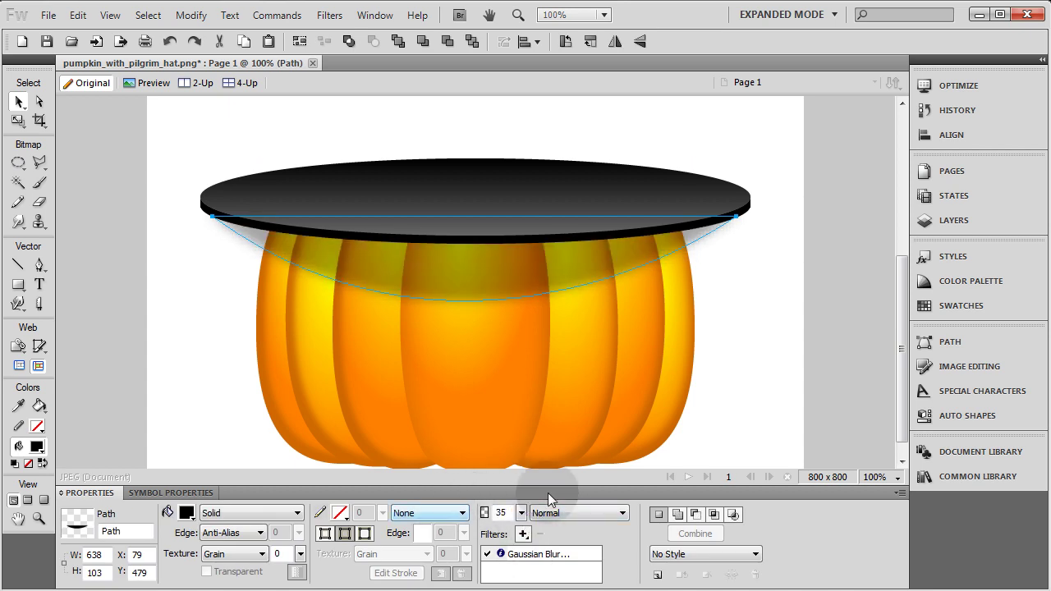
{"action": "left_click", "coordinate": [732, 386]}
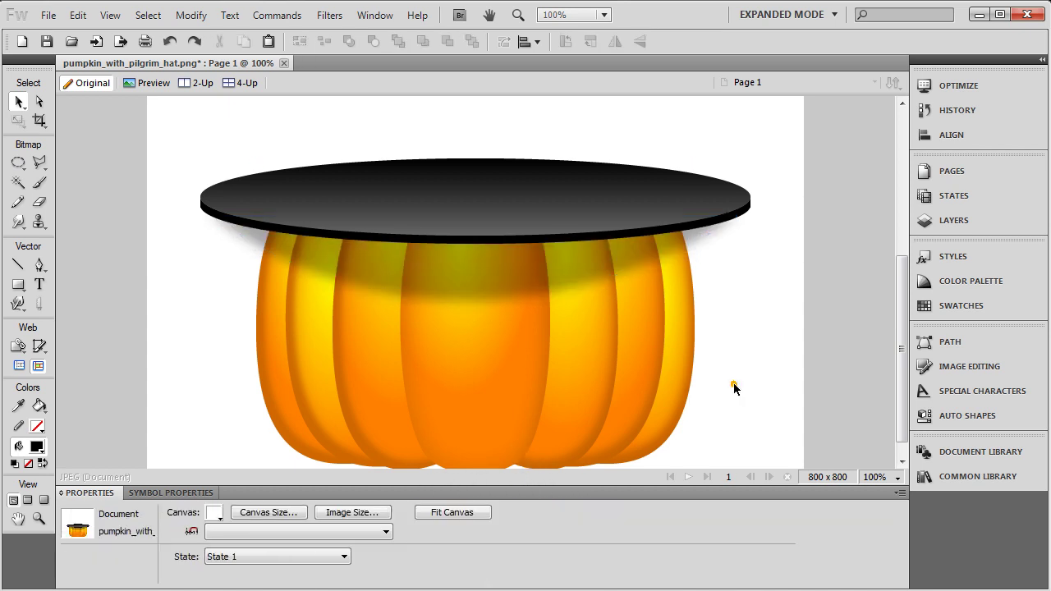
{"action": "left_click", "coordinate": [698, 236]}
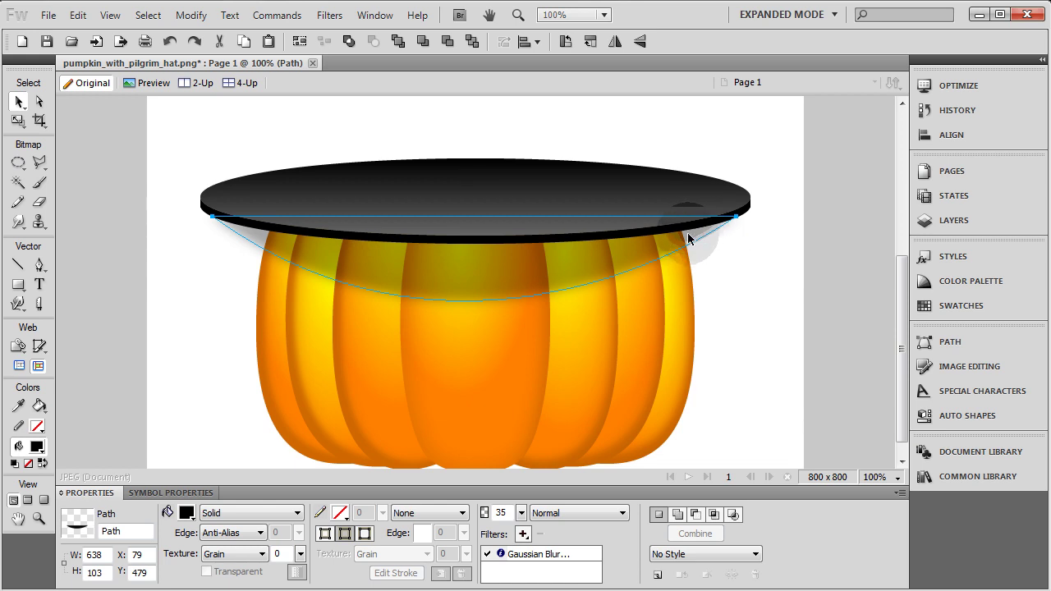
{"action": "left_click", "coordinate": [190, 15]}
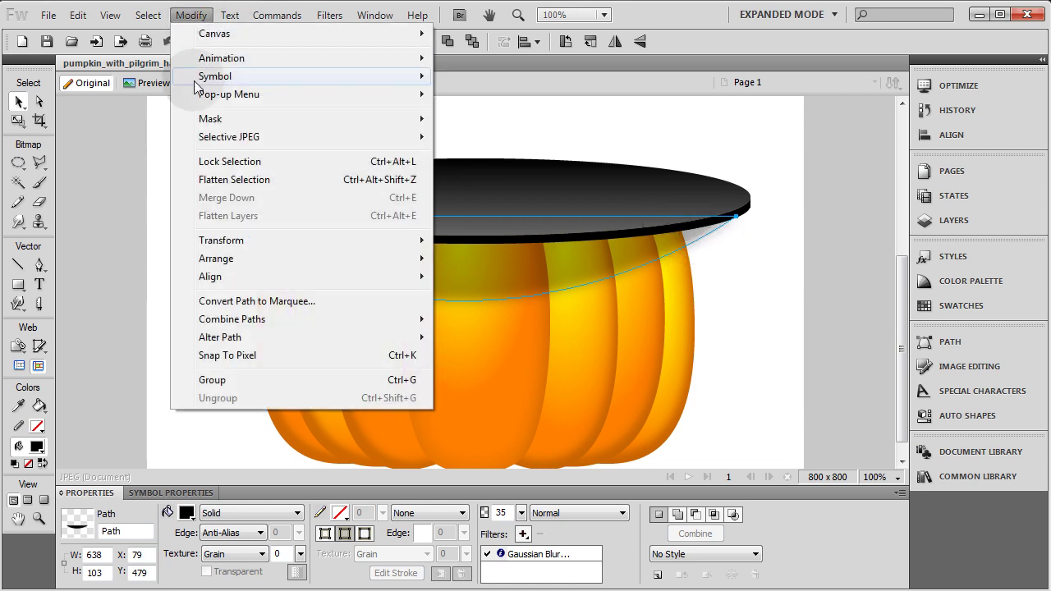
Step: Convert the blurred brim shadow to a 526 x 134 bitmap, undoing stray erasures on the hat
{"action": "left_click", "coordinate": [229, 179]}
{"action": "left_click", "coordinate": [39, 204]}
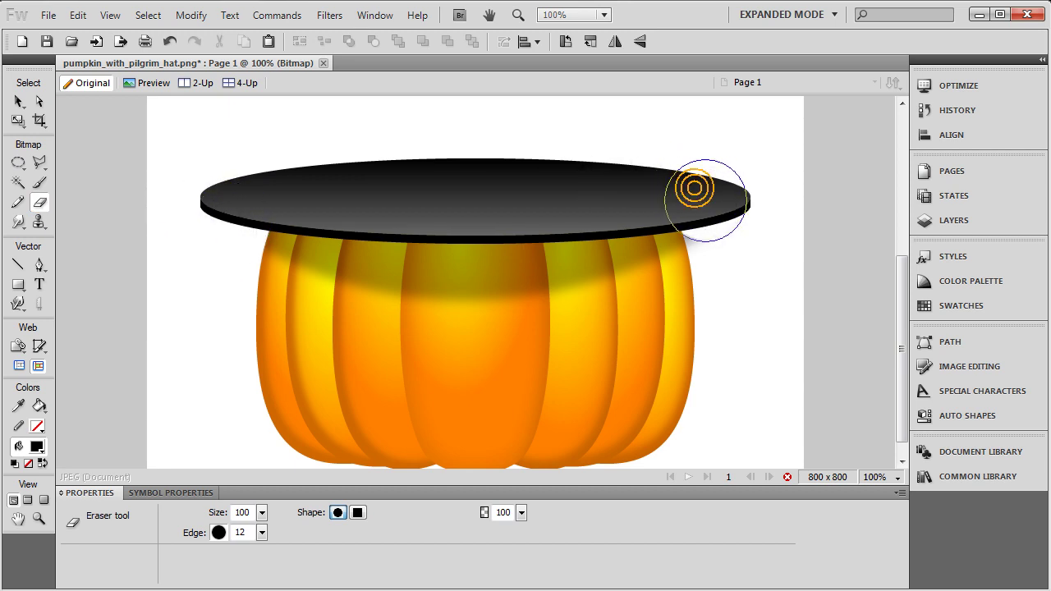
{"action": "key", "text": "v"}
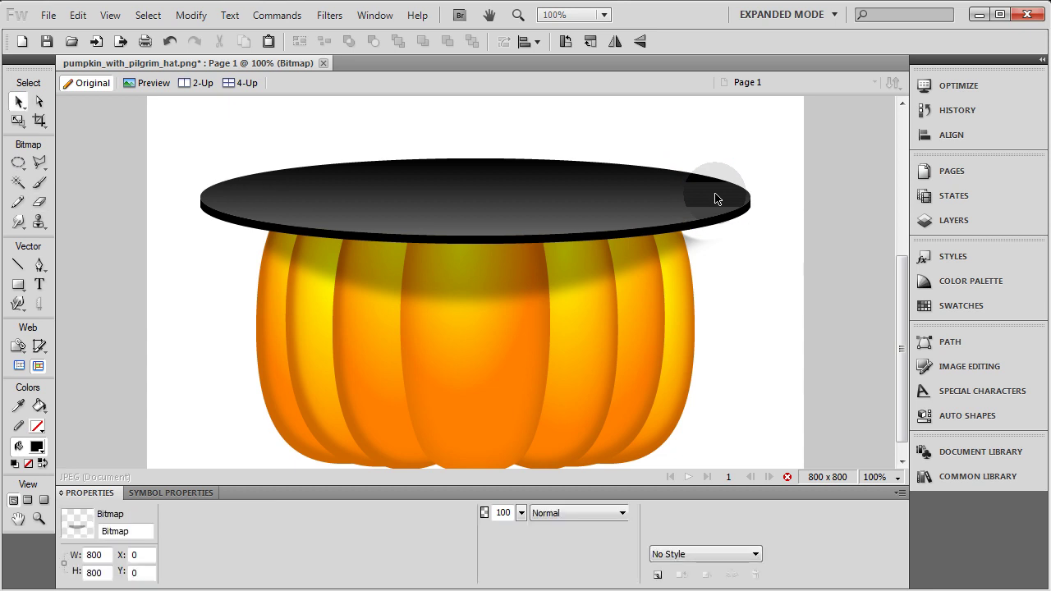
{"action": "key", "text": "ctrl+z"}
{"action": "key", "text": "e"}
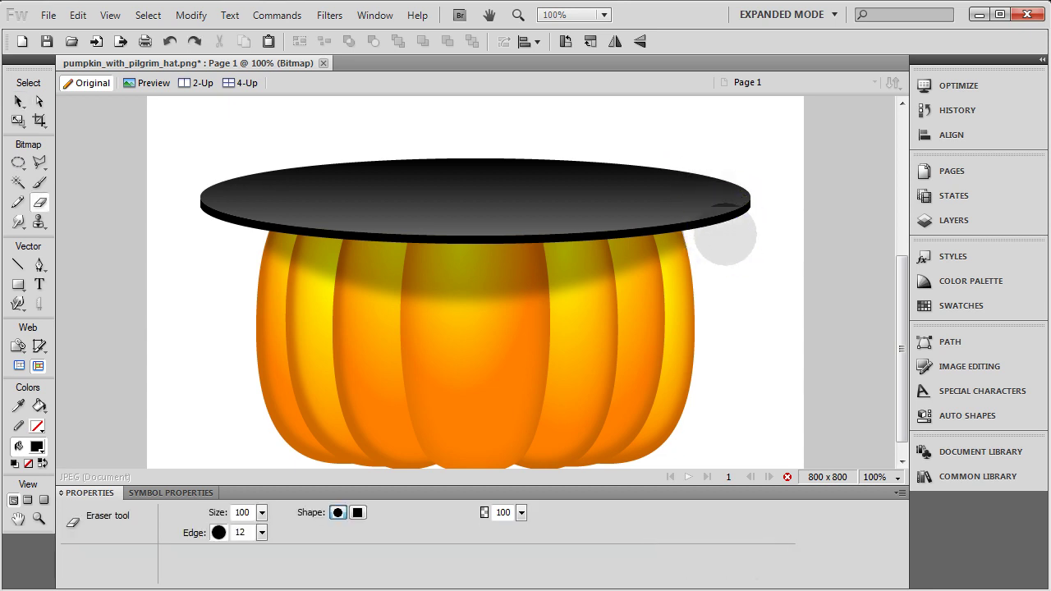
{"action": "left_click_drag", "start_coordinate": [727, 211], "coordinate": [720, 215]}
{"action": "key", "text": "ctrl+z"}
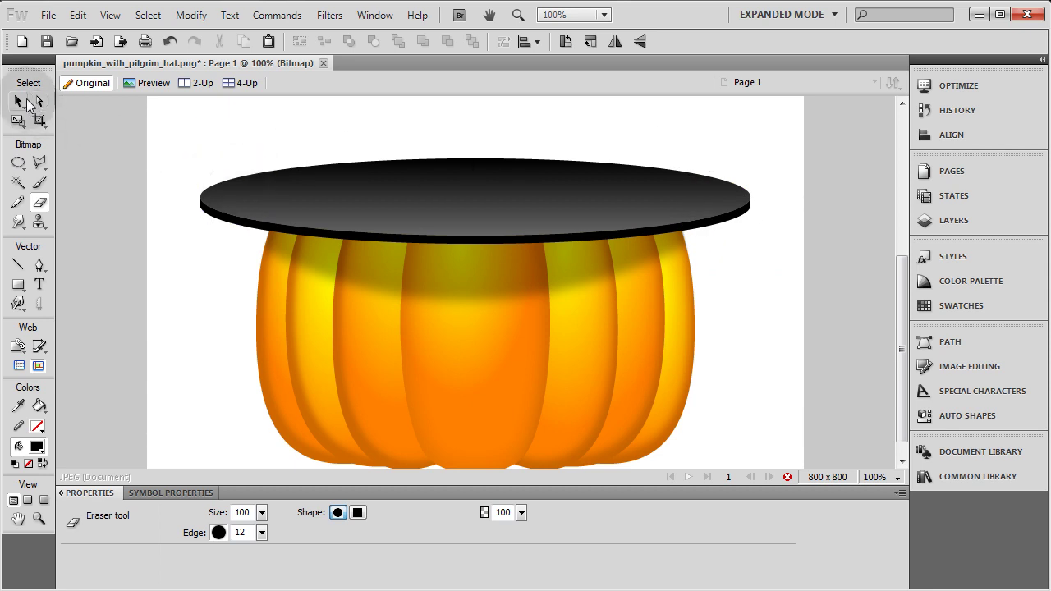
Step: Deselect the bitmap and scroll up to show blank canvas above the brim
{"action": "left_click", "coordinate": [20, 101]}
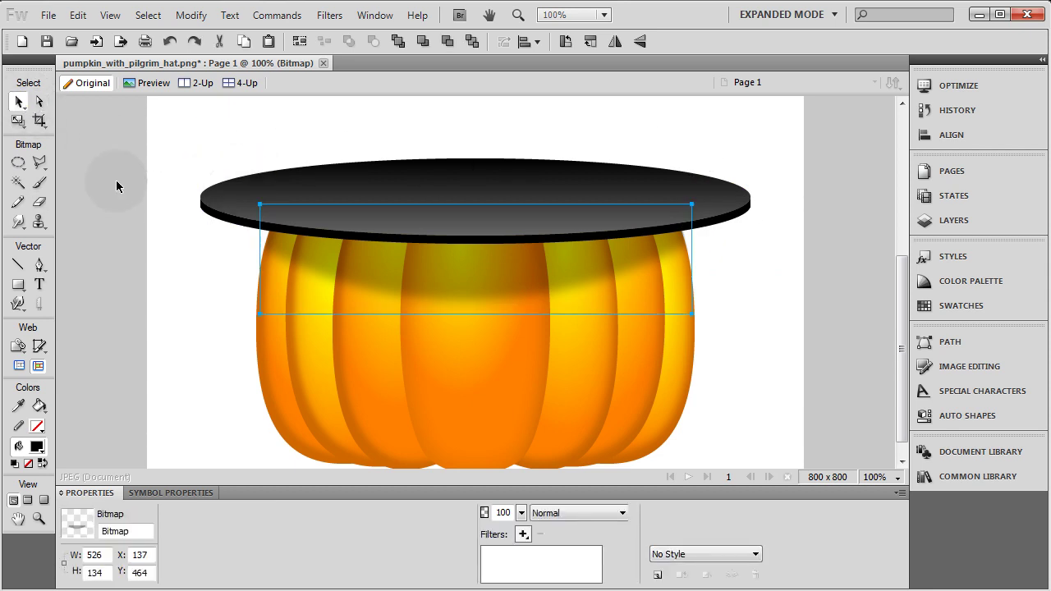
{"action": "left_click", "coordinate": [117, 181]}
{"action": "left_click_drag", "start_coordinate": [903, 351], "coordinate": [833, 269]}
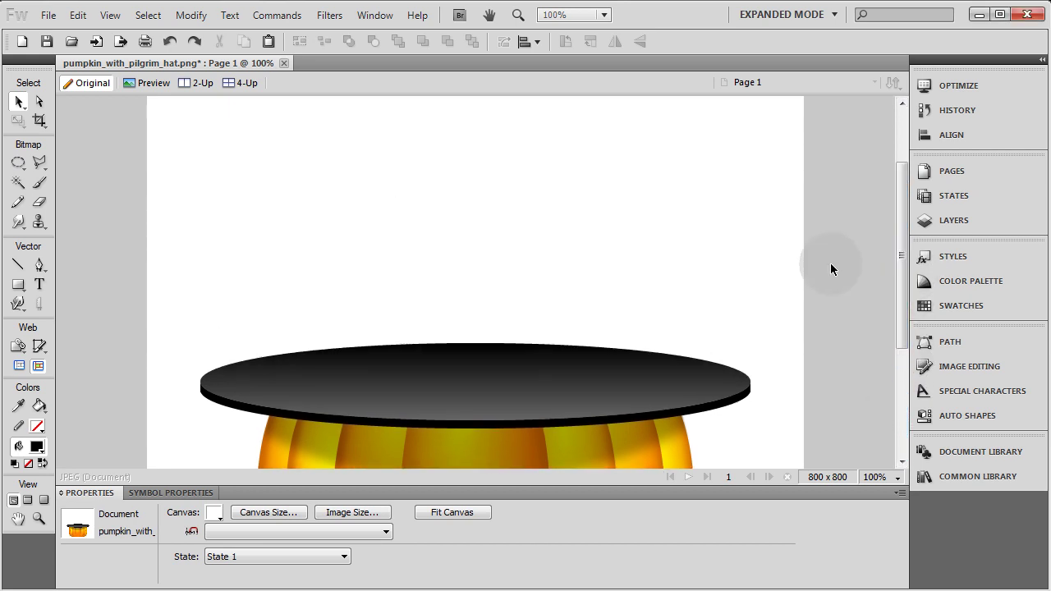
Step: With the Pen, start the crown outline on the brim and curve its left side up to a rounded top-left corner
{"action": "left_click", "coordinate": [40, 266]}
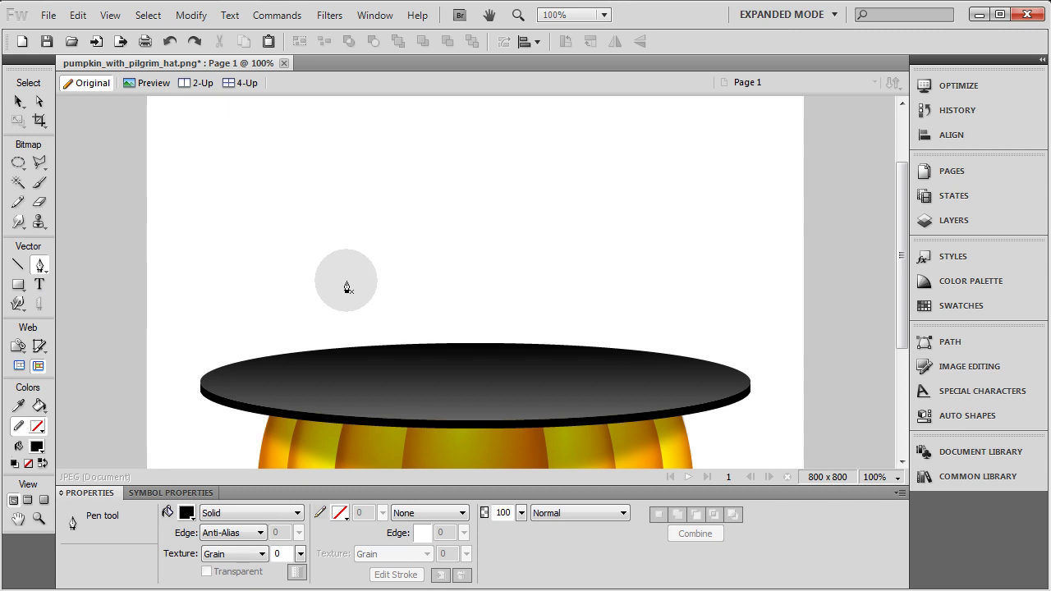
{"action": "left_click", "coordinate": [286, 372]}
{"action": "scroll", "coordinate": [305, 297], "scroll_direction": "up", "scroll_amount": 1}
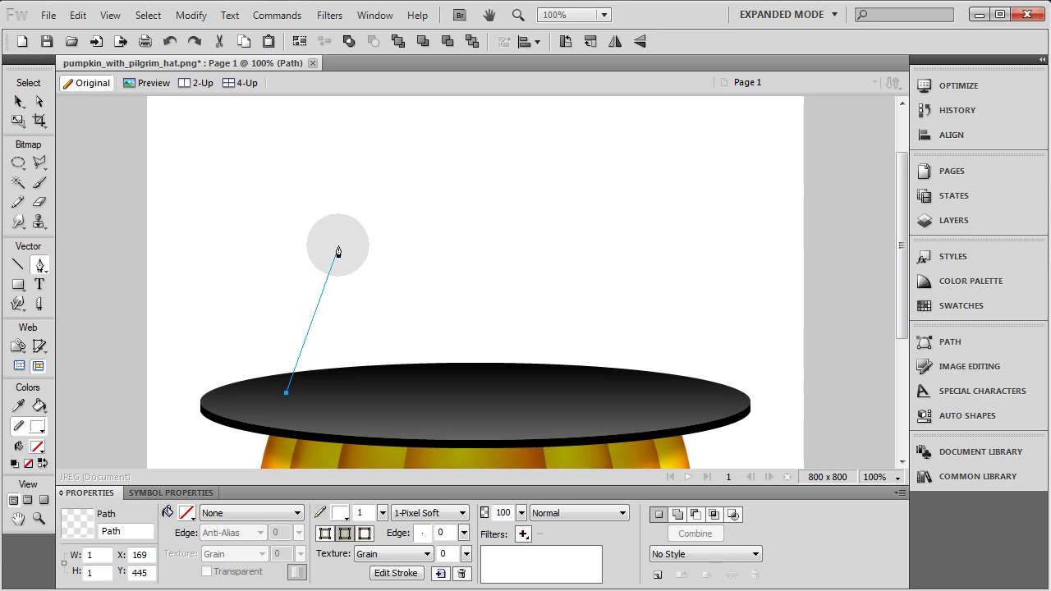
{"action": "left_click_drag", "start_coordinate": [341, 224], "coordinate": [348, 127]}
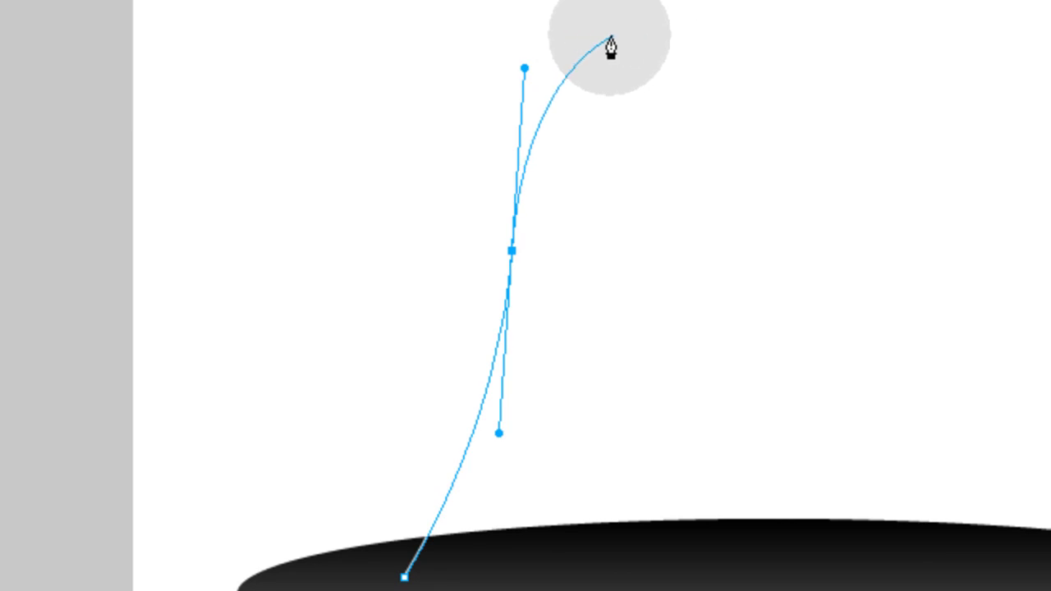
{"action": "left_click", "coordinate": [538, 53]}
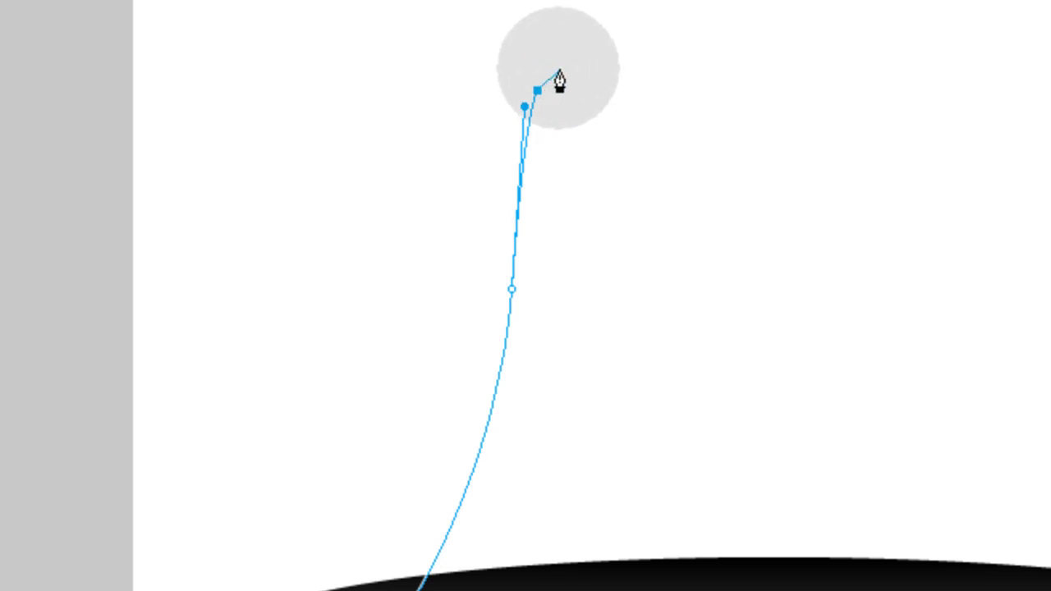
{"action": "left_click_drag", "start_coordinate": [561, 79], "coordinate": [585, 69]}
{"action": "left_click", "coordinate": [564, 76]}
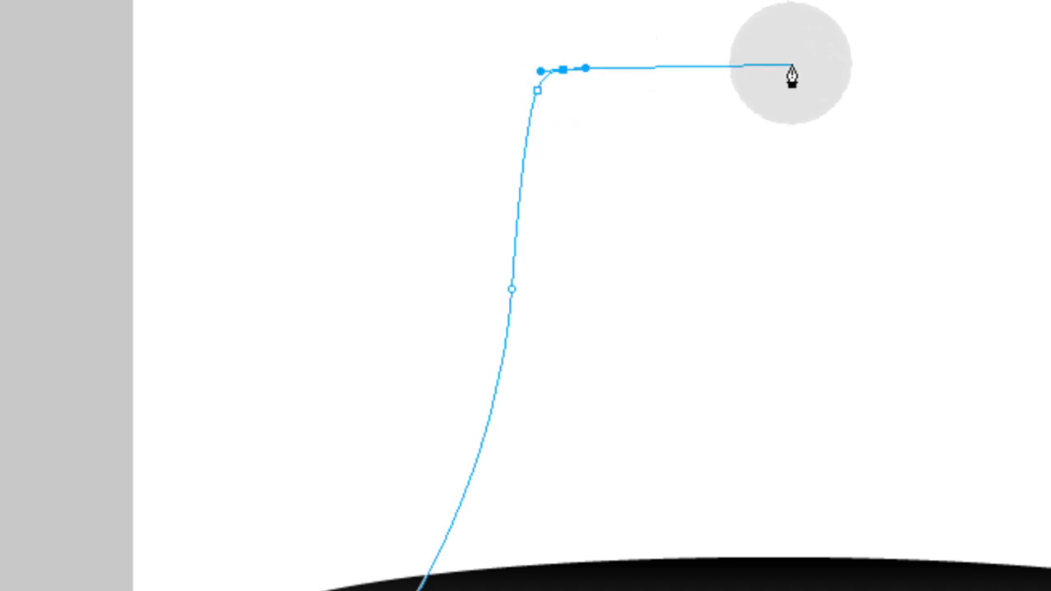
Step: Run the flat top right, drop down to the brim, close the path and straighten the bottom-right anchor
{"action": "left_click_drag", "start_coordinate": [791, 65], "coordinate": [795, 590]}
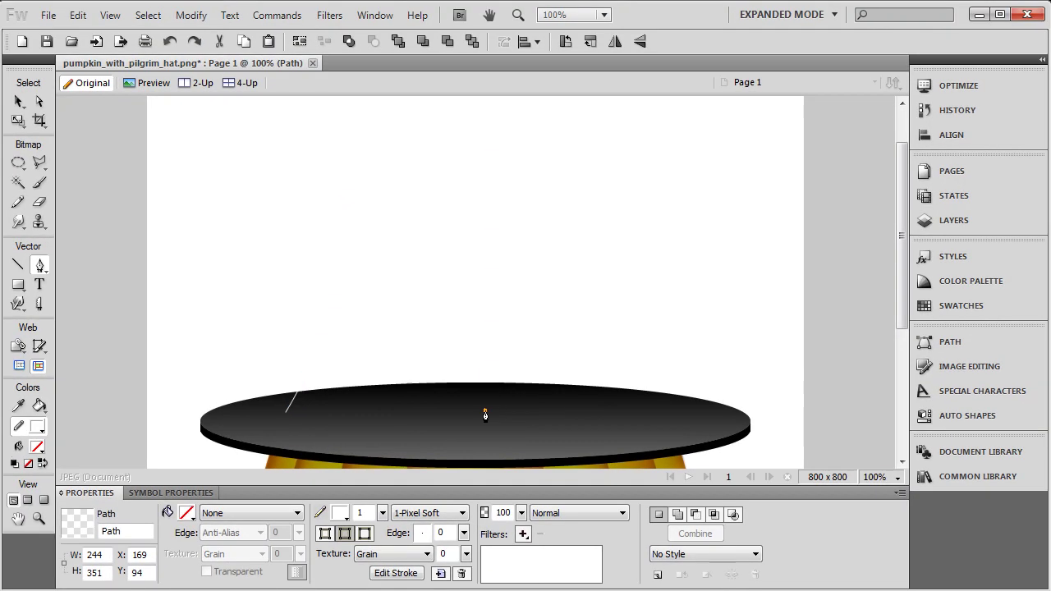
{"action": "left_click", "coordinate": [485, 412]}
{"action": "left_click", "coordinate": [288, 412]}
{"action": "left_click", "coordinate": [285, 412]}
{"action": "left_click", "coordinate": [39, 100]}
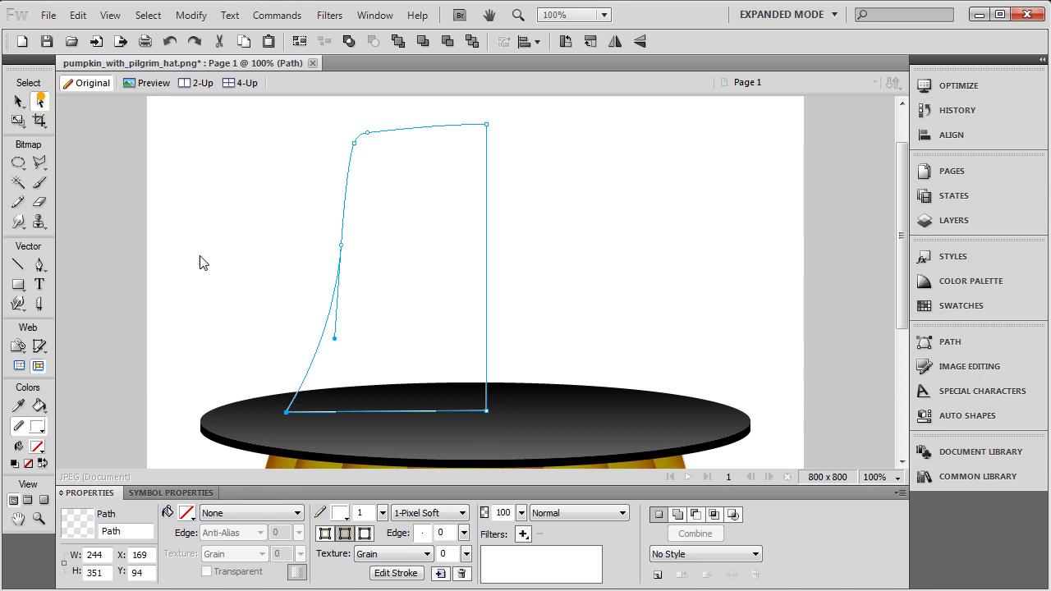
{"action": "left_click", "coordinate": [486, 411]}
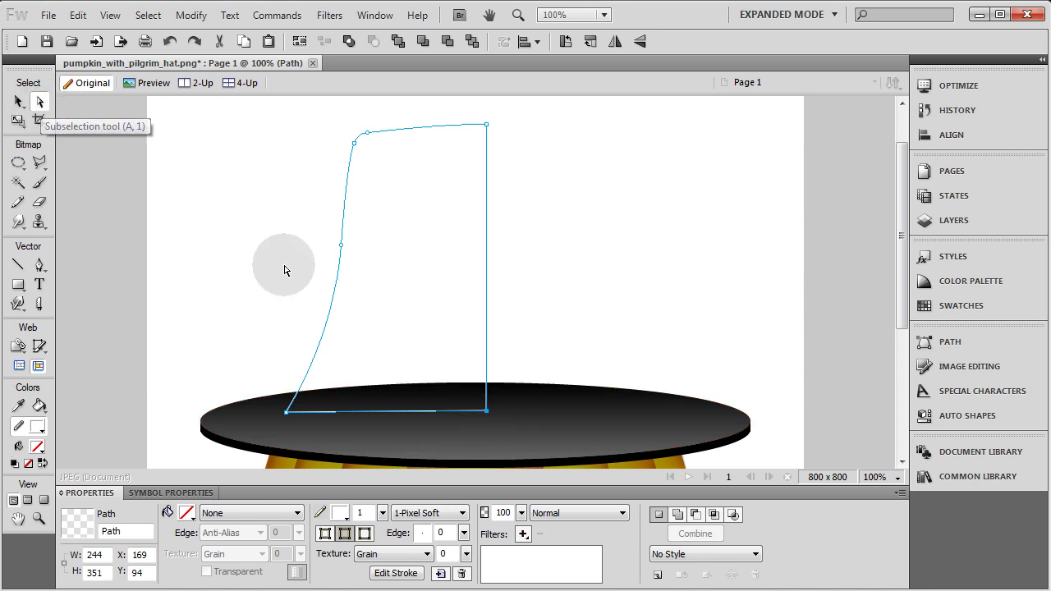
{"action": "left_click", "coordinate": [484, 413]}
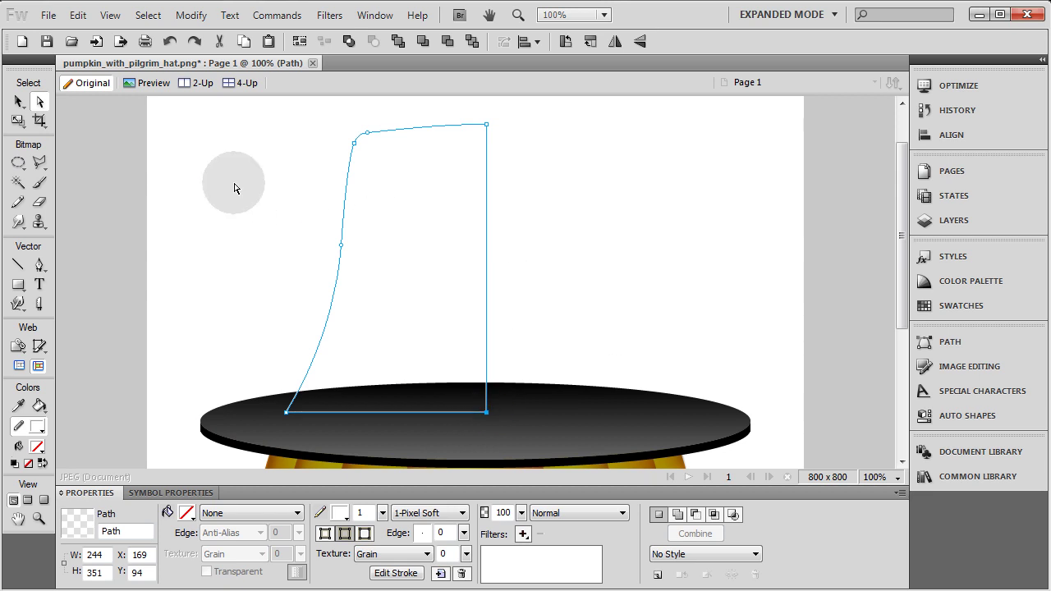
Step: Fill the crown half solid black and set its stroke to none
{"action": "left_click", "coordinate": [20, 103]}
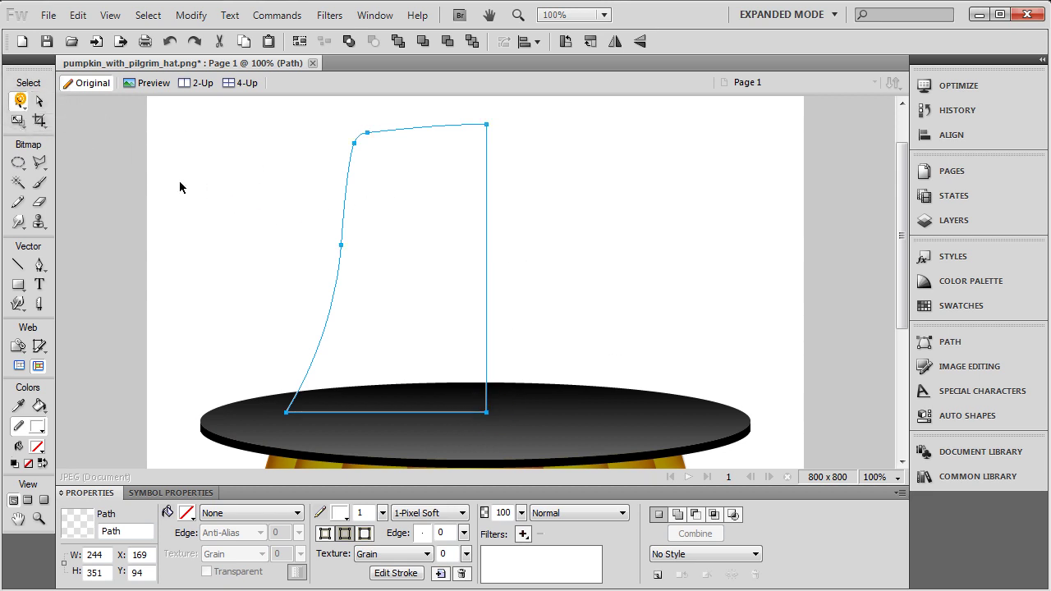
{"action": "left_click", "coordinate": [186, 513]}
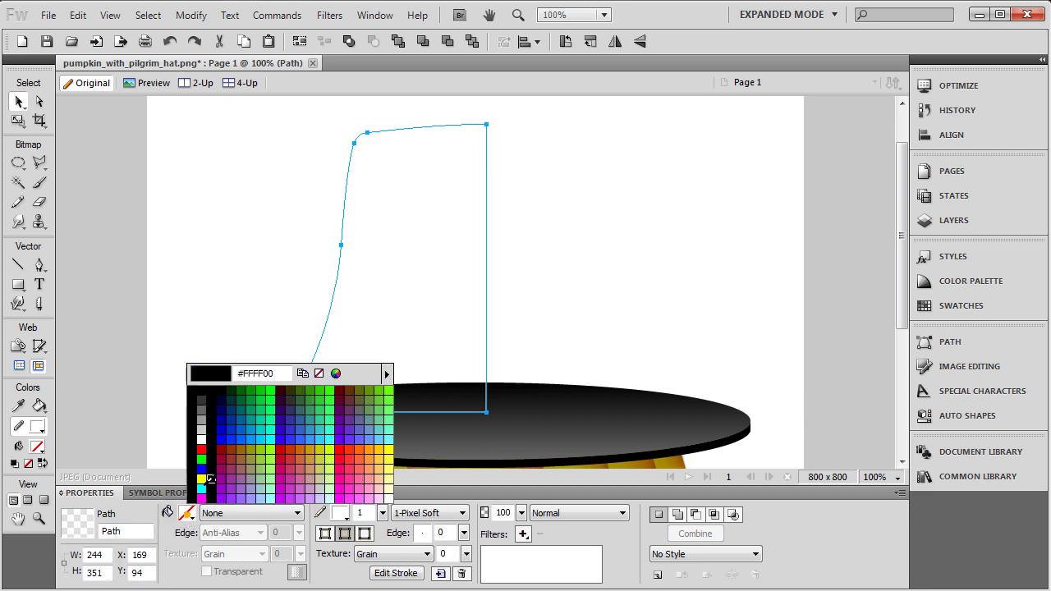
{"action": "left_click", "coordinate": [202, 415]}
{"action": "left_click", "coordinate": [340, 514]}
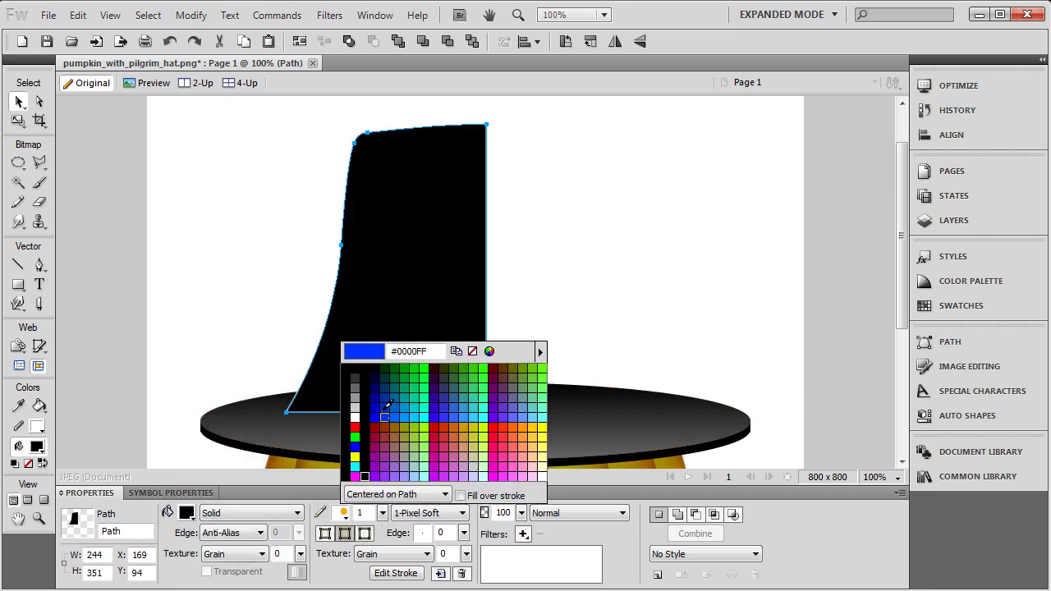
{"action": "left_click", "coordinate": [473, 348]}
Step: Lower the crown half's top-right corner point by 2 px
{"action": "key", "text": "ctrl+d"}
{"action": "left_click", "coordinate": [386, 153]}
{"action": "left_click", "coordinate": [40, 101]}
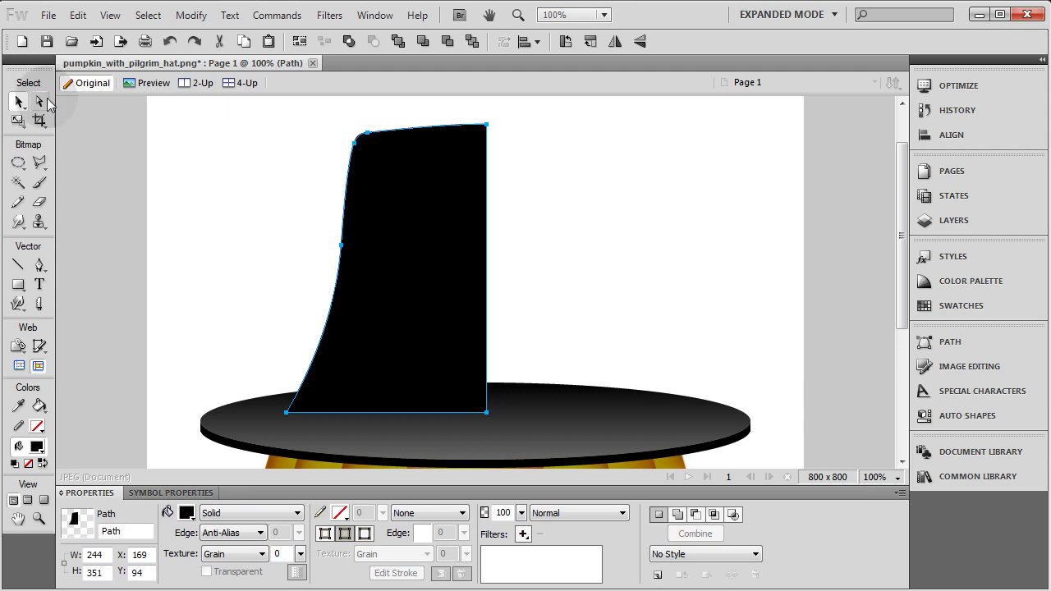
{"action": "left_click", "coordinate": [487, 125]}
{"action": "key", "text": "Down"}
{"action": "key", "text": "Down"}
{"action": "left_click", "coordinate": [530, 136]}
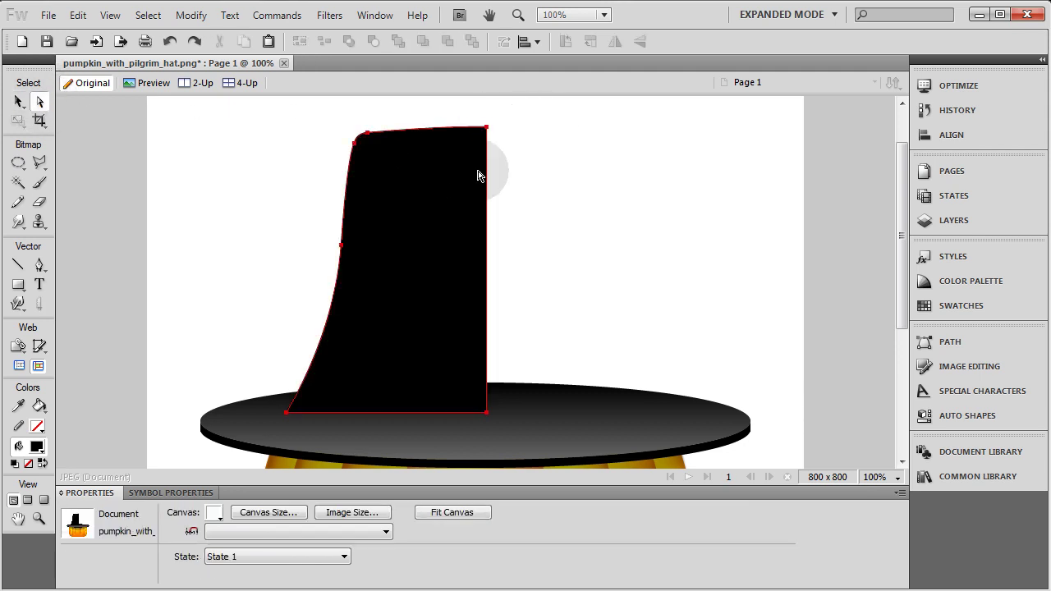
{"action": "left_click", "coordinate": [448, 188]}
Step: Duplicate the crown half, flip it horizontally and line it up as the right half
{"action": "left_click", "coordinate": [18, 102]}
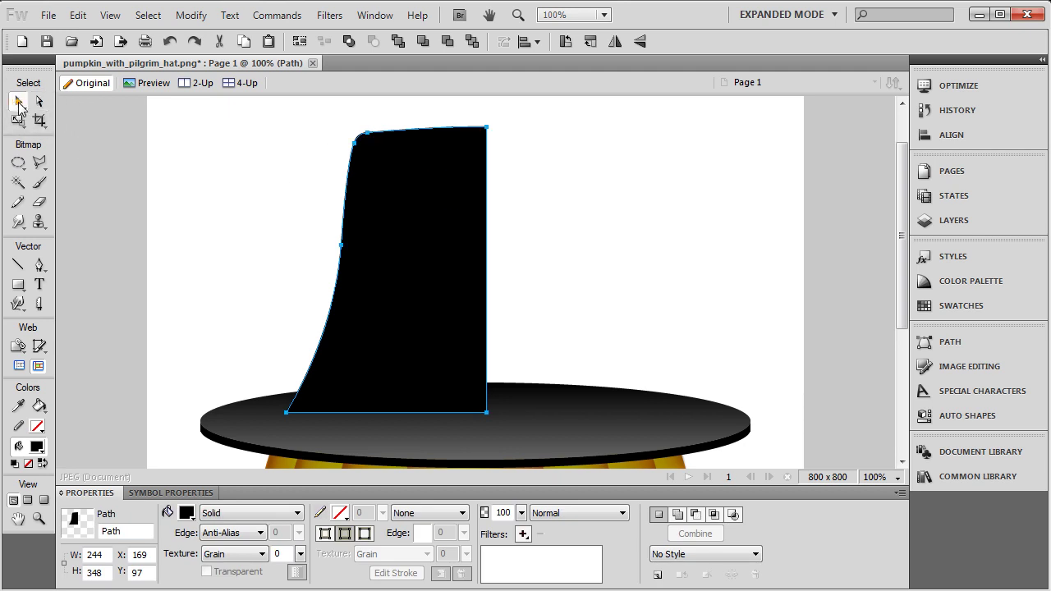
{"action": "left_click", "coordinate": [202, 197]}
{"action": "left_click", "coordinate": [381, 175]}
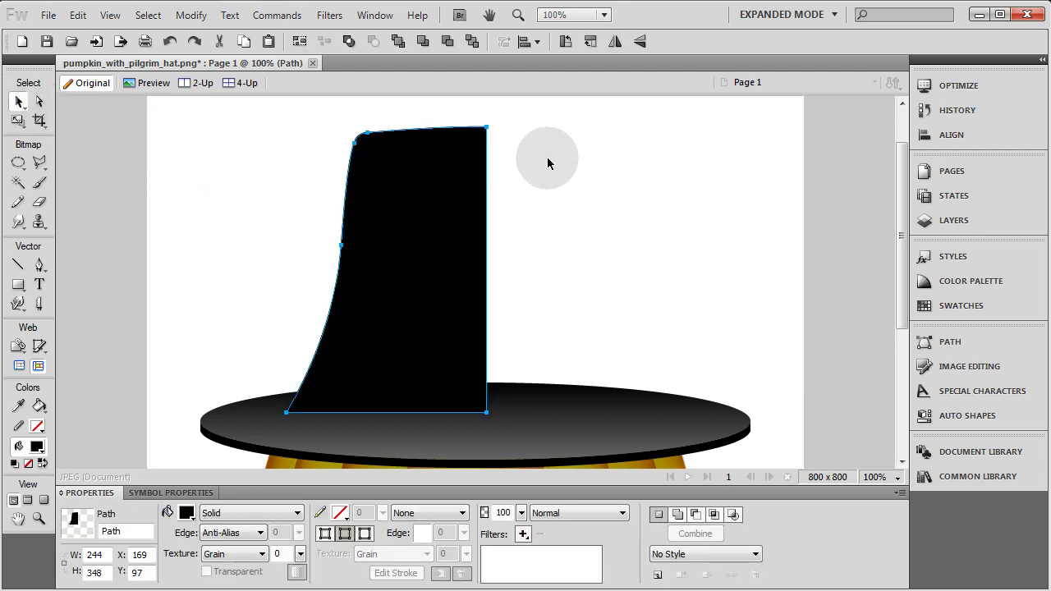
{"action": "left_click_drag", "start_coordinate": [436, 171], "coordinate": [525, 149]}
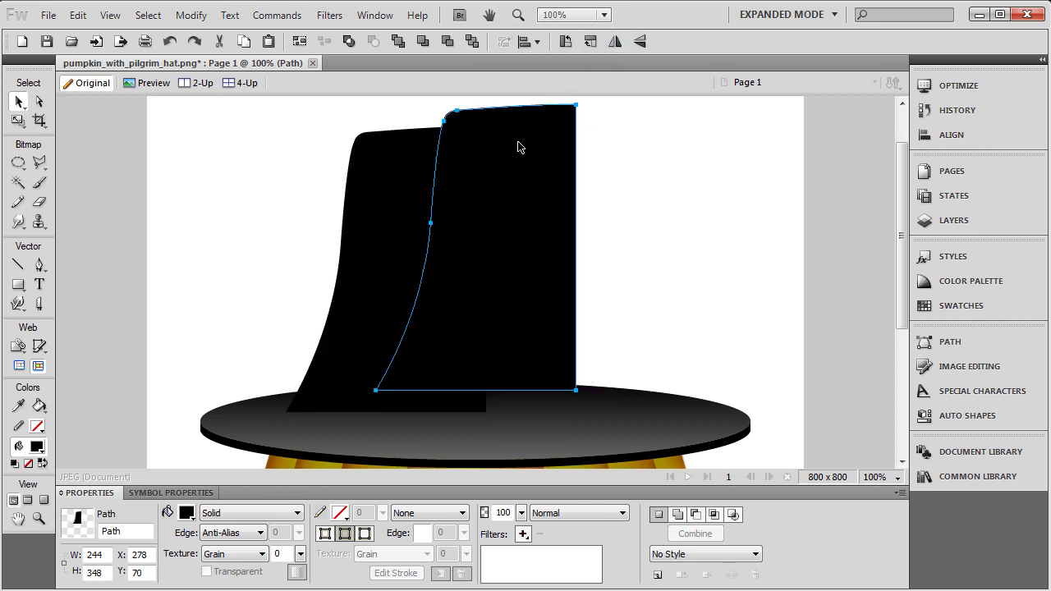
{"action": "left_click", "coordinate": [615, 42]}
{"action": "left_click_drag", "start_coordinate": [456, 164], "coordinate": [553, 187]}
Step: Select both crown halves and Union them with Modify > Combine Paths
{"action": "left_click", "coordinate": [662, 188]}
{"action": "left_click", "coordinate": [596, 194]}
{"action": "left_click", "coordinate": [698, 192]}
{"action": "left_click", "coordinate": [682, 125]}
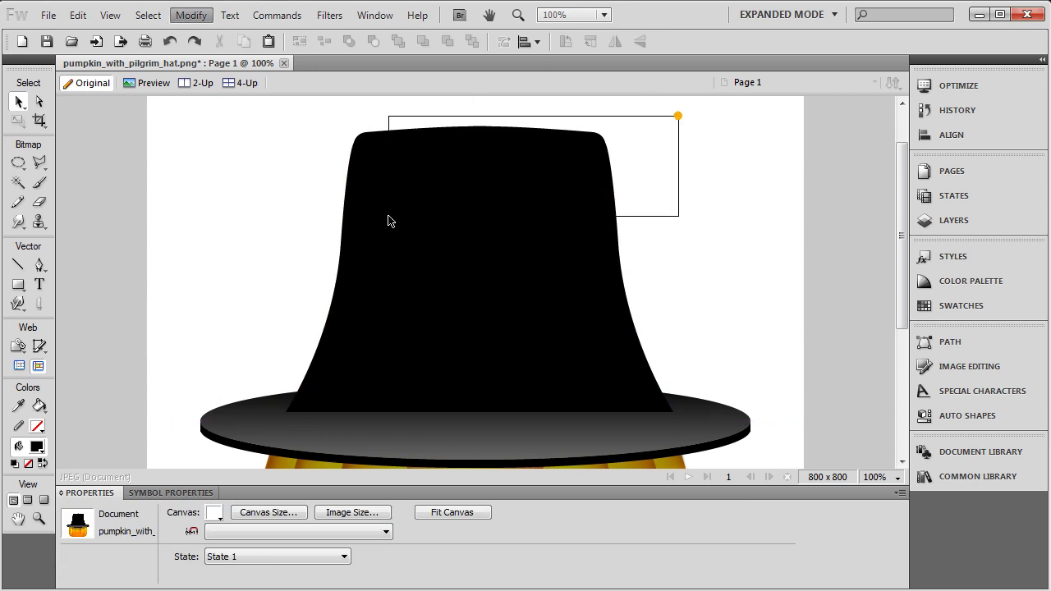
{"action": "left_click_drag", "start_coordinate": [434, 207], "coordinate": [255, 220]}
{"action": "left_click", "coordinate": [198, 19]}
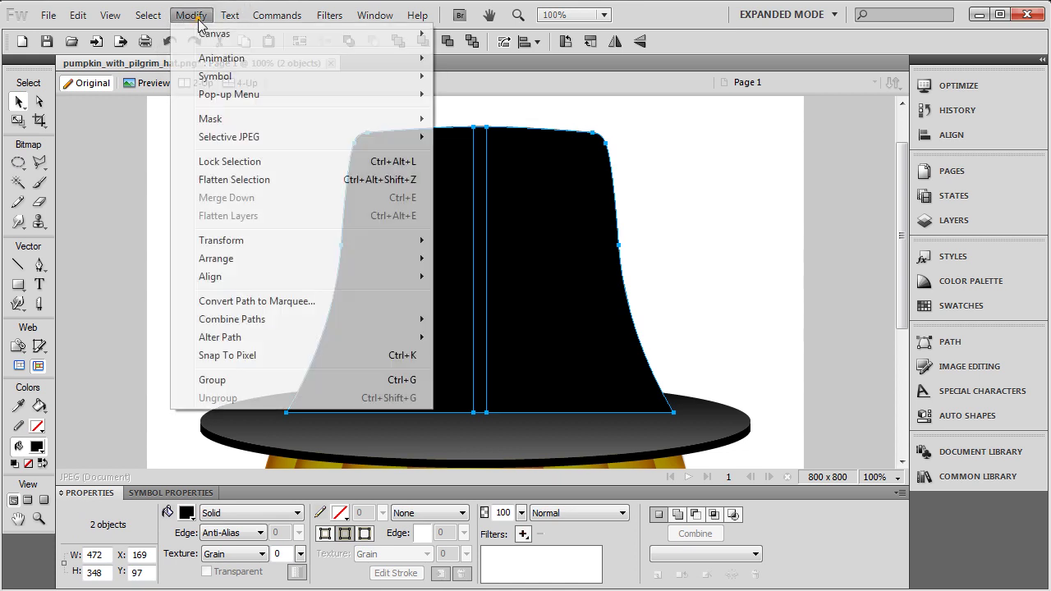
{"action": "mouse_move", "coordinate": [271, 320]}
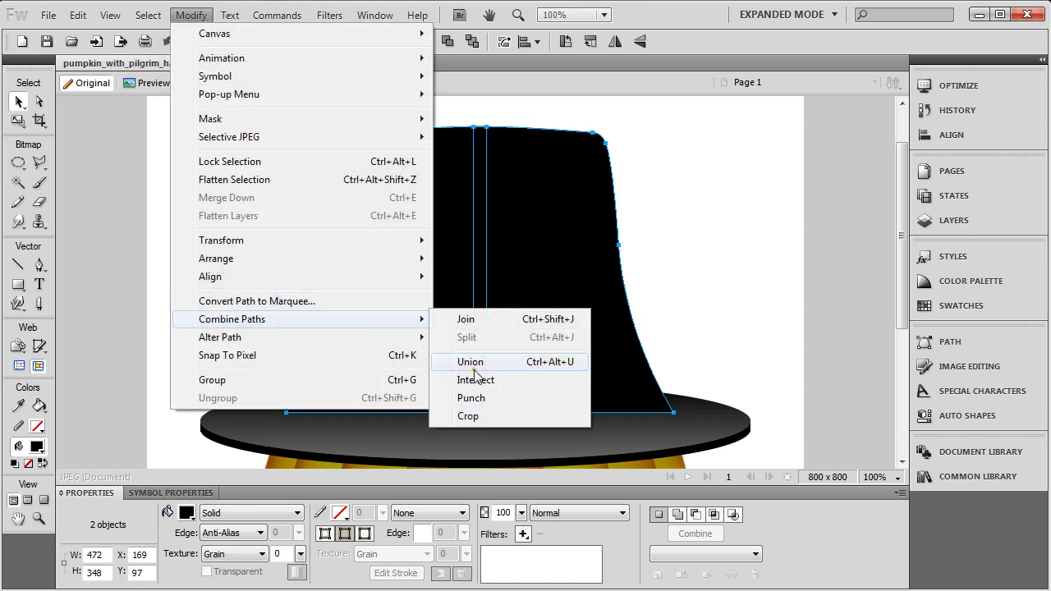
{"action": "left_click", "coordinate": [472, 363]}
Step: Move the merged 481 x 348 crown onto the brim at X 160, Y 108, nudging it down 12 px
{"action": "left_click", "coordinate": [400, 200]}
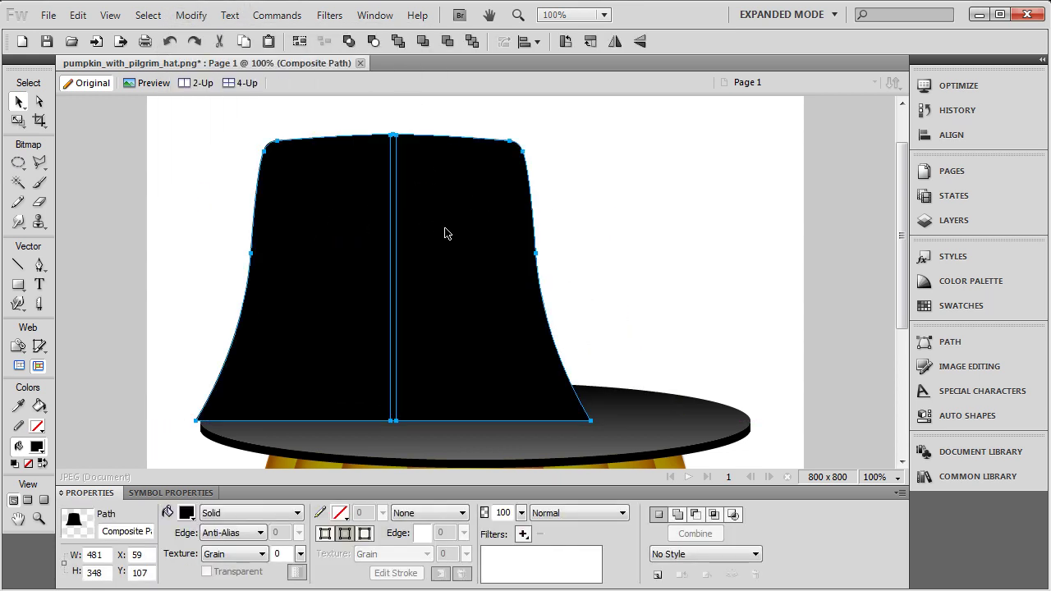
{"action": "left_click_drag", "start_coordinate": [444, 234], "coordinate": [446, 224]}
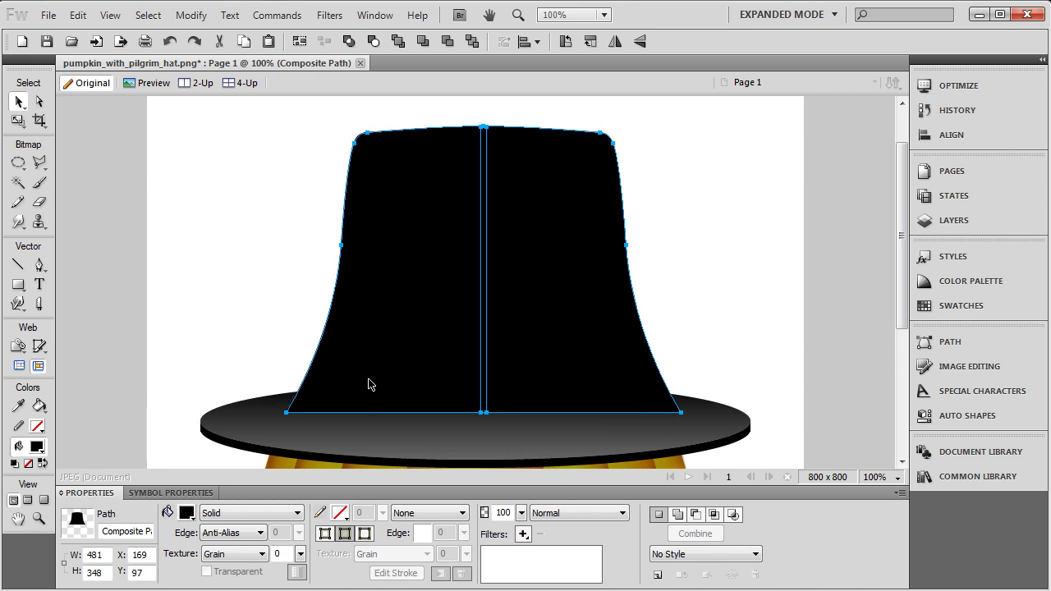
{"action": "scroll", "coordinate": [368, 384], "scroll_direction": "down", "scroll_amount": 3}
{"action": "mouse_move", "coordinate": [401, 280]}
{"action": "left_mouse_down"}
{"action": "mouse_move", "coordinate": [383, 283]}
{"action": "mouse_move", "coordinate": [396, 283]}
{"action": "left_mouse_up"}
{"action": "key", "text": "Down"}
{"action": "key", "text": "Down"}
{"action": "key", "text": "Down"}
{"action": "key", "text": "Down"}
{"action": "key", "text": "Down"}
{"action": "key", "text": "Down"}
{"action": "key", "text": "Down"}
{"action": "key", "text": "Down"}
{"action": "key", "text": "Down"}
{"action": "key", "text": "Down"}
{"action": "key", "text": "Down"}
{"action": "key", "text": "Down"}
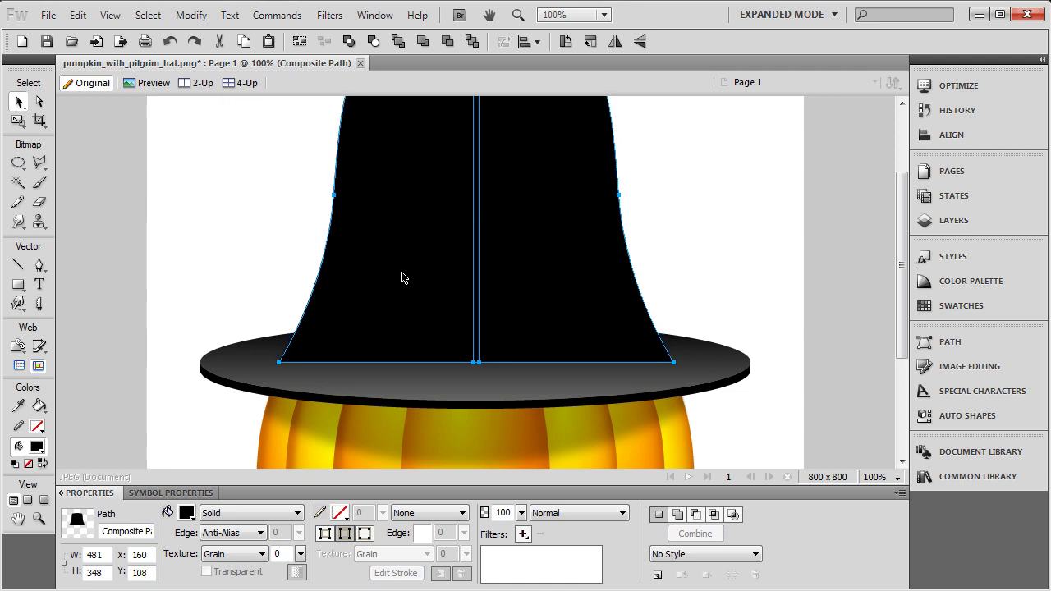
{"action": "left_click_drag", "start_coordinate": [216, 235], "coordinate": [251, 237]}
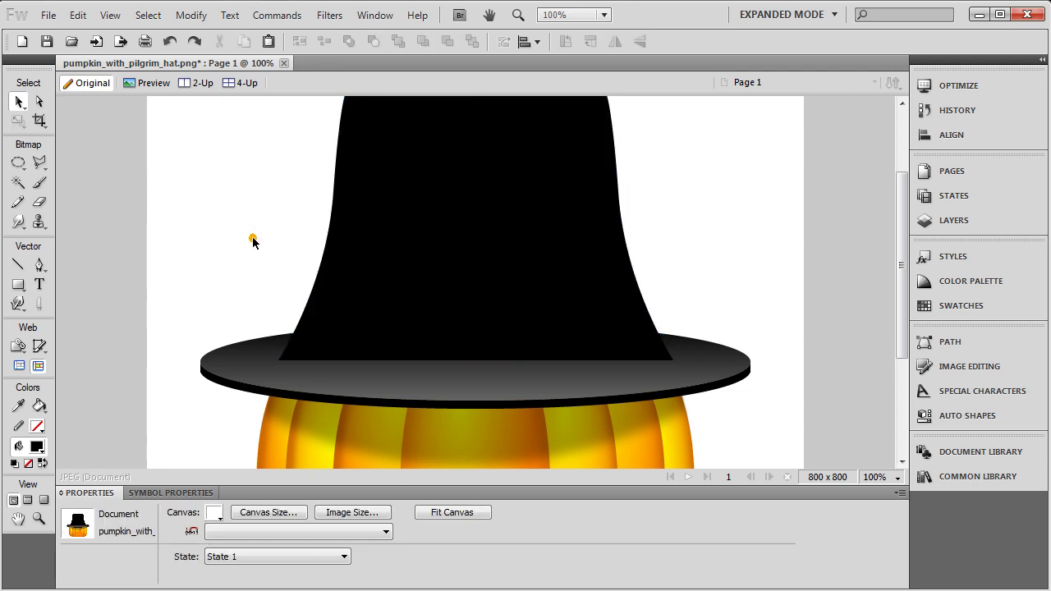
{"action": "scroll", "coordinate": [251, 237], "scroll_direction": "up", "scroll_amount": 2}
{"action": "left_click", "coordinate": [451, 249]}
Step: Give the crown a Bars gradient fill and pick dark colours for both gradient ends
{"action": "left_click", "coordinate": [271, 513]}
{"action": "mouse_move", "coordinate": [272, 453]}
{"action": "left_click", "coordinate": [367, 577]}
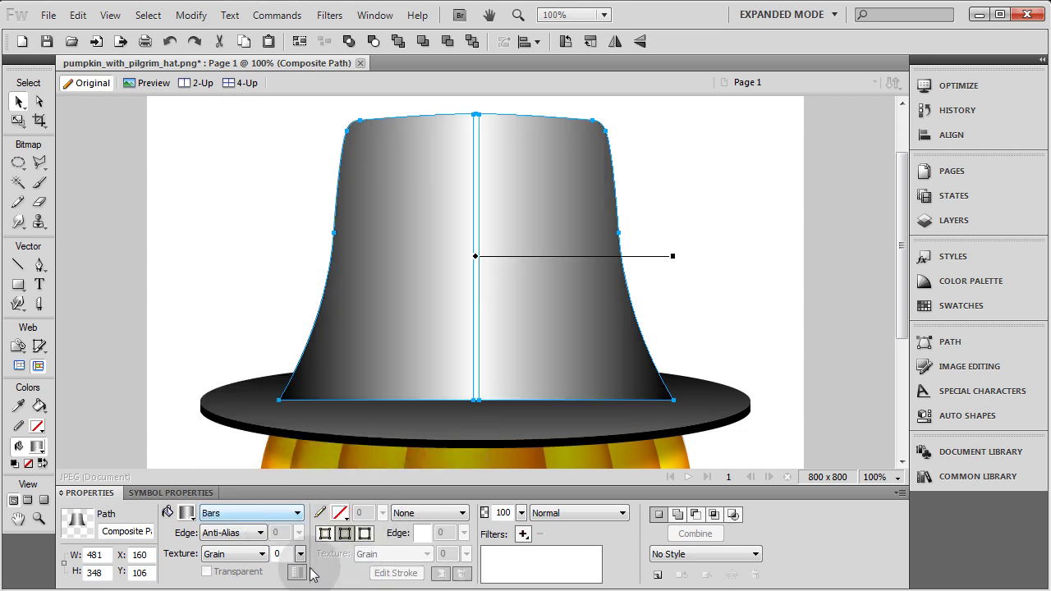
{"action": "left_click", "coordinate": [187, 512]}
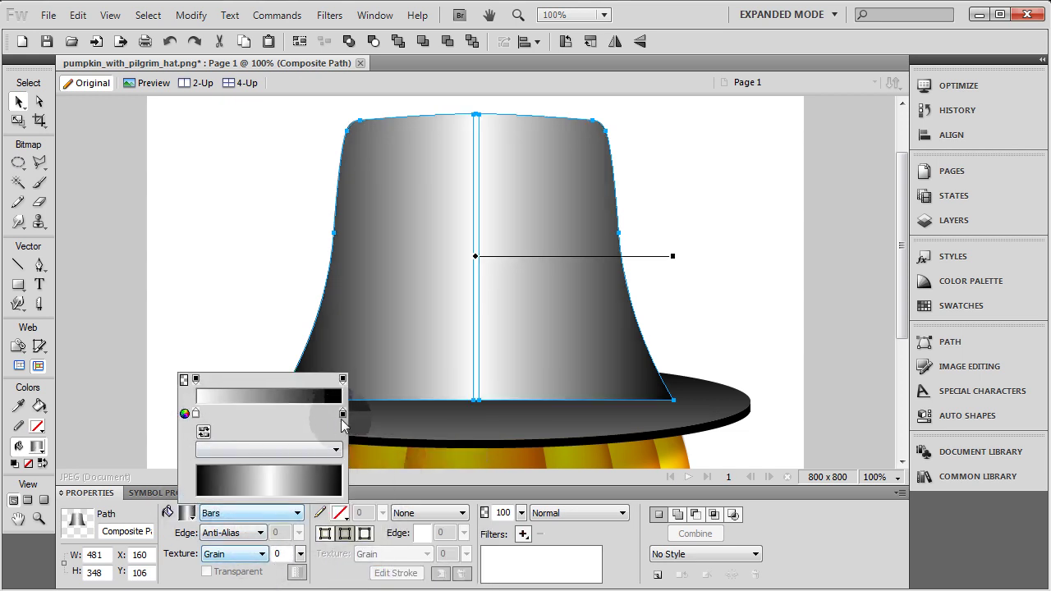
{"action": "left_click", "coordinate": [343, 414]}
{"action": "left_click", "coordinate": [349, 361]}
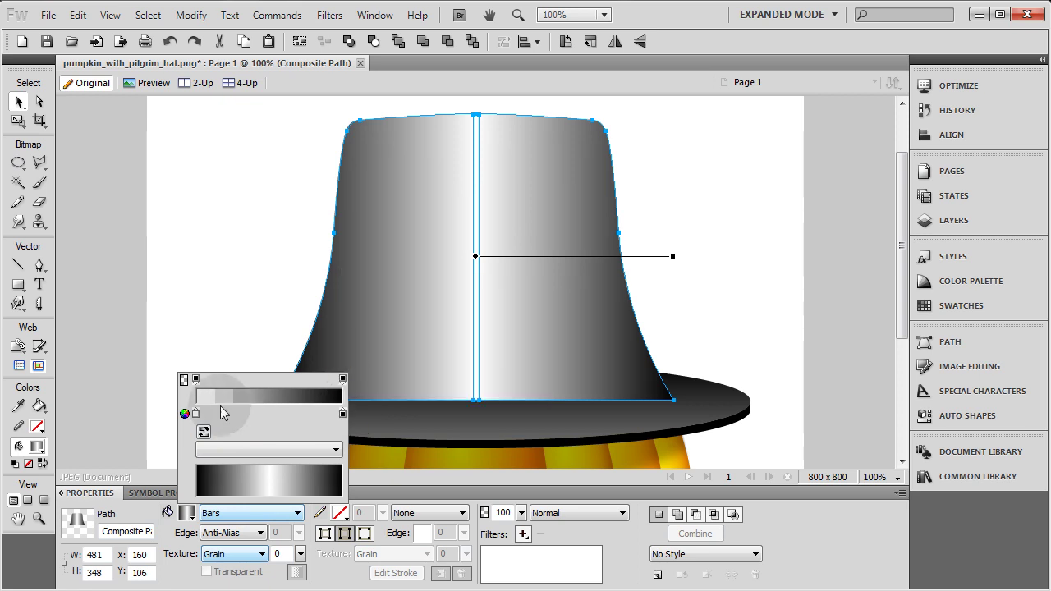
{"action": "left_click", "coordinate": [197, 414]}
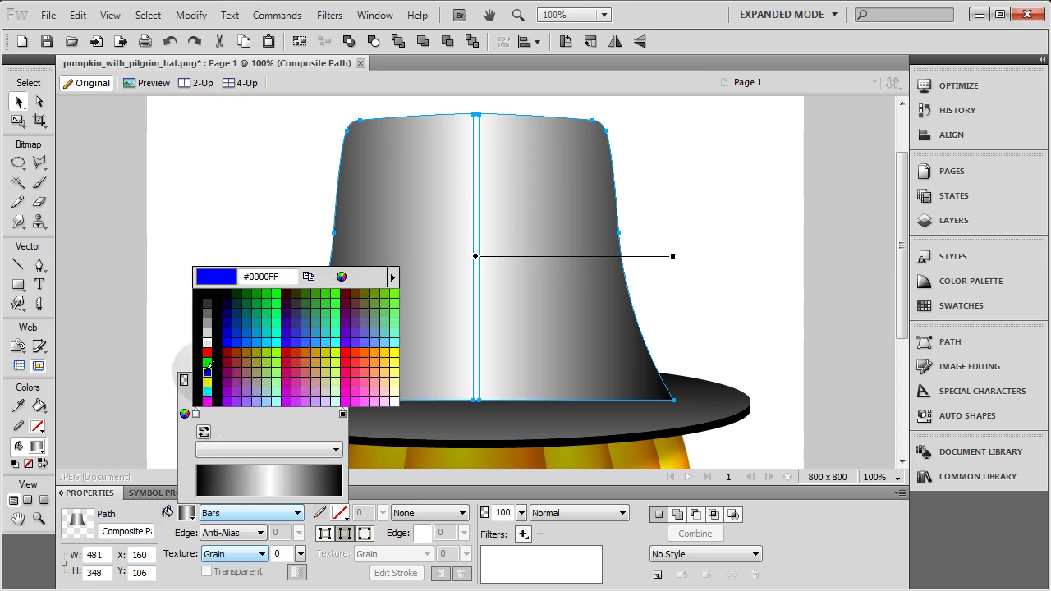
{"action": "left_click", "coordinate": [208, 303]}
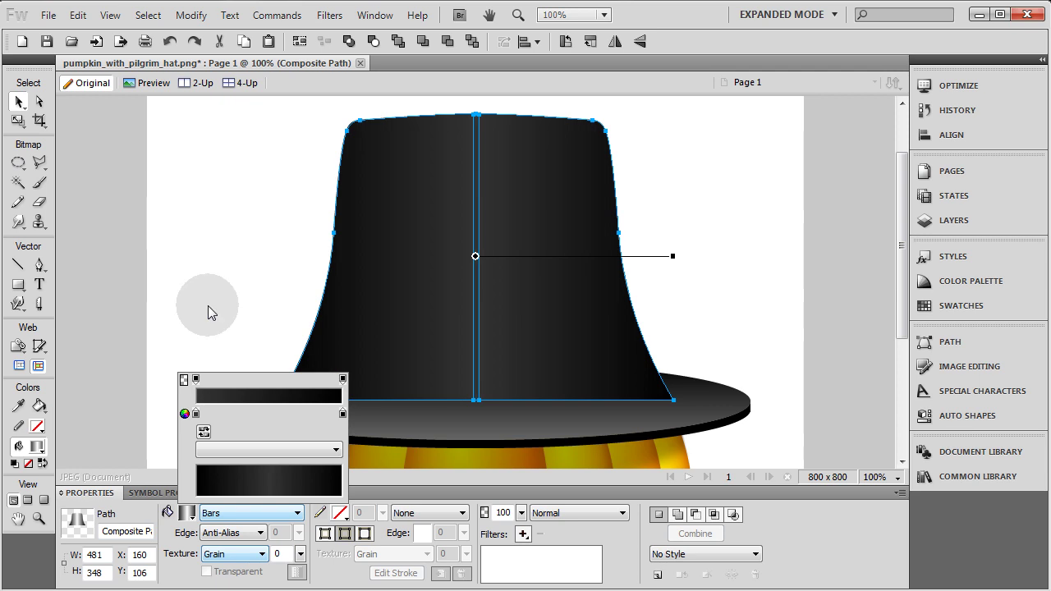
{"action": "left_click", "coordinate": [208, 305]}
Step: Set the gradient's left stop to a dark grey with Lum 60 in the Color dialog
{"action": "left_click", "coordinate": [211, 277]}
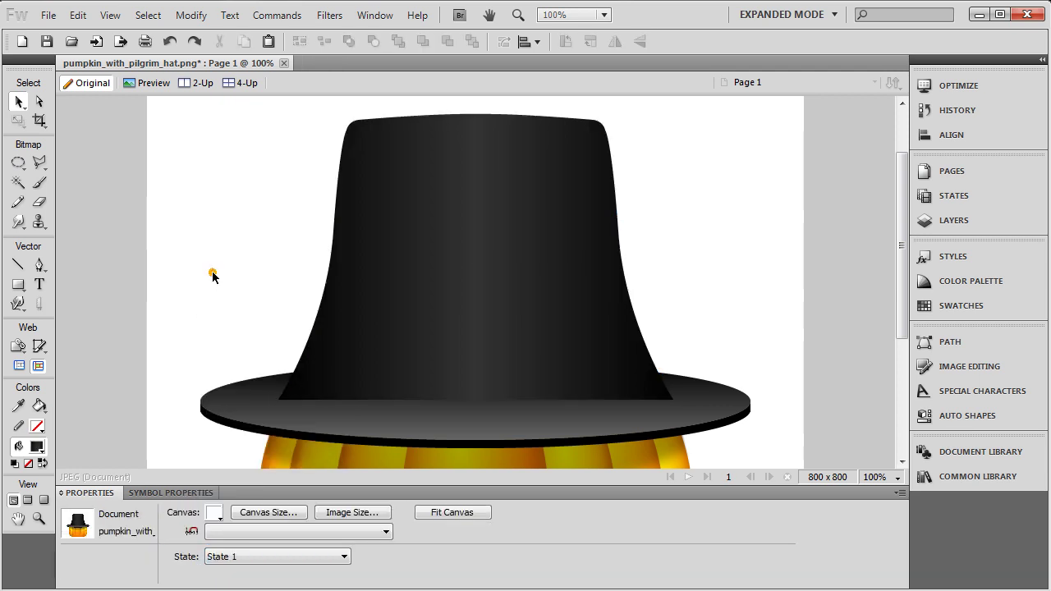
{"action": "left_click", "coordinate": [406, 230]}
{"action": "left_click", "coordinate": [187, 512]}
{"action": "left_click", "coordinate": [195, 413]}
{"action": "left_click", "coordinate": [384, 274]}
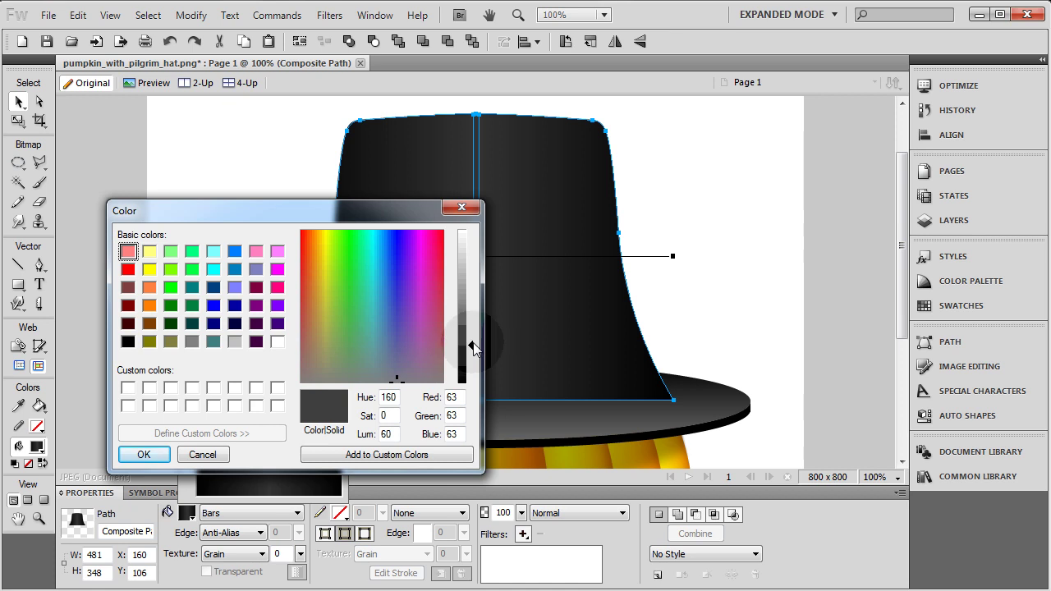
{"action": "left_click", "coordinate": [474, 349]}
{"action": "left_click", "coordinate": [143, 454]}
{"action": "left_click", "coordinate": [160, 207]}
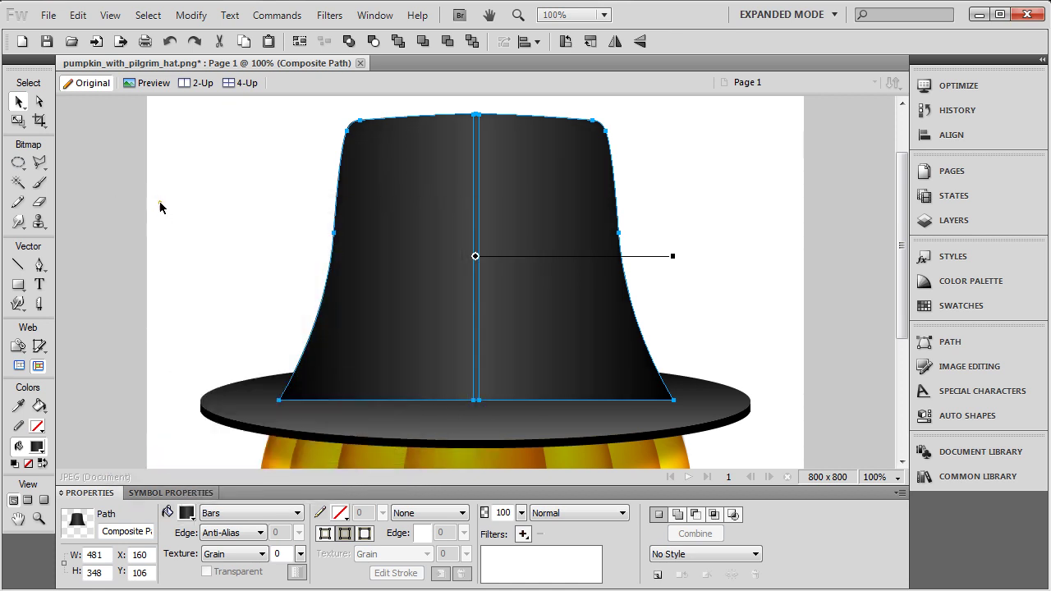
{"action": "left_click", "coordinate": [176, 216]}
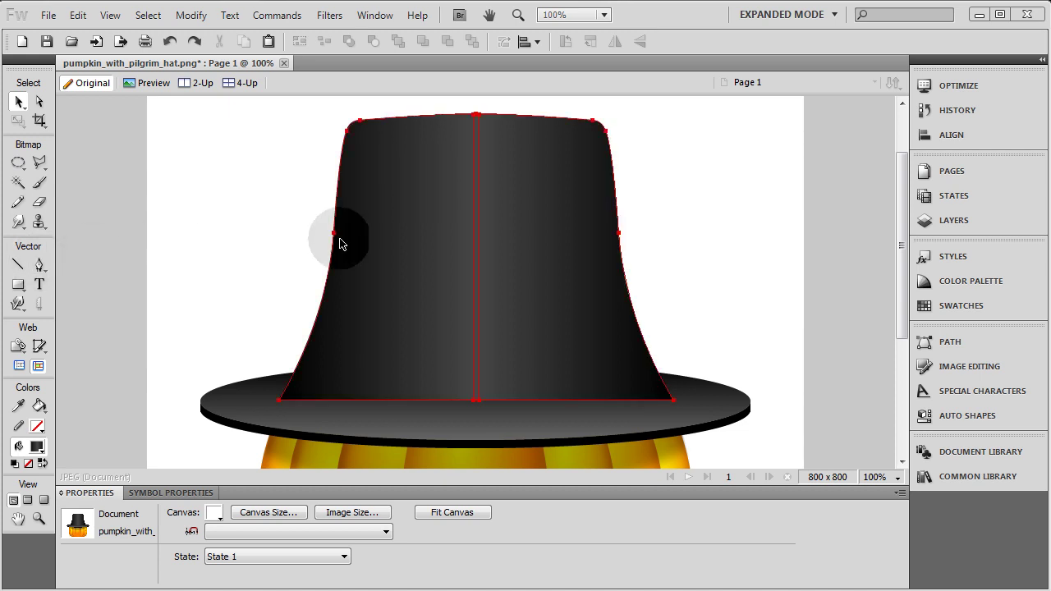
Step: Pen-draw the band's left half from crown centre, down the left edge, along the brim, and close it
{"action": "left_click", "coordinate": [37, 264]}
{"action": "left_click_drag", "start_coordinate": [477, 301], "coordinate": [333, 303]}
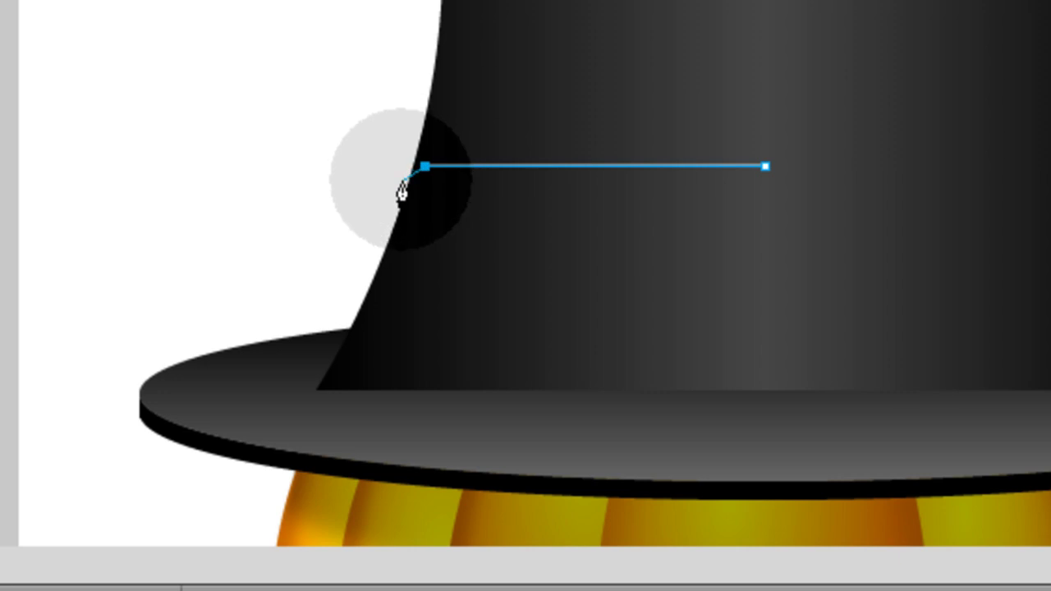
{"action": "left_click", "coordinate": [399, 194]}
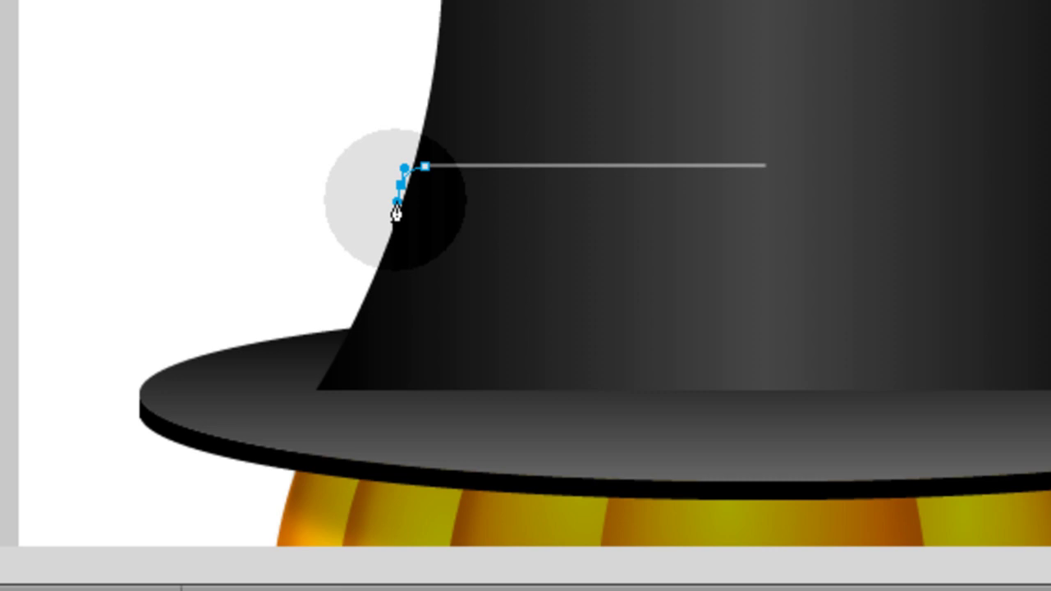
{"action": "left_click_drag", "start_coordinate": [395, 214], "coordinate": [313, 400]}
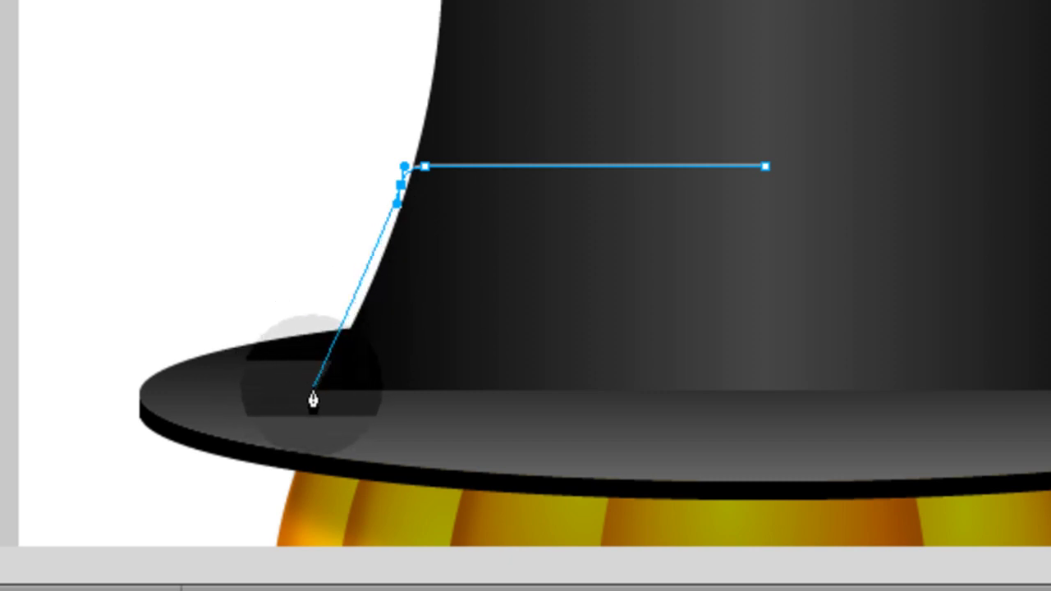
{"action": "left_click", "coordinate": [310, 382]}
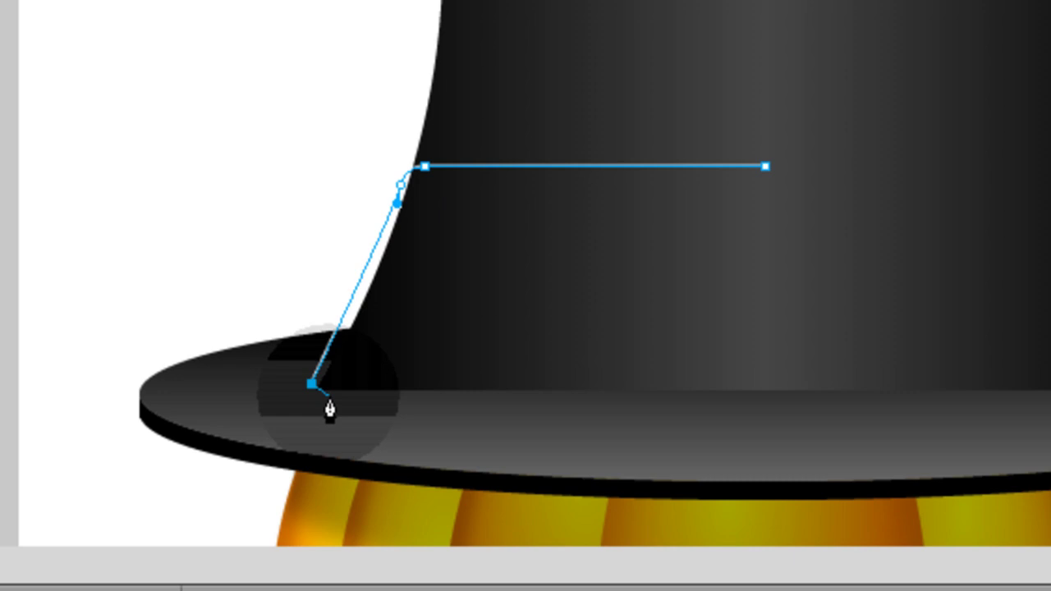
{"action": "left_click_drag", "start_coordinate": [329, 397], "coordinate": [355, 401]}
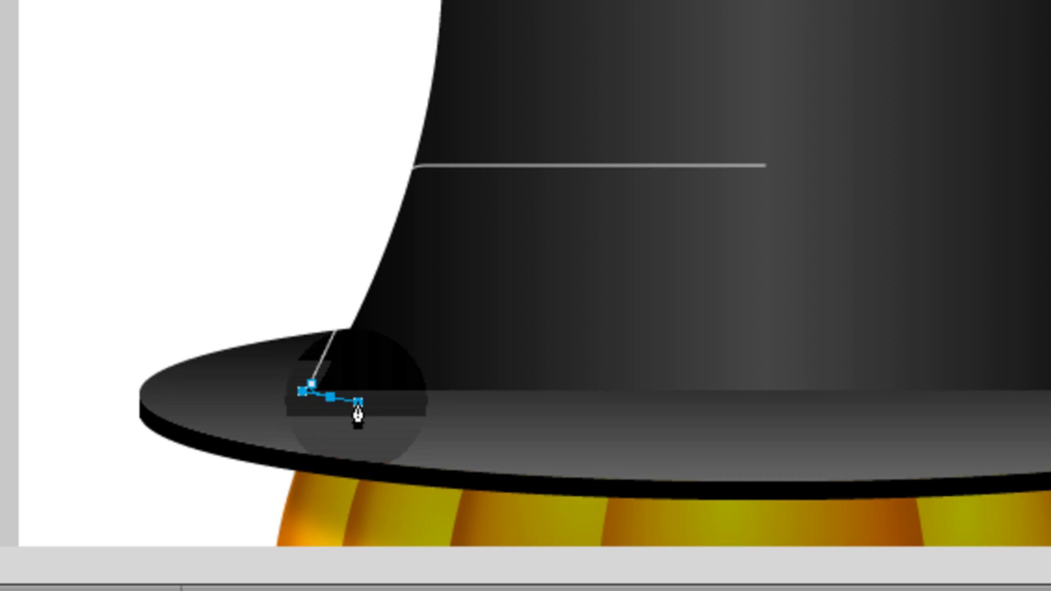
{"action": "mouse_move", "coordinate": [358, 408]}
{"action": "left_mouse_down"}
{"action": "mouse_move", "coordinate": [366, 379]}
{"action": "mouse_move", "coordinate": [354, 430]}
{"action": "mouse_move", "coordinate": [360, 411]}
{"action": "left_mouse_up"}
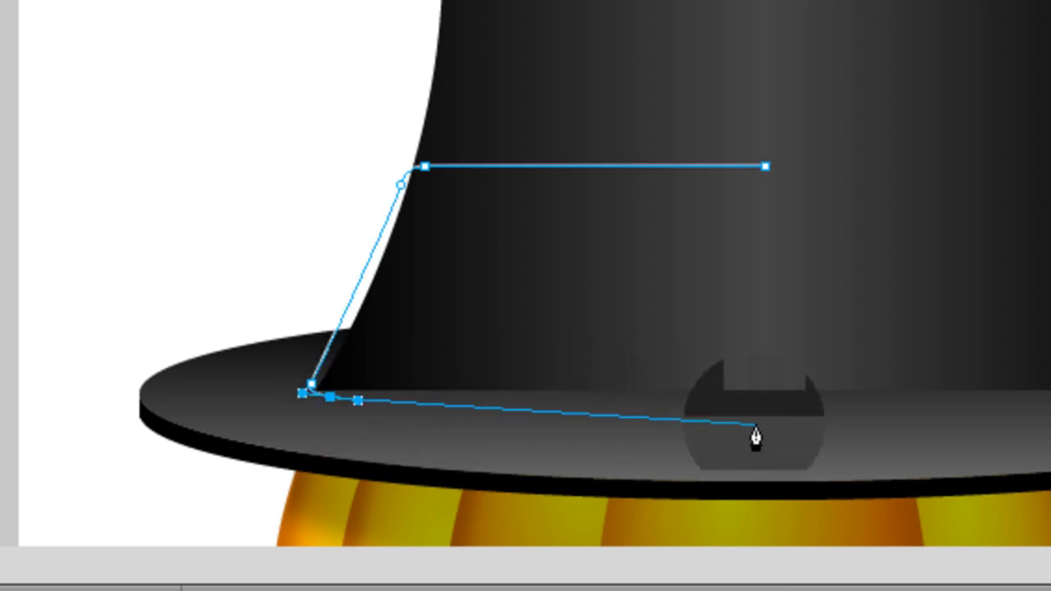
{"action": "left_click_drag", "start_coordinate": [761, 426], "coordinate": [882, 424]}
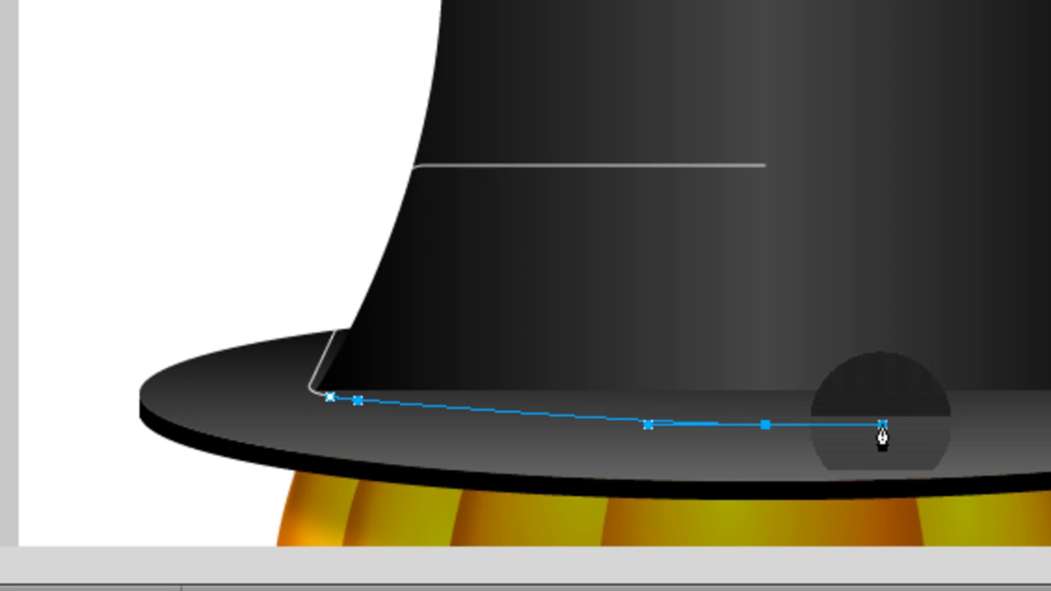
{"action": "left_click_drag", "start_coordinate": [881, 425], "coordinate": [878, 425]}
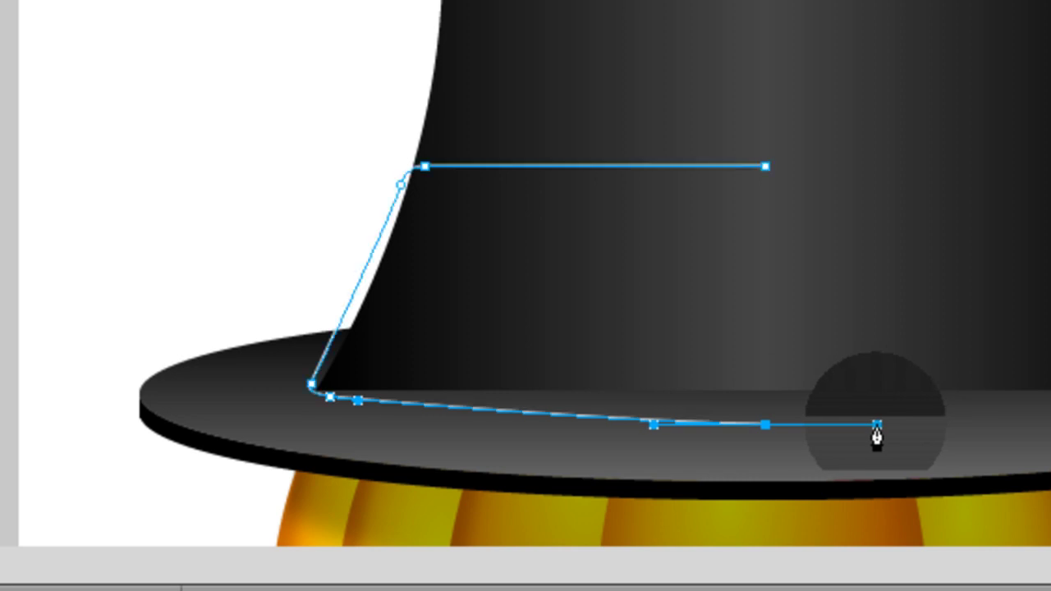
{"action": "left_click", "coordinate": [765, 426]}
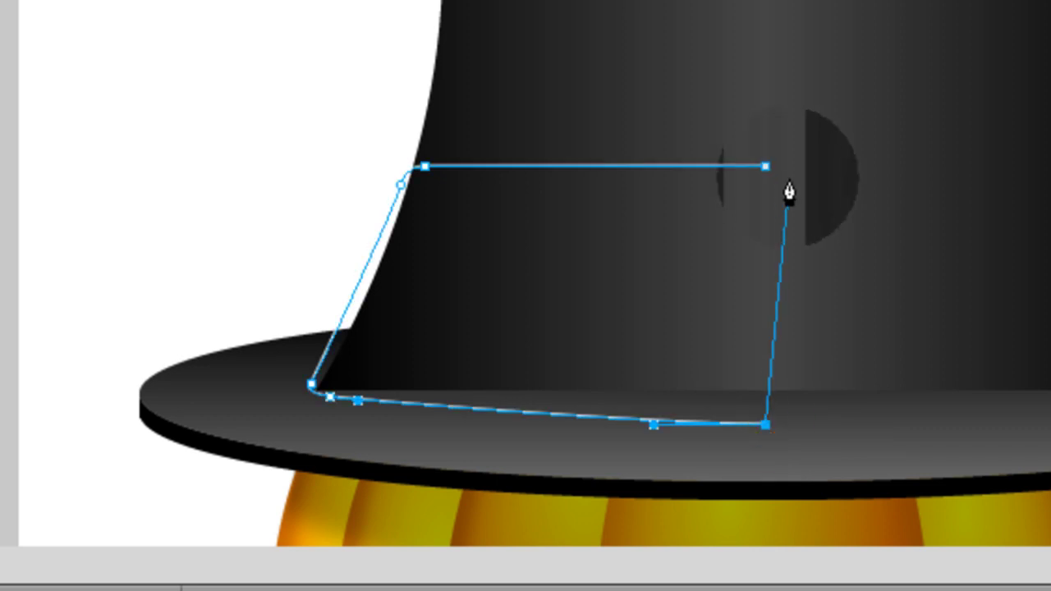
{"action": "left_click", "coordinate": [765, 166]}
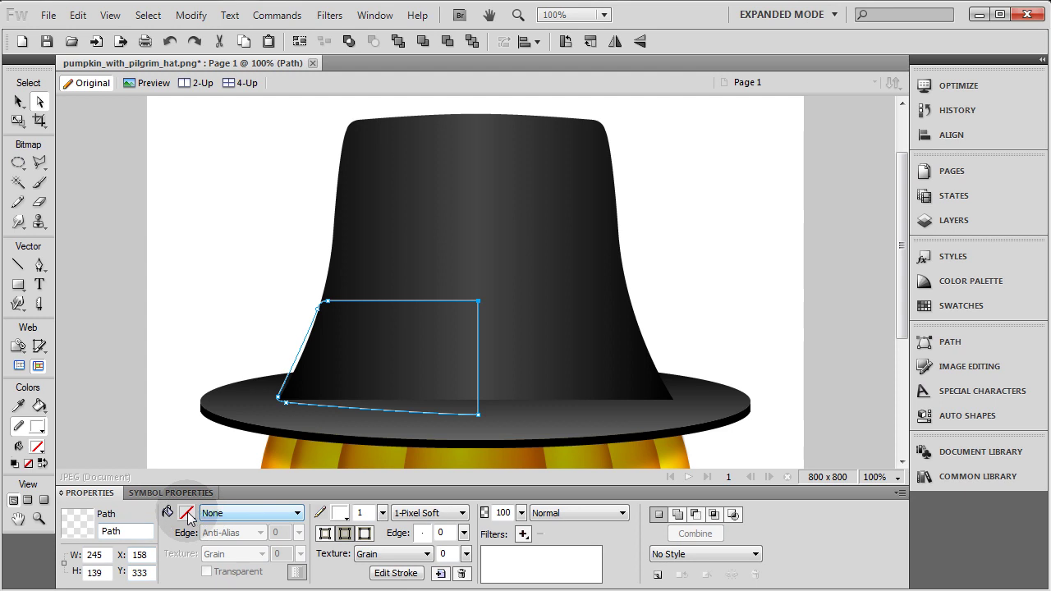
Step: Fill the lower-left band shape solid black with no stroke, then reselect it with the Pointer
{"action": "left_click", "coordinate": [187, 515]}
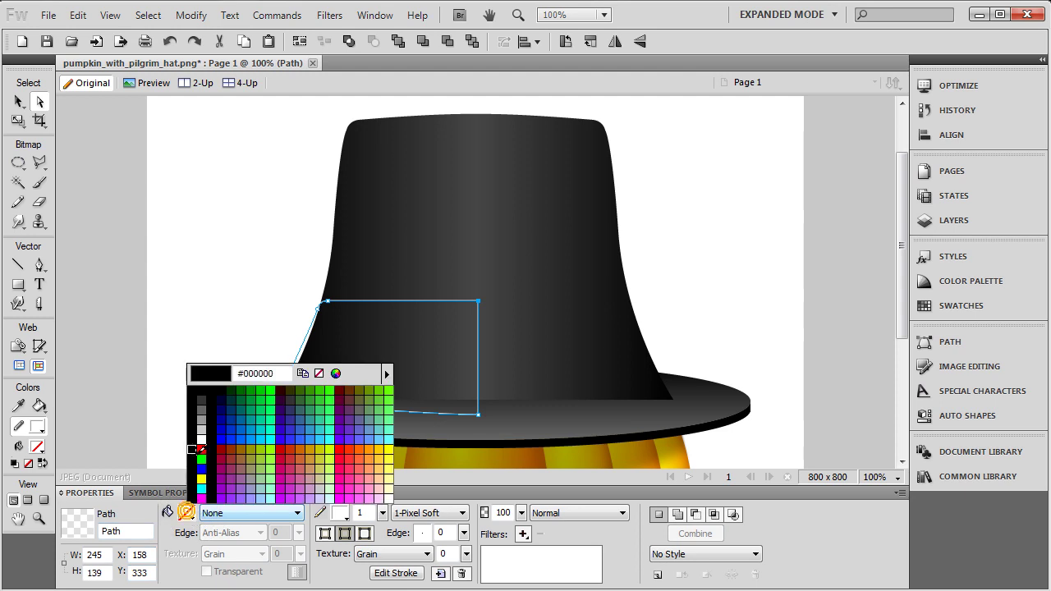
{"action": "left_click", "coordinate": [211, 411]}
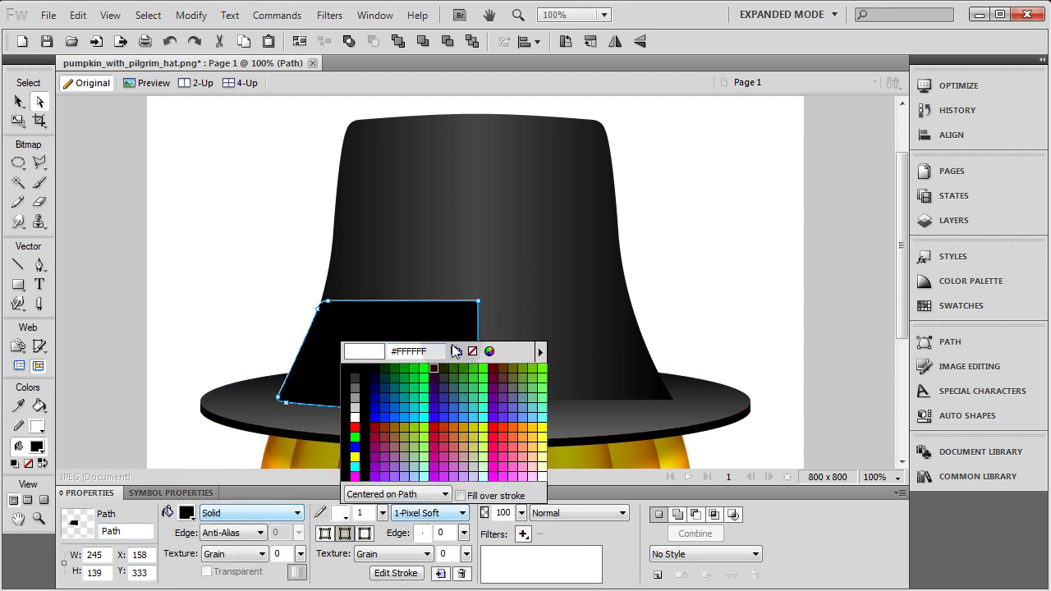
{"action": "left_click", "coordinate": [472, 351]}
{"action": "left_click", "coordinate": [375, 348]}
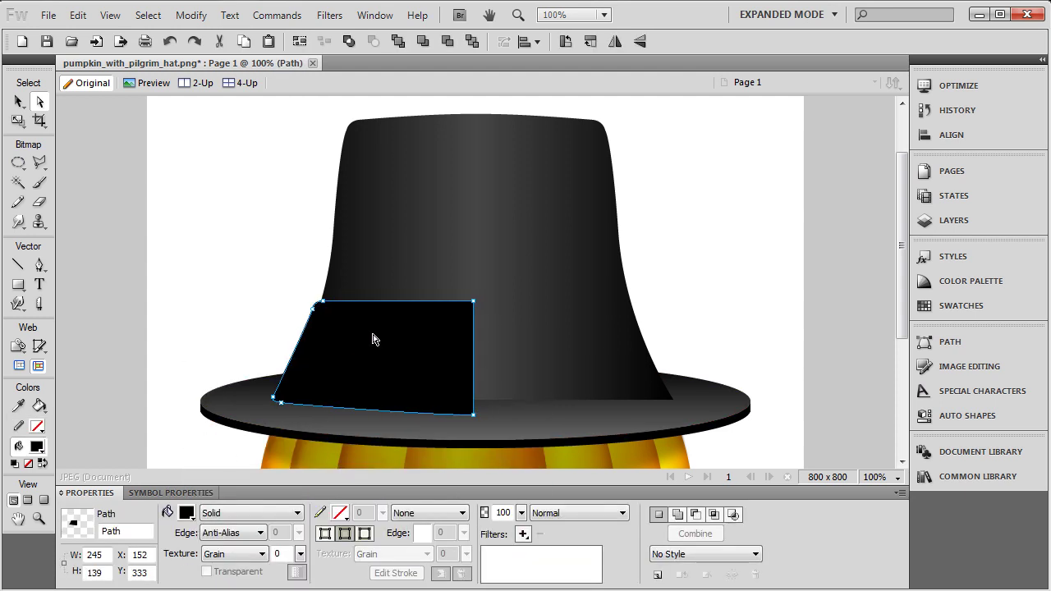
{"action": "left_click", "coordinate": [282, 281]}
{"action": "key", "text": "v"}
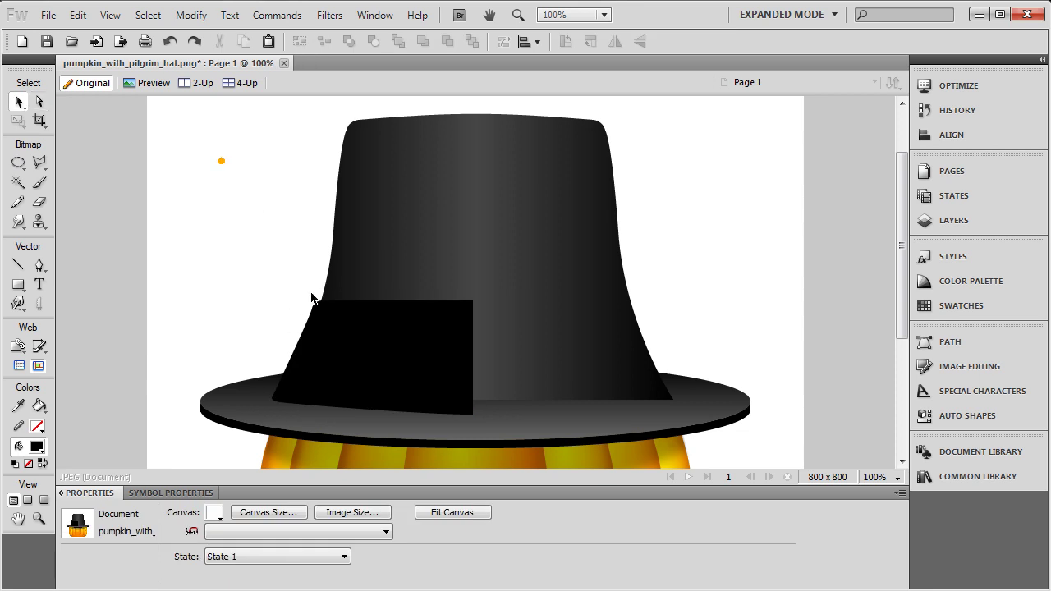
{"action": "left_click", "coordinate": [345, 329]}
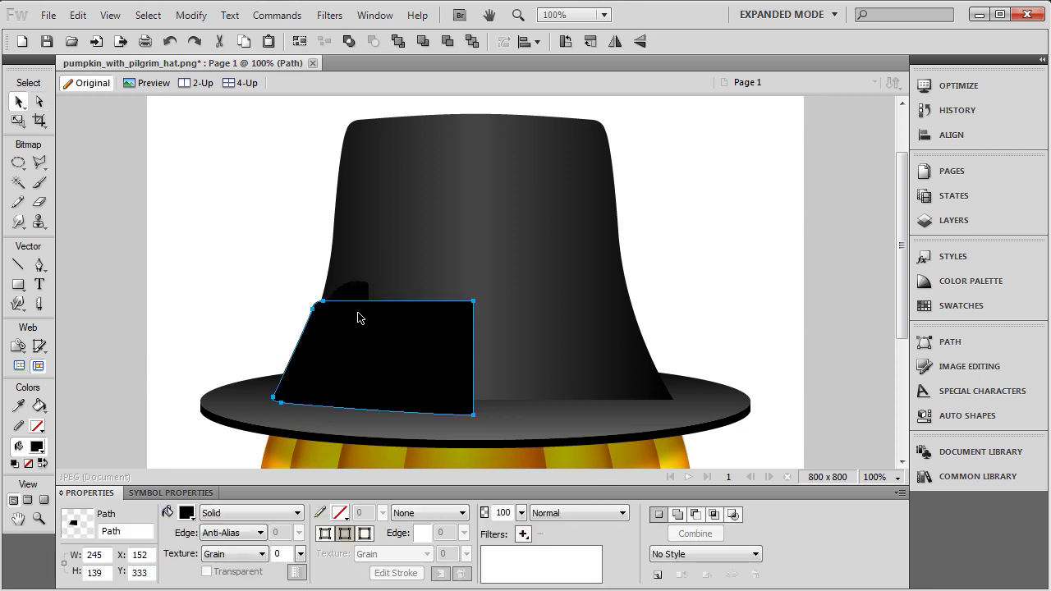
Step: Flip the band half horizontally and position it on the crown's right side
{"action": "left_click", "coordinate": [615, 41]}
{"action": "left_click_drag", "start_coordinate": [415, 339], "coordinate": [615, 279]}
{"action": "left_click_drag", "start_coordinate": [566, 335], "coordinate": [575, 335]}
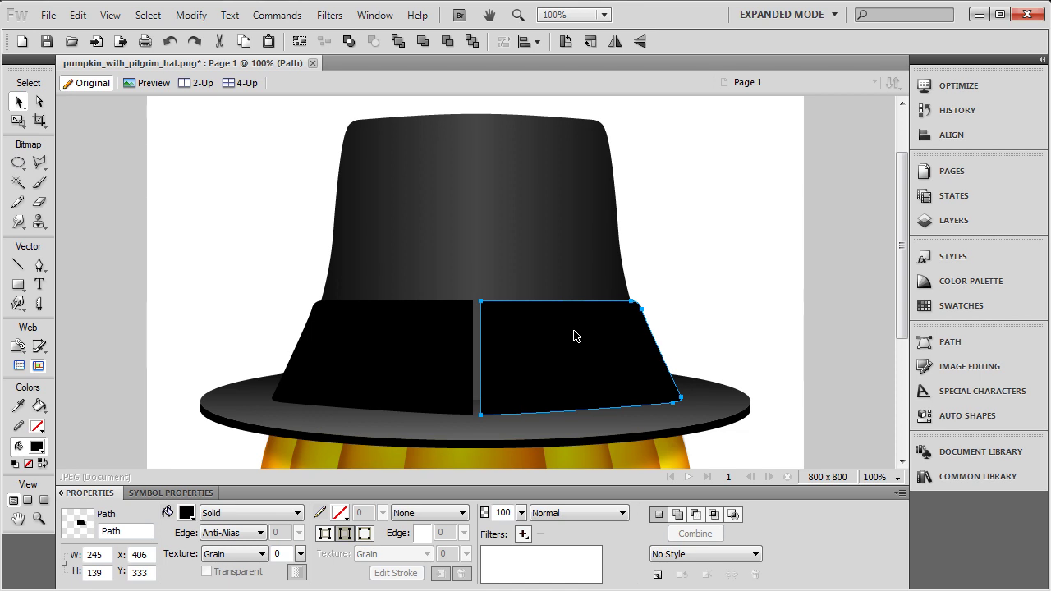
{"action": "key", "text": "Left"}
{"action": "key", "text": "Left"}
{"action": "key", "text": "Left"}
{"action": "key", "text": "Left"}
{"action": "key", "text": "Left"}
{"action": "key", "text": "Left"}
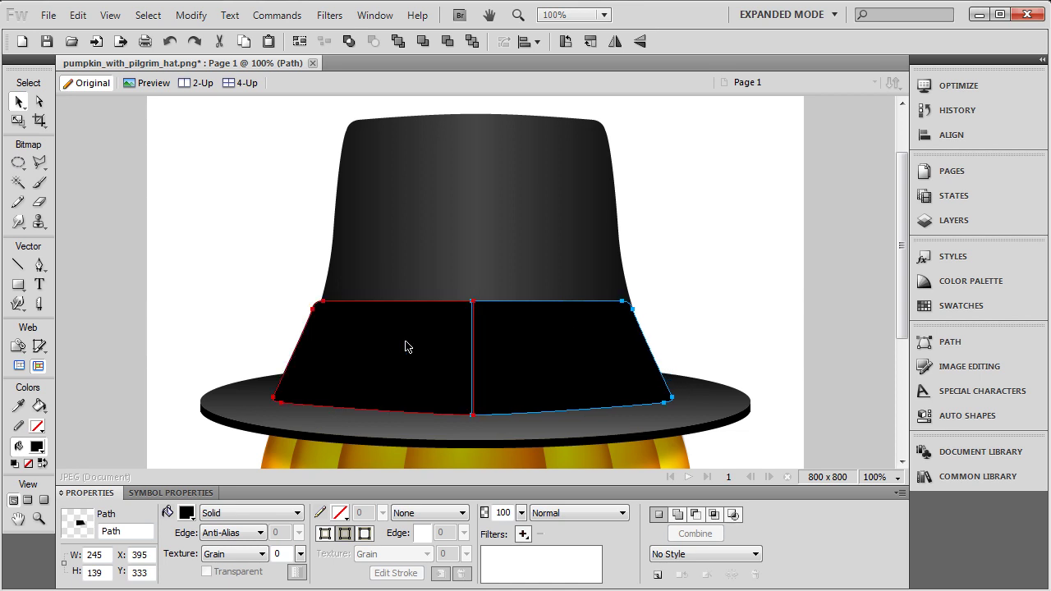
Step: Union both band halves into one 488 x 139 black path with Modify > Combine Paths
{"action": "left_click", "coordinate": [405, 346], "text": "shift"}
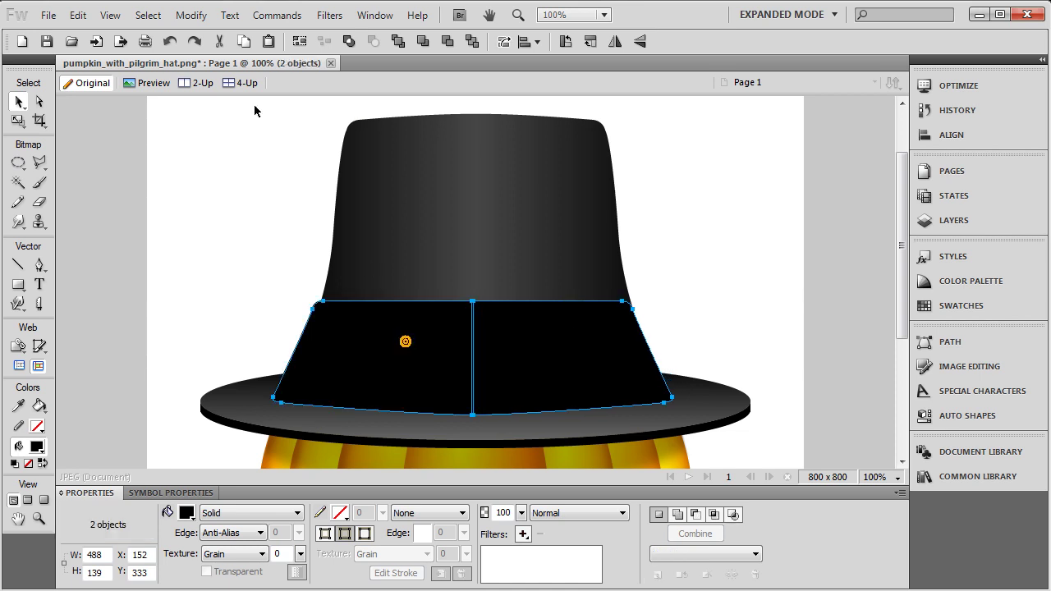
{"action": "left_click", "coordinate": [190, 15]}
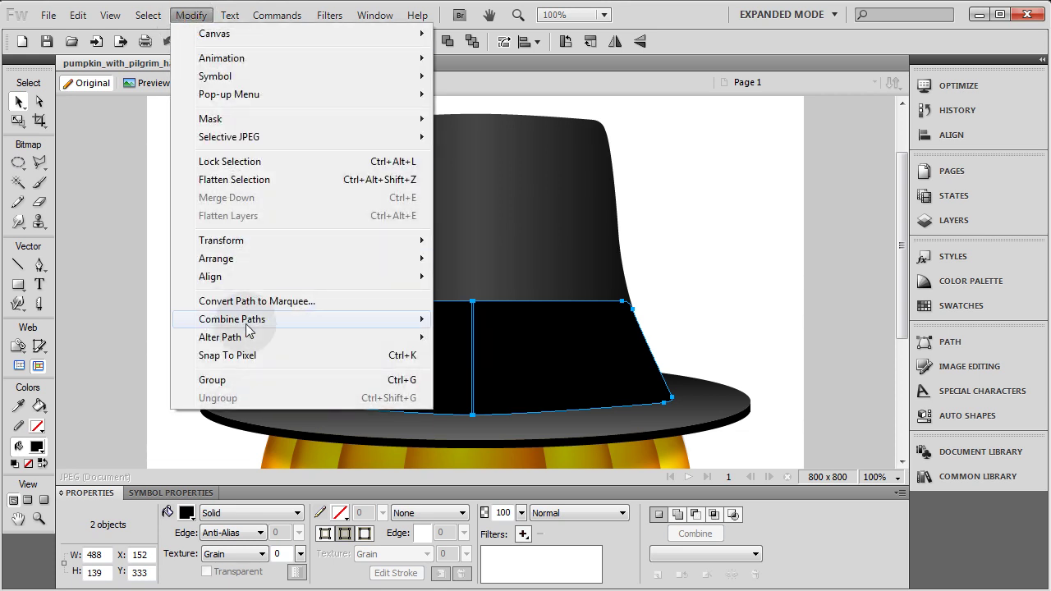
{"action": "mouse_move", "coordinate": [246, 319]}
{"action": "left_click", "coordinate": [468, 362]}
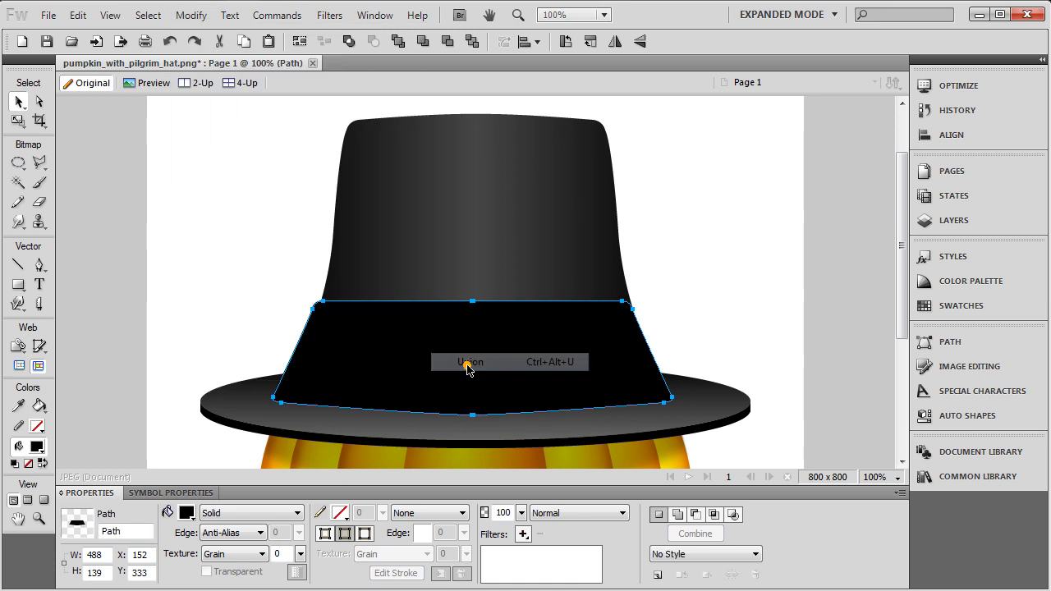
{"action": "left_click", "coordinate": [219, 281]}
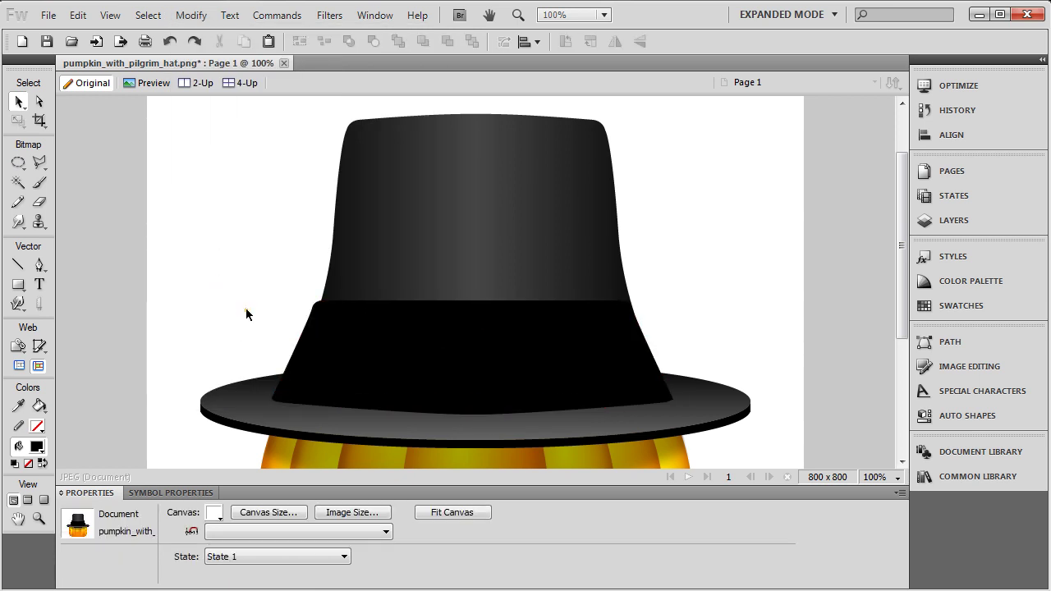
{"action": "left_click", "coordinate": [348, 340]}
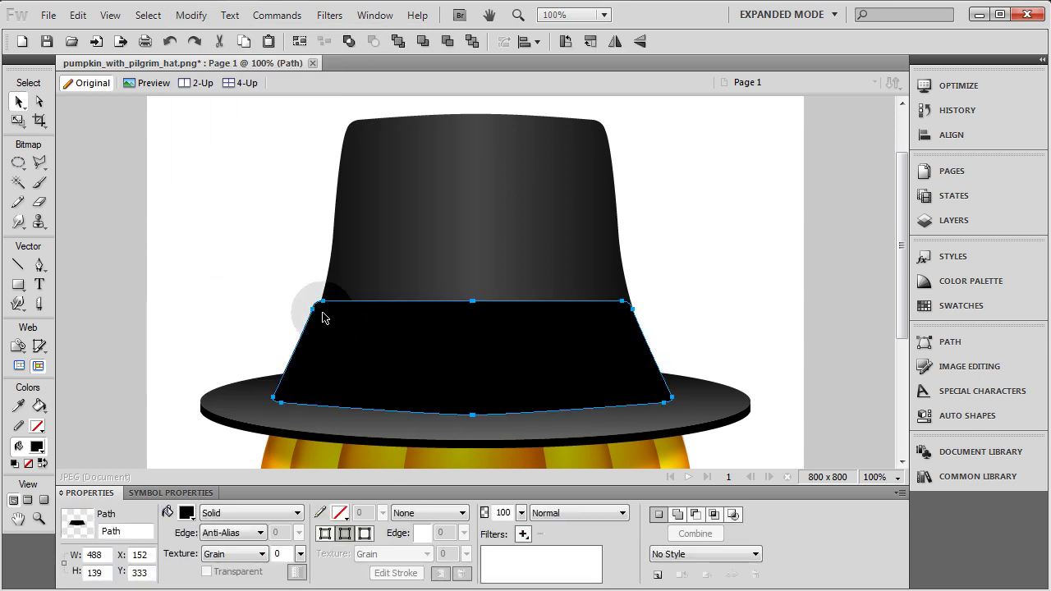
Step: Scale the hat band slightly wider to 496 px
{"action": "left_click", "coordinate": [17, 120]}
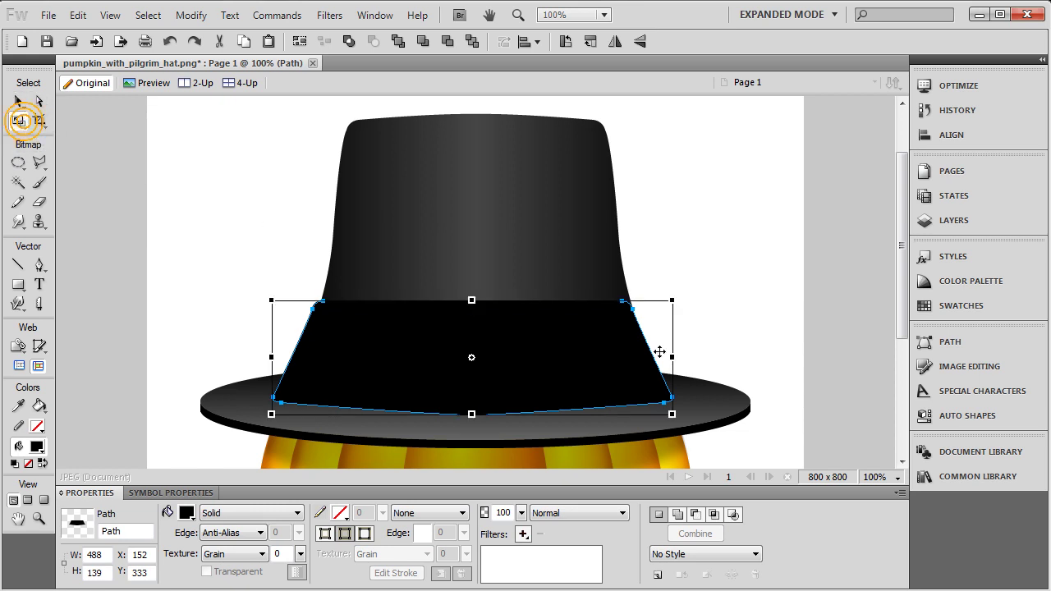
{"action": "left_click_drag", "start_coordinate": [672, 364], "coordinate": [679, 358]}
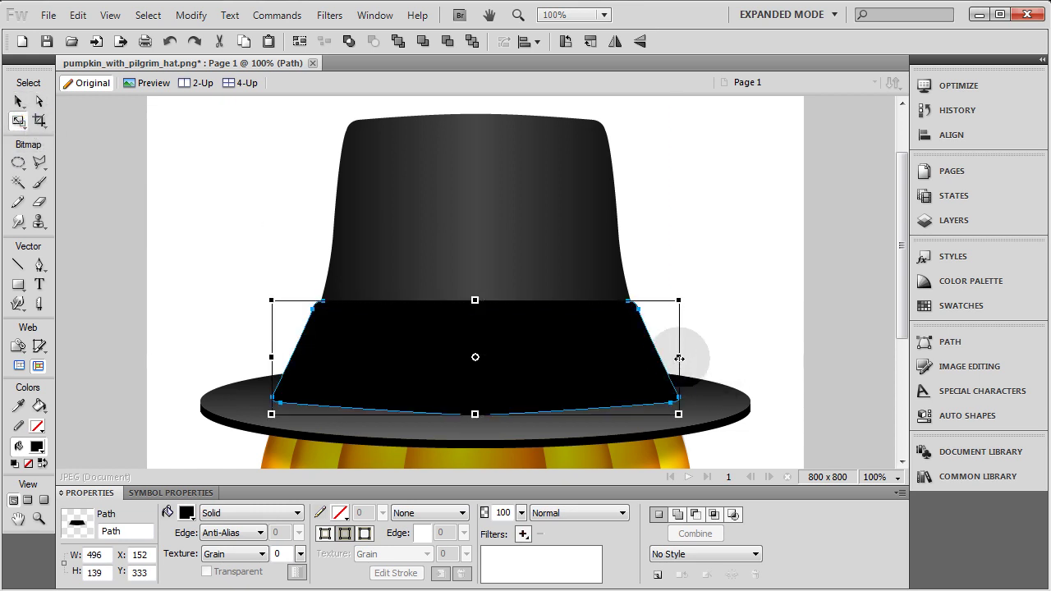
{"action": "left_click", "coordinate": [18, 102]}
{"action": "scroll", "coordinate": [248, 272], "scroll_direction": "down", "scroll_amount": 3}
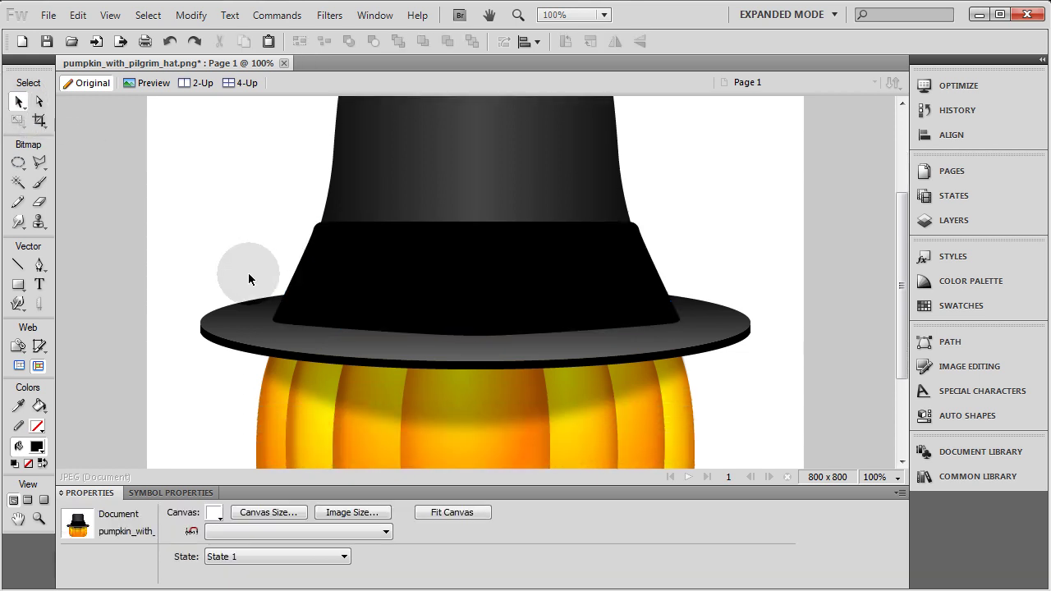
Step: At 400% zoom, nudge the band's bottom-centre point up, then return to 100%
{"action": "left_click", "coordinate": [39, 101]}
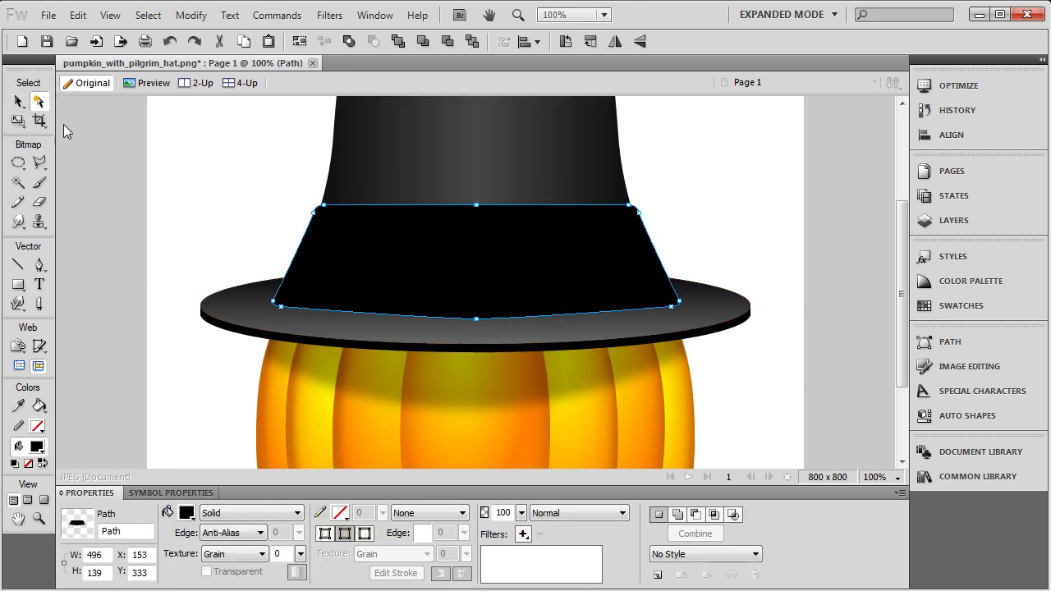
{"action": "left_click", "coordinate": [477, 319]}
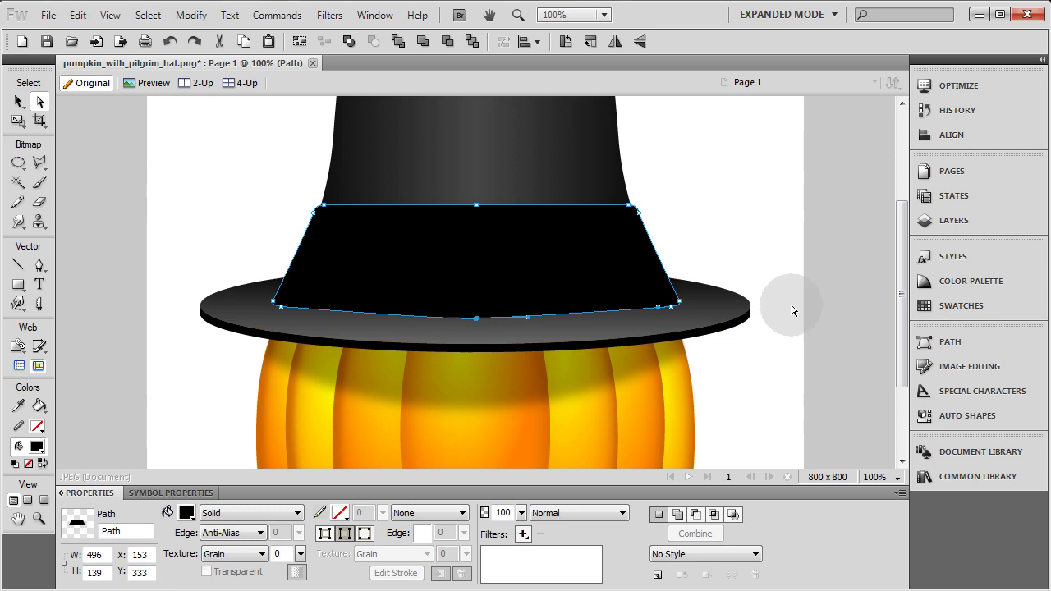
{"action": "key", "text": "ctrl+4"}
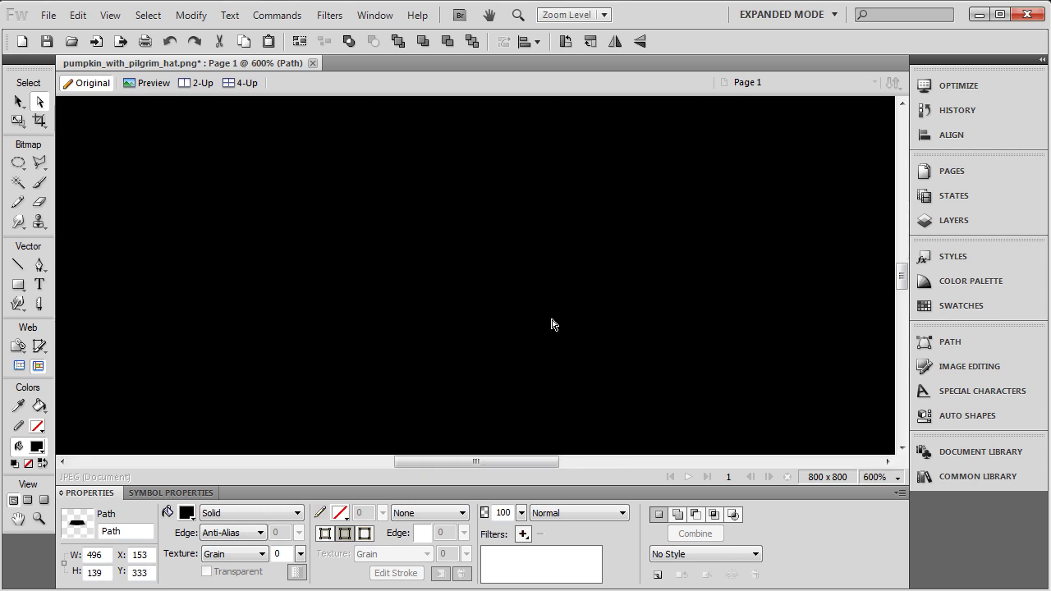
{"action": "key", "text": "Up"}
{"action": "key", "text": "Up"}
{"action": "key", "text": "Up"}
{"action": "key", "text": "Up"}
{"action": "key", "text": "Up"}
{"action": "key", "text": "Up"}
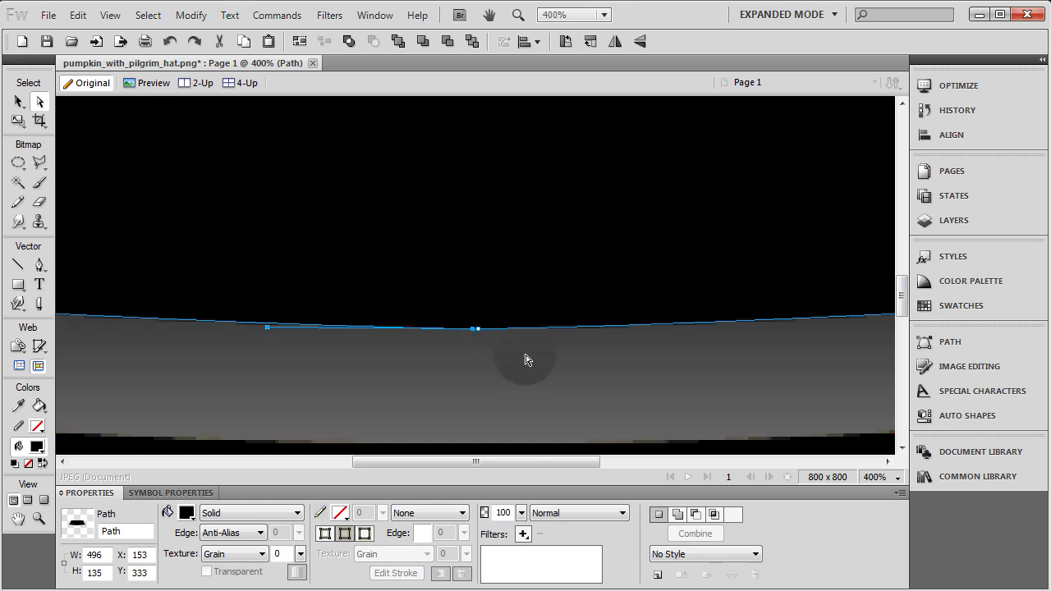
{"action": "left_click", "coordinate": [524, 353]}
{"action": "key", "text": "ctrl+1"}
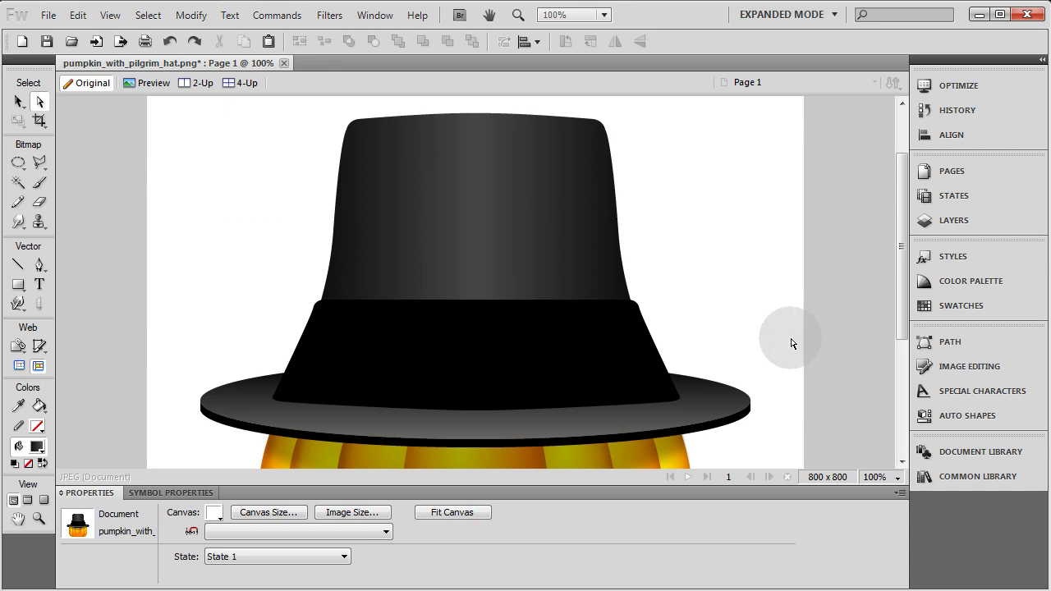
Step: Select both brim ellipses, stretch them to 724 x 104 and move them to X 38, Y 409
{"action": "scroll", "coordinate": [807, 391], "scroll_direction": "down", "scroll_amount": 1}
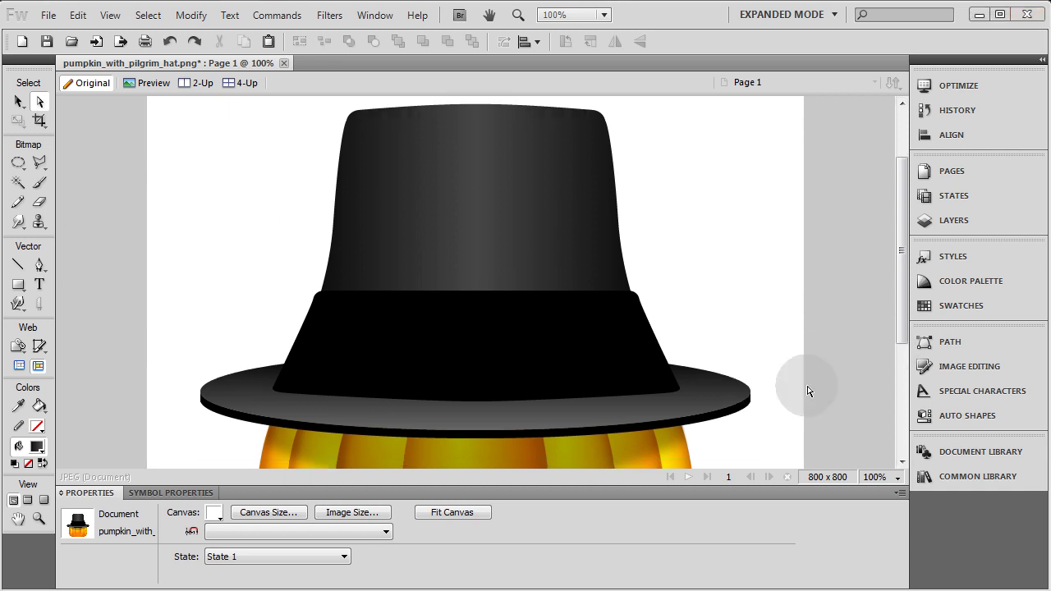
{"action": "left_click", "coordinate": [726, 395]}
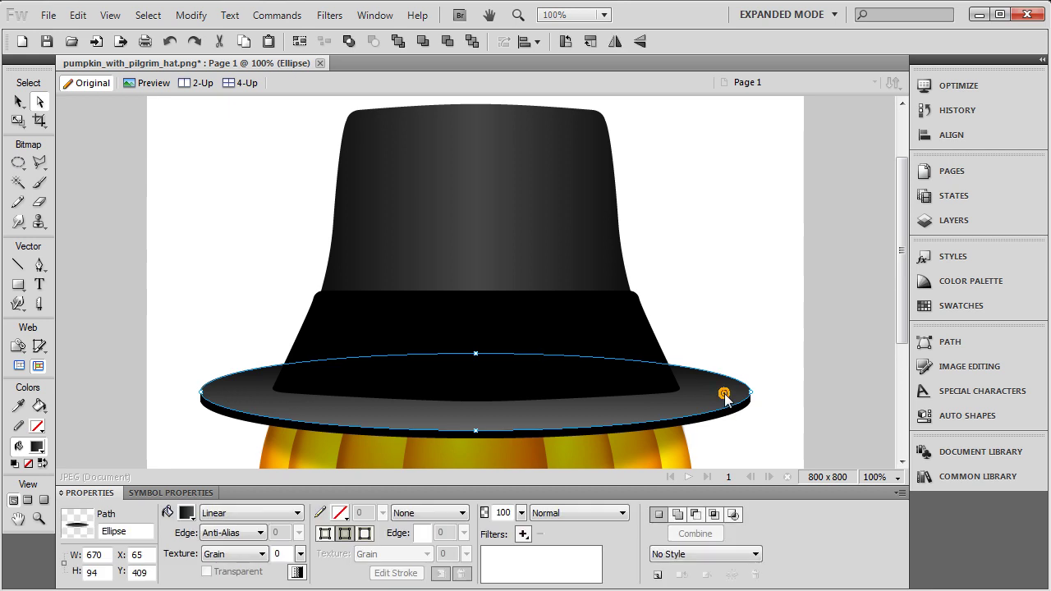
{"action": "left_click", "coordinate": [728, 419], "text": "shift"}
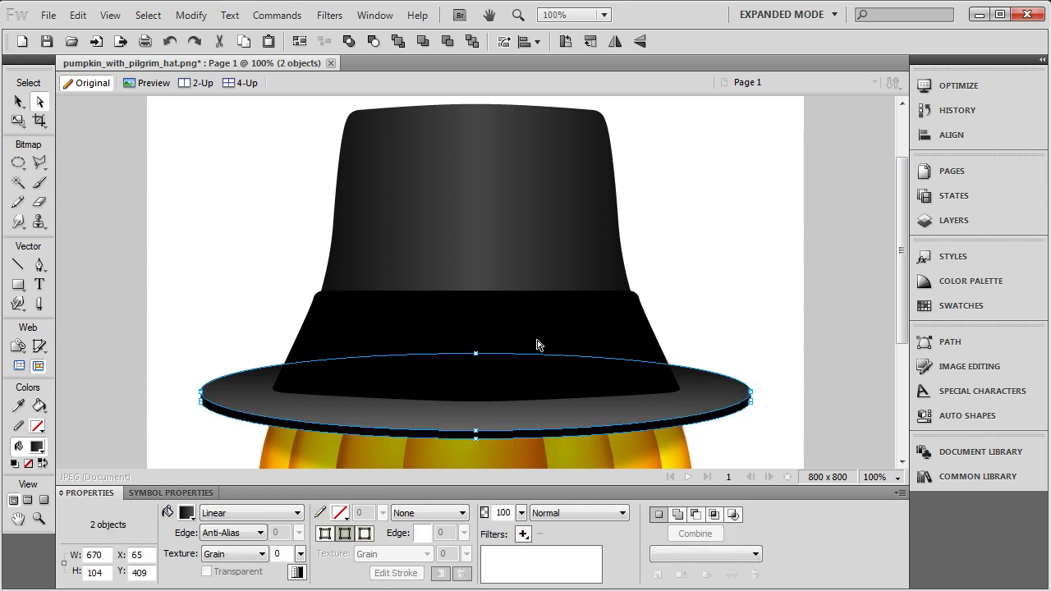
{"action": "left_click", "coordinate": [18, 100]}
{"action": "left_click", "coordinate": [134, 170]}
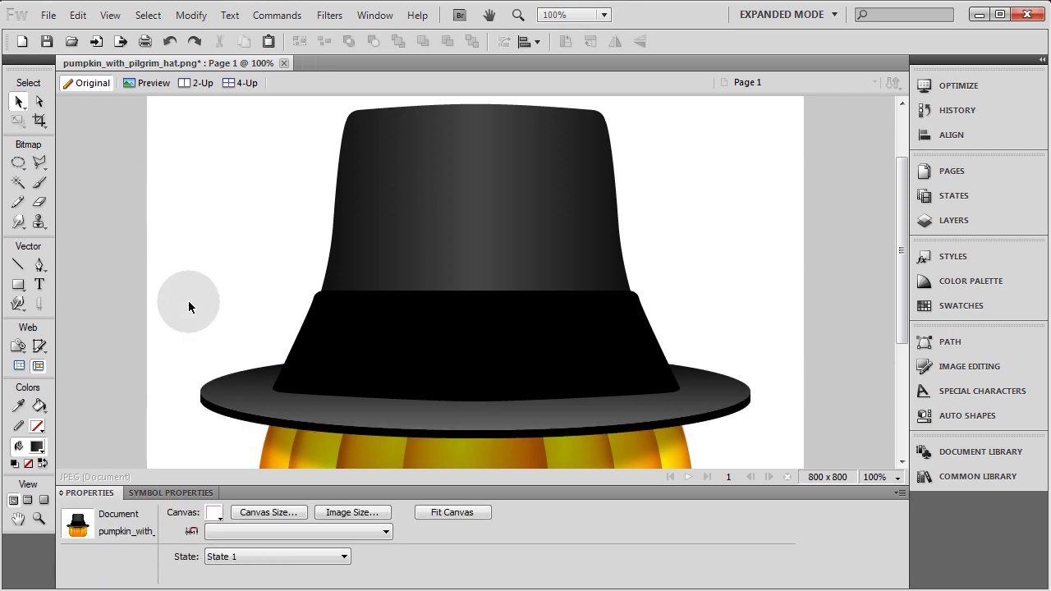
{"action": "left_click_drag", "start_coordinate": [205, 420], "coordinate": [222, 426]}
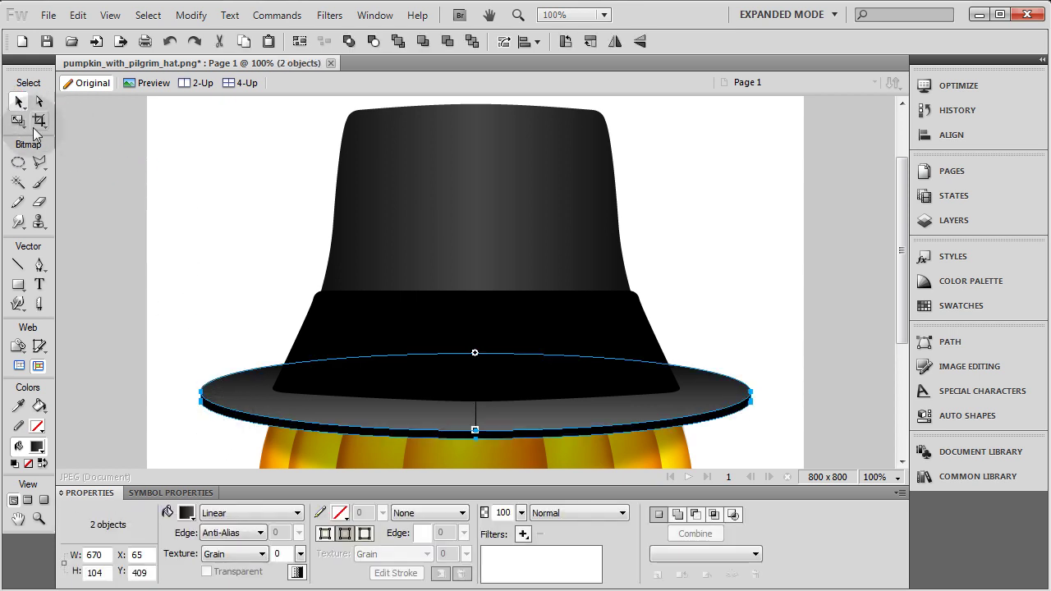
{"action": "key", "text": "Left"}
{"action": "key", "text": "Left"}
{"action": "key", "text": "Left"}
{"action": "key", "text": "Left"}
{"action": "key", "text": "Left"}
{"action": "key", "text": "Left"}
{"action": "key", "text": "Left"}
{"action": "key", "text": "Left"}
{"action": "key", "text": "Left"}
{"action": "key", "text": "Left"}
{"action": "key", "text": "Left"}
{"action": "key", "text": "Left"}
{"action": "key", "text": "Left"}
{"action": "key", "text": "Left"}
{"action": "key", "text": "Left"}
{"action": "key", "text": "Left"}
{"action": "key", "text": "Left"}
{"action": "key", "text": "Left"}
{"action": "key", "text": "Left"}
{"action": "key", "text": "Left"}
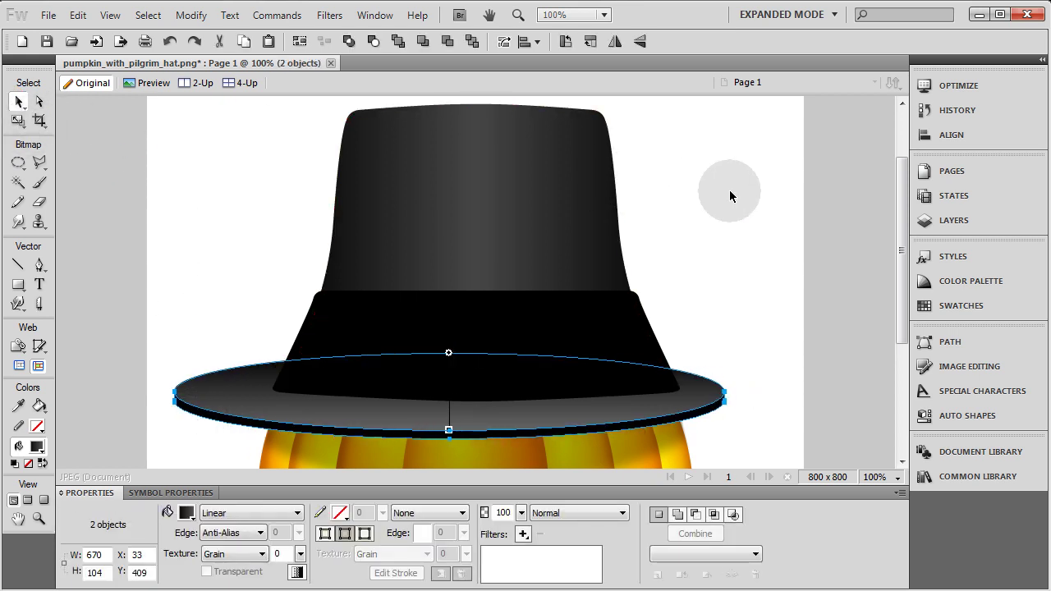
{"action": "key", "text": "Right"}
{"action": "key", "text": "Right"}
{"action": "key", "text": "Right"}
{"action": "key", "text": "Right"}
{"action": "key", "text": "Right"}
{"action": "key", "text": "Right"}
{"action": "key", "text": "Right"}
{"action": "key", "text": "Right"}
{"action": "key", "text": "Right"}
{"action": "key", "text": "Right"}
{"action": "key", "text": "Right"}
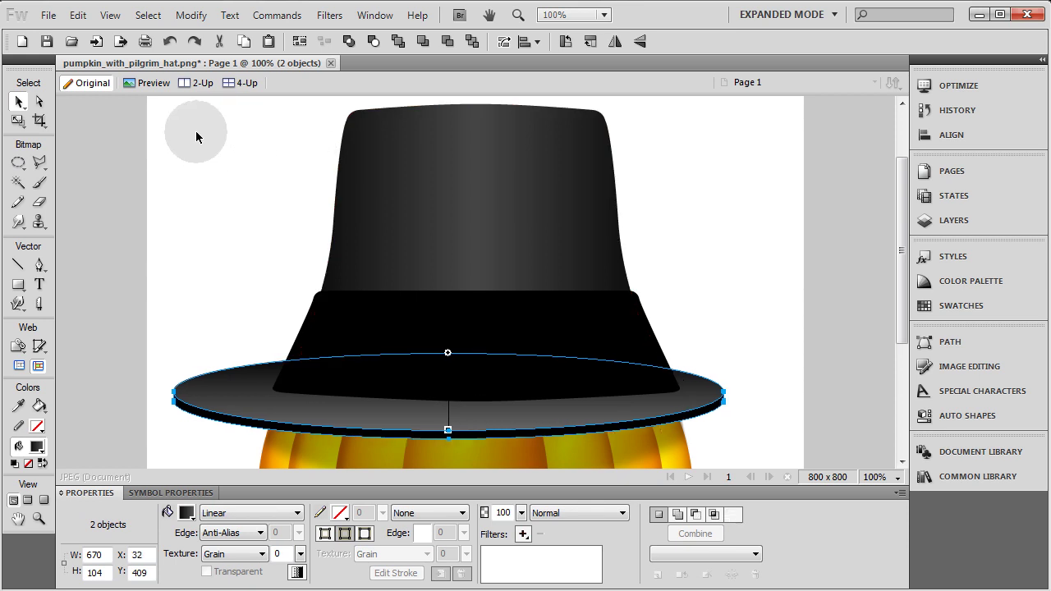
{"action": "left_click", "coordinate": [18, 120]}
{"action": "left_click_drag", "start_coordinate": [723, 396], "coordinate": [770, 395]}
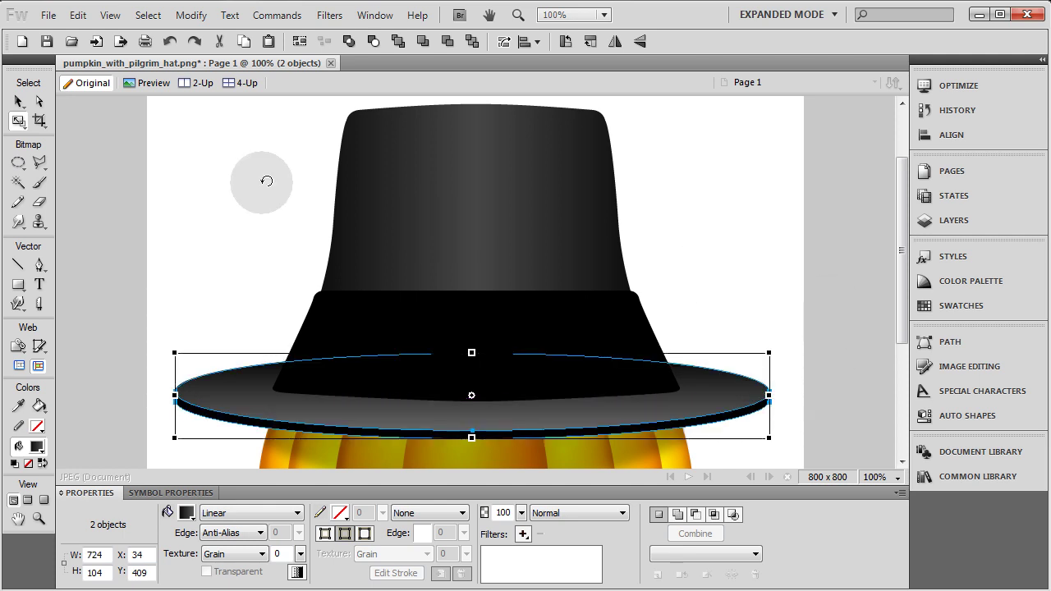
{"action": "left_click", "coordinate": [18, 101]}
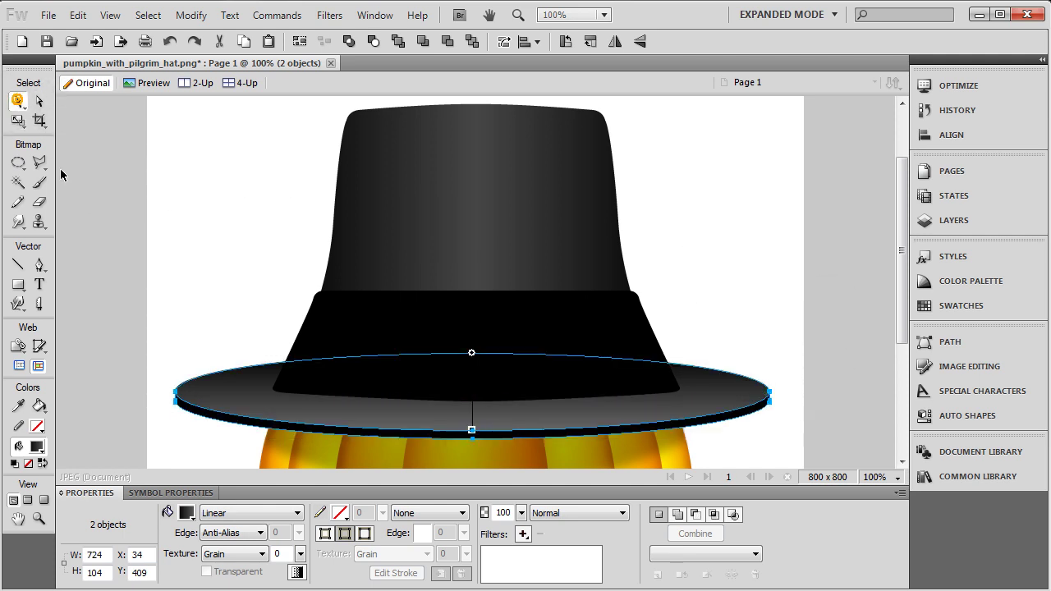
{"action": "mouse_move", "coordinate": [232, 399]}
{"action": "left_mouse_down"}
{"action": "mouse_move", "coordinate": [220, 400]}
{"action": "mouse_move", "coordinate": [233, 400]}
{"action": "left_mouse_up"}
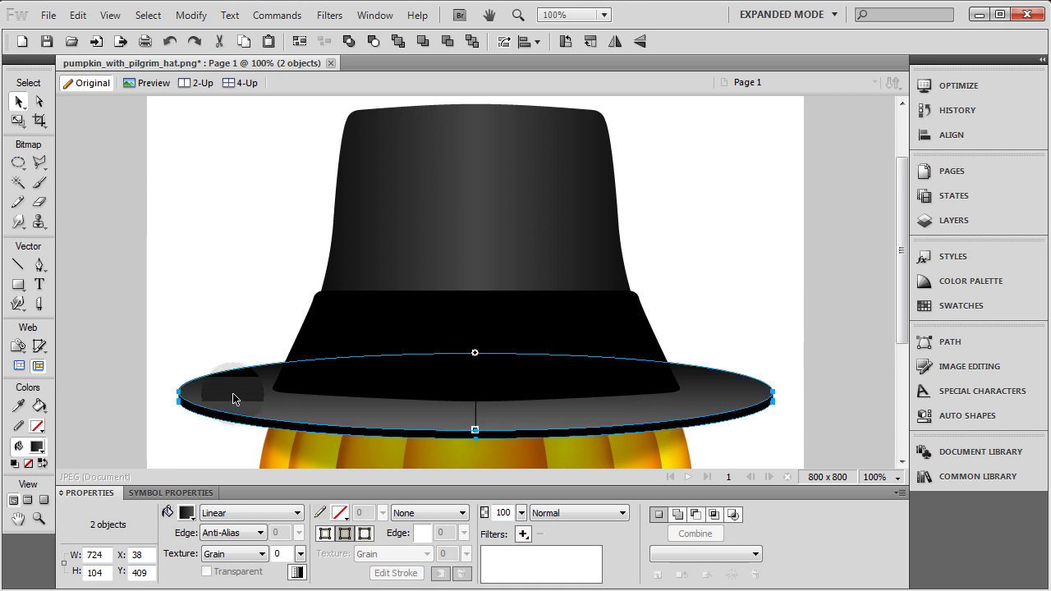
Step: Deselect and zoom out to check the wider brim against the whole pumpkin
{"action": "left_click", "coordinate": [180, 259]}
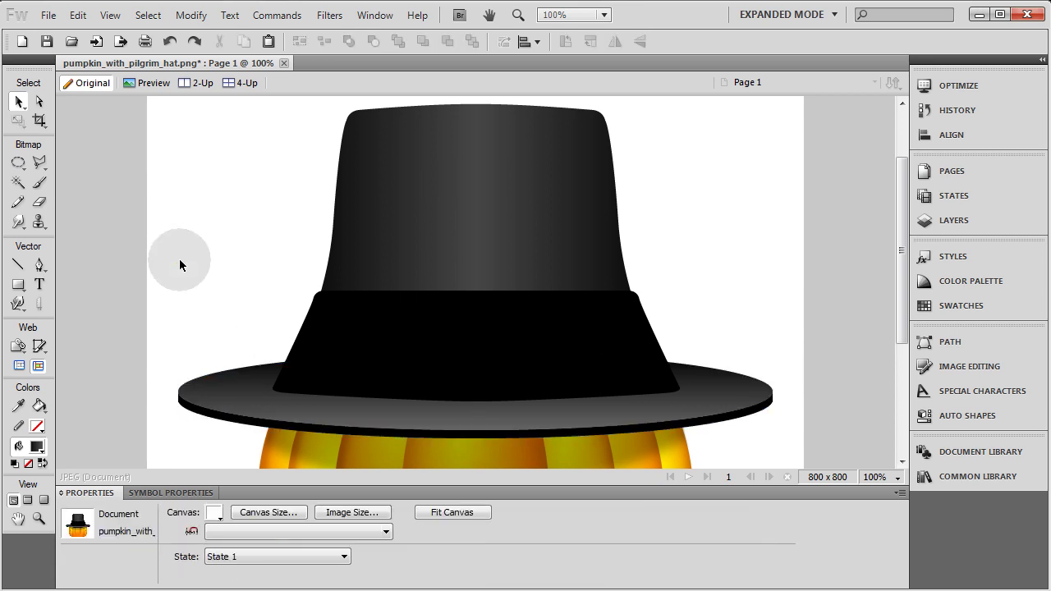
{"action": "key", "text": "ctrl+minus"}
{"action": "key", "text": "ctrl+equal"}
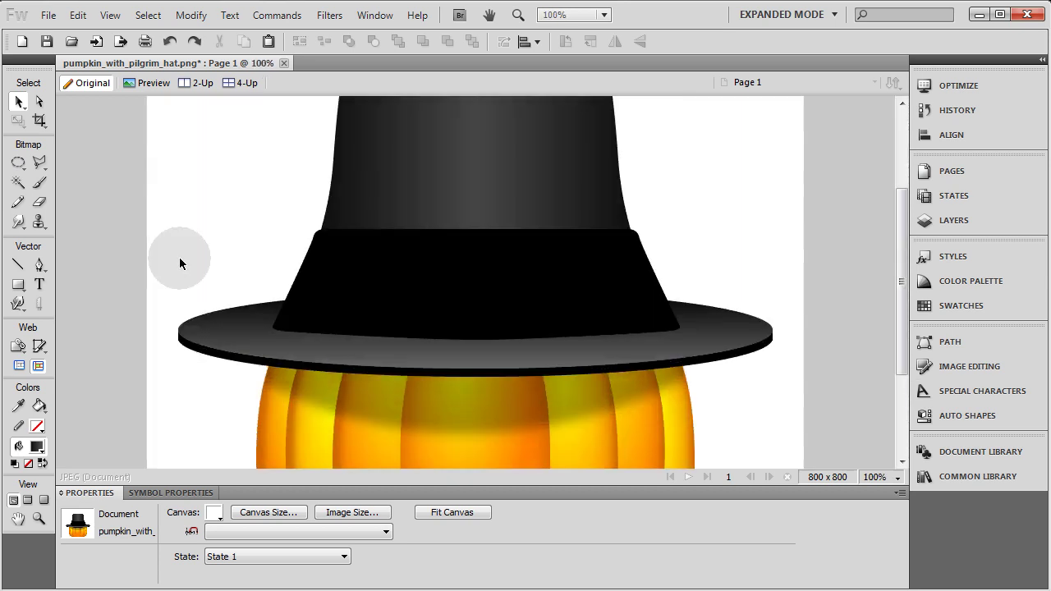
{"action": "key", "text": "ctrl+minus"}
{"action": "key", "text": "ctrl+equal"}
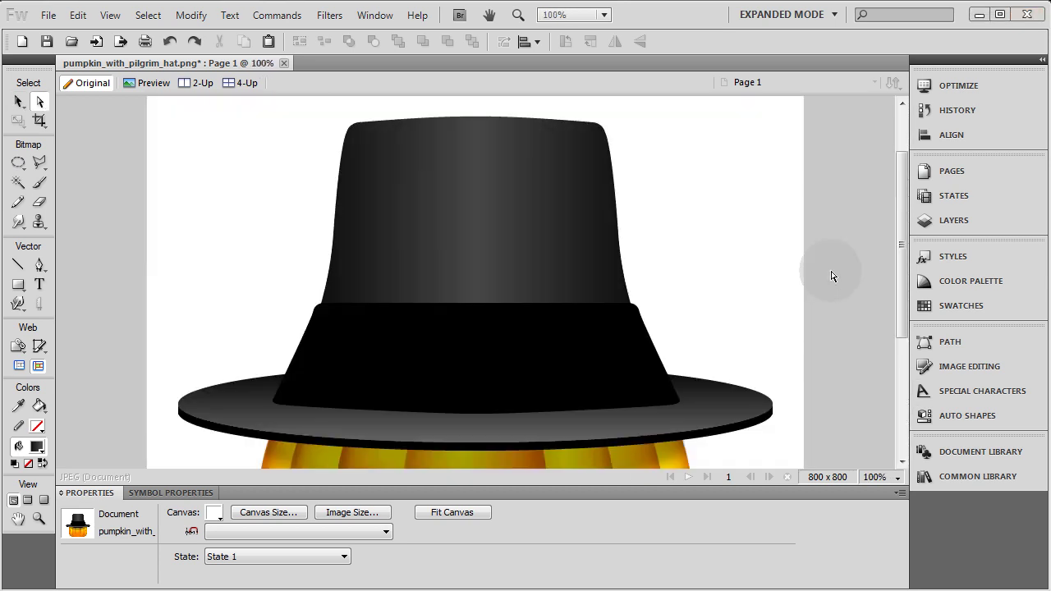
{"action": "left_click", "coordinate": [746, 263]}
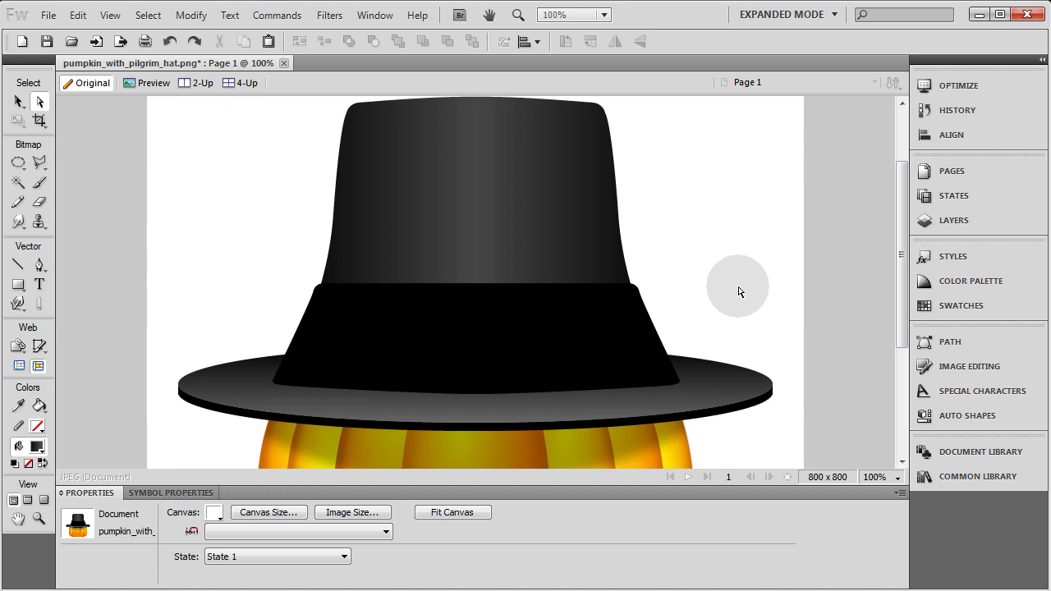
{"action": "left_click", "coordinate": [40, 100]}
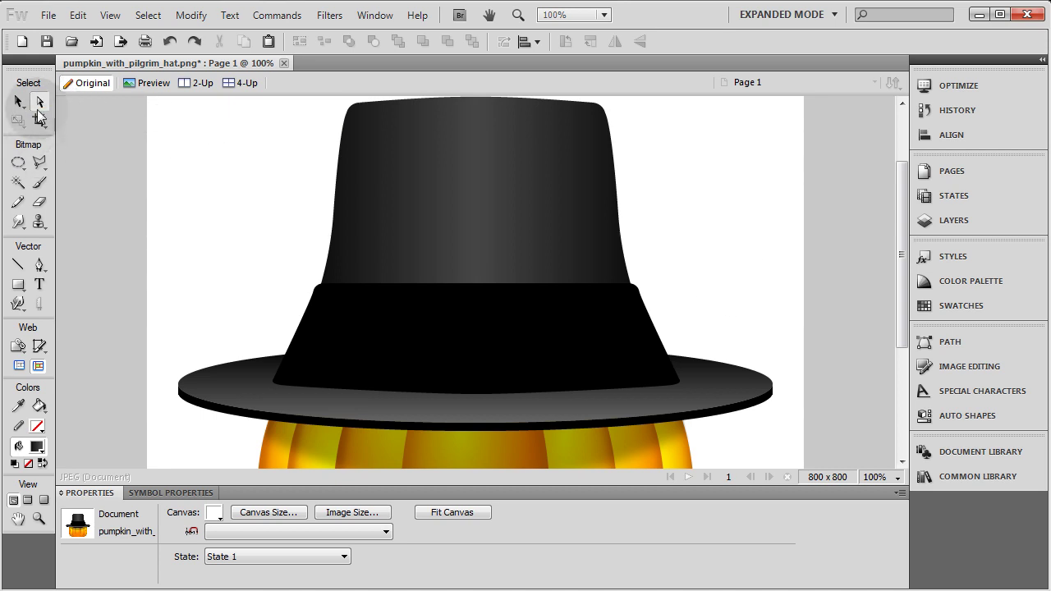
Step: Marquee-select the brim's right end point with the Subselection tool
{"action": "left_click", "coordinate": [823, 310]}
{"action": "left_click_drag", "start_coordinate": [796, 329], "coordinate": [751, 427]}
{"action": "left_click", "coordinate": [772, 384]}
{"action": "scroll", "coordinate": [859, 355], "scroll_direction": "down", "scroll_amount": 1}
{"action": "scroll", "coordinate": [817, 378], "scroll_direction": "down", "scroll_amount": 2}
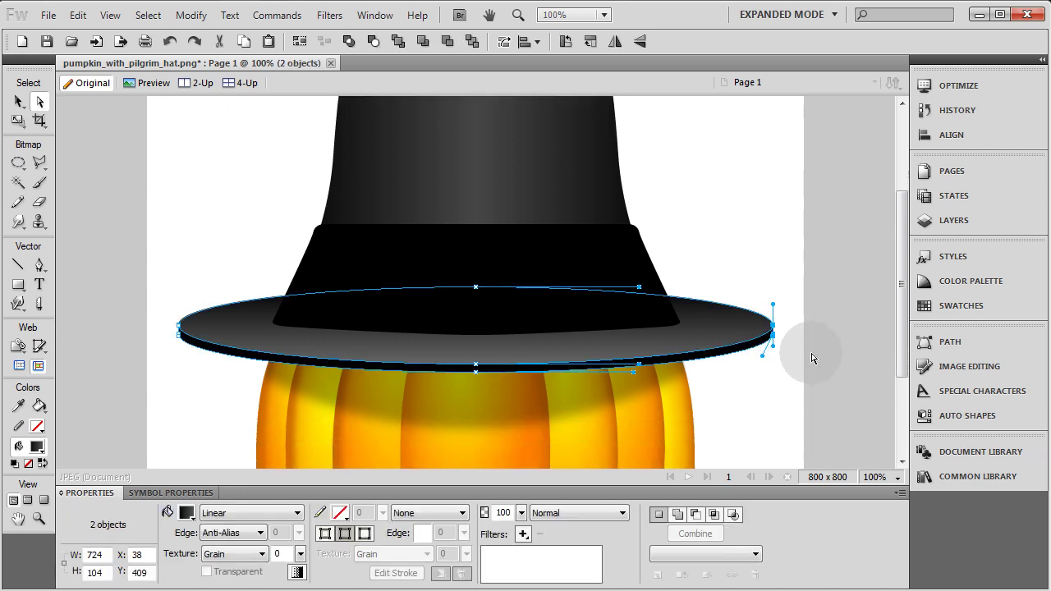
{"action": "left_click_drag", "start_coordinate": [794, 304], "coordinate": [757, 359]}
{"action": "scroll", "coordinate": [850, 324], "scroll_direction": "down", "scroll_amount": 2}
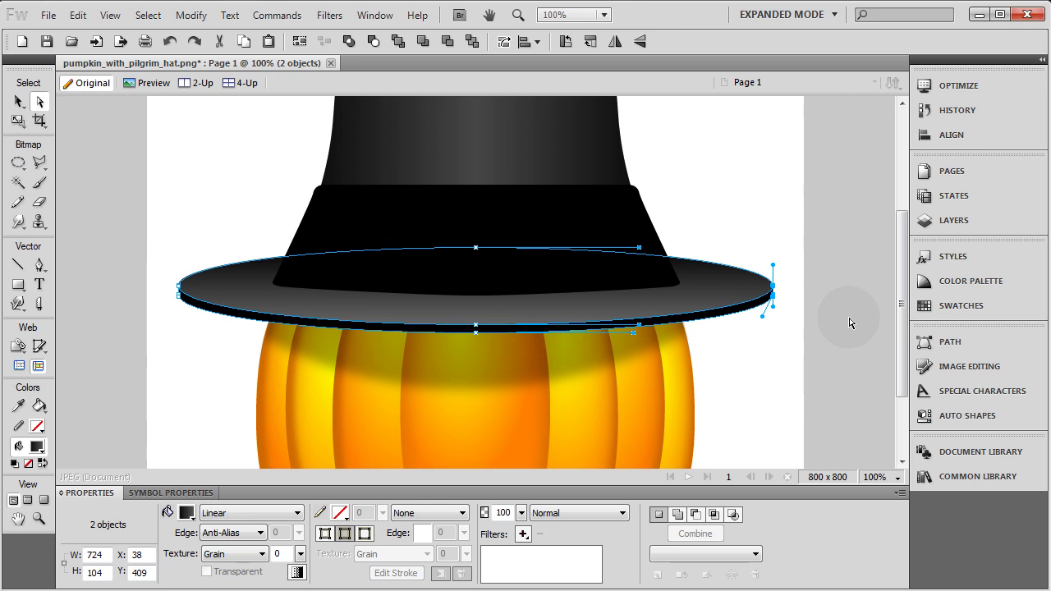
Step: Nudge the brim's right end point up and down with the arrow keys until level
{"action": "key", "text": "Down"}
{"action": "key", "text": "Down"}
{"action": "key", "text": "Down"}
{"action": "key", "text": "Down"}
{"action": "key", "text": "Down"}
{"action": "key", "text": "Down"}
{"action": "key", "text": "Down"}
{"action": "key", "text": "Down"}
{"action": "key", "text": "Down"}
{"action": "key", "text": "Down"}
{"action": "key", "text": "Down"}
{"action": "key", "text": "Down"}
{"action": "key", "text": "Down"}
{"action": "key", "text": "Down"}
{"action": "key", "text": "Down"}
{"action": "key", "text": "Down"}
{"action": "key", "text": "Down"}
{"action": "key", "text": "Down"}
{"action": "key", "text": "Down"}
{"action": "key", "text": "Down"}
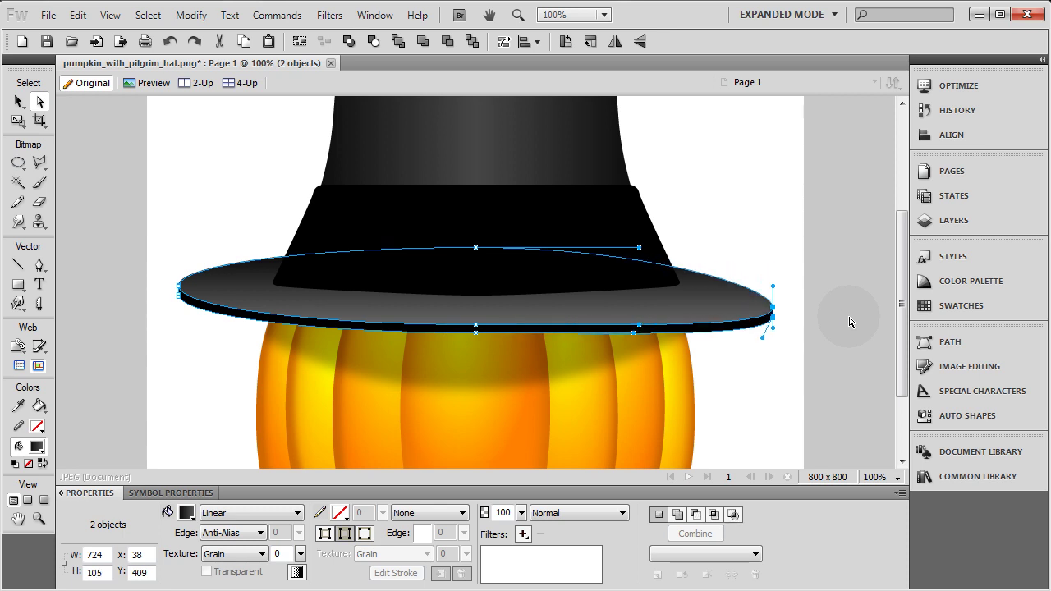
{"action": "key", "text": "Up"}
{"action": "key", "text": "Up"}
{"action": "key", "text": "Up"}
{"action": "key", "text": "Up"}
{"action": "key", "text": "Up"}
{"action": "key", "text": "Up"}
{"action": "key", "text": "Up"}
{"action": "key", "text": "Up"}
{"action": "key", "text": "Up"}
{"action": "key", "text": "Up"}
{"action": "key", "text": "Up"}
{"action": "key", "text": "Up"}
{"action": "key", "text": "Up"}
{"action": "key", "text": "Up"}
{"action": "key", "text": "Up"}
{"action": "key", "text": "Up"}
{"action": "key", "text": "Up"}
{"action": "key", "text": "Up"}
{"action": "key", "text": "Up"}
{"action": "key", "text": "Up"}
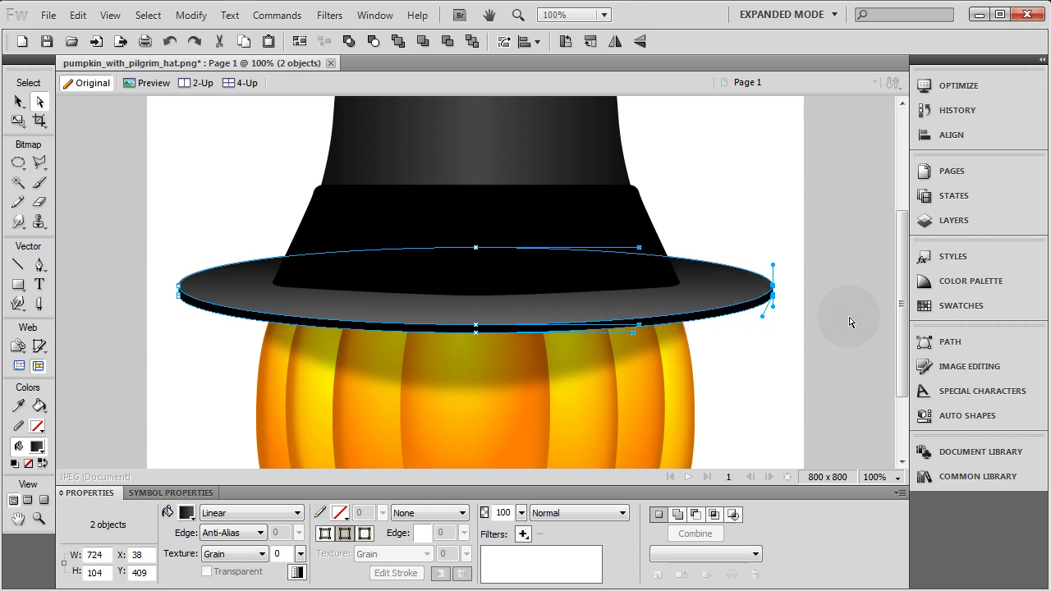
{"action": "key", "text": "Up"}
{"action": "key", "text": "Up"}
{"action": "key", "text": "Up"}
{"action": "key", "text": "Up"}
{"action": "key", "text": "Up"}
{"action": "key", "text": "Up"}
{"action": "key", "text": "Up"}
{"action": "key", "text": "Up"}
{"action": "key", "text": "Up"}
{"action": "key", "text": "Up"}
{"action": "key", "text": "Up"}
{"action": "key", "text": "Up"}
{"action": "key", "text": "Up"}
{"action": "key", "text": "Up"}
{"action": "key", "text": "Up"}
{"action": "key", "text": "Down"}
{"action": "key", "text": "Down"}
{"action": "key", "text": "Down"}
{"action": "key", "text": "Down"}
{"action": "key", "text": "Down"}
{"action": "key", "text": "Down"}
{"action": "key", "text": "Down"}
{"action": "key", "text": "Down"}
{"action": "key", "text": "Down"}
{"action": "key", "text": "Down"}
{"action": "key", "text": "Down"}
{"action": "key", "text": "Down"}
{"action": "key", "text": "Down"}
{"action": "key", "text": "Down"}
{"action": "key", "text": "Down"}
{"action": "key", "text": "Down"}
{"action": "key", "text": "Down"}
{"action": "key", "text": "Down"}
{"action": "key", "text": "Down"}
{"action": "key", "text": "Down"}
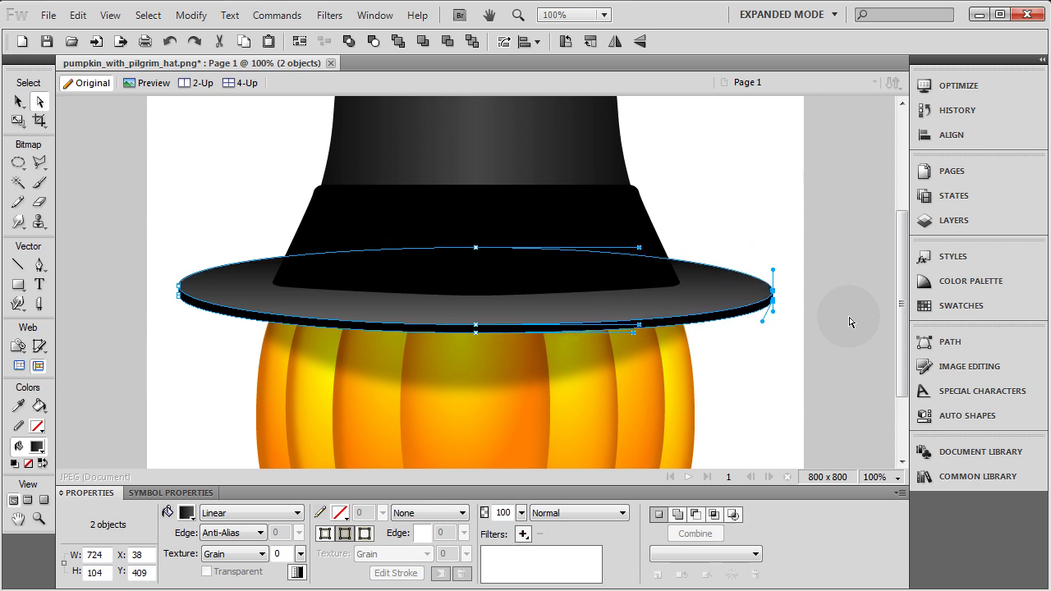
{"action": "key", "text": "Down"}
{"action": "key", "text": "Down"}
{"action": "key", "text": "Down"}
{"action": "key", "text": "Down"}
{"action": "key", "text": "Down"}
{"action": "key", "text": "Down"}
{"action": "key", "text": "Down"}
{"action": "key", "text": "Down"}
{"action": "key", "text": "Down"}
{"action": "key", "text": "Down"}
{"action": "key", "text": "Down"}
{"action": "key", "text": "Down"}
{"action": "key", "text": "Down"}
{"action": "key", "text": "Down"}
{"action": "key", "text": "Down"}
{"action": "key", "text": "Up"}
{"action": "key", "text": "Up"}
{"action": "key", "text": "Up"}
{"action": "key", "text": "Up"}
{"action": "key", "text": "Up"}
{"action": "key", "text": "Up"}
{"action": "key", "text": "Up"}
{"action": "key", "text": "Up"}
{"action": "key", "text": "Up"}
{"action": "key", "text": "Up"}
{"action": "key", "text": "Up"}
{"action": "key", "text": "Up"}
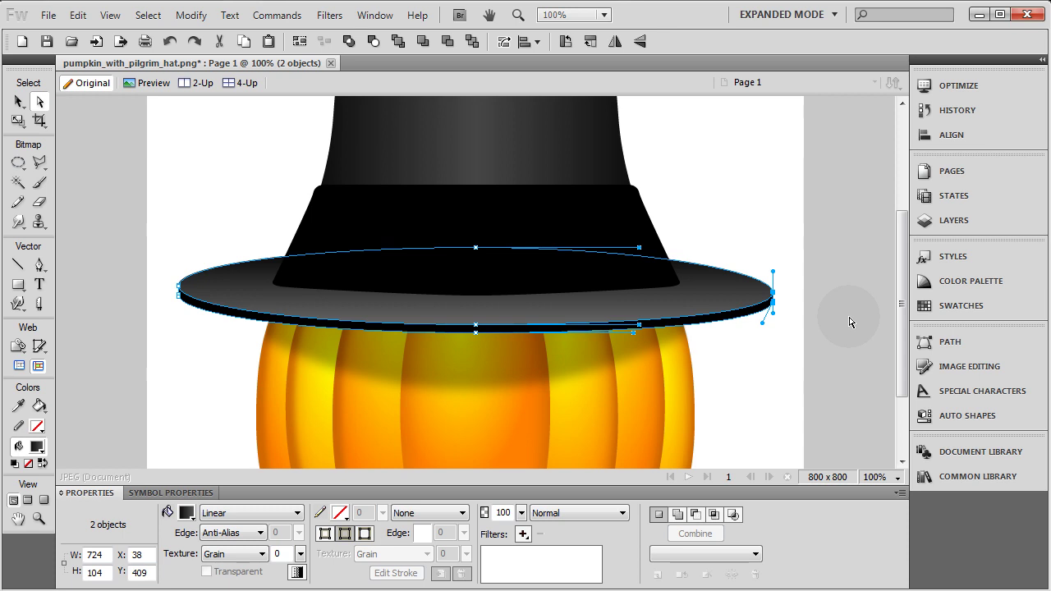
{"action": "key", "text": "Up"}
{"action": "key", "text": "Up"}
{"action": "key", "text": "Up"}
{"action": "key", "text": "Up"}
{"action": "key", "text": "Up"}
{"action": "key", "text": "Up"}
{"action": "key", "text": "Up"}
{"action": "key", "text": "Up"}
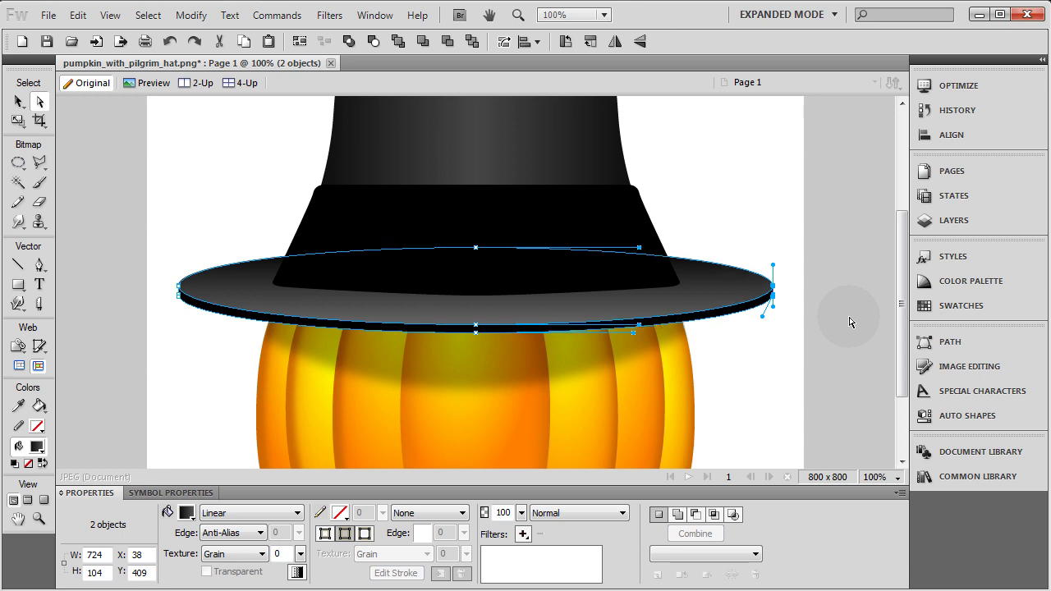
{"action": "key", "text": "Down"}
{"action": "key", "text": "Down"}
{"action": "key", "text": "Down"}
{"action": "key", "text": "Down"}
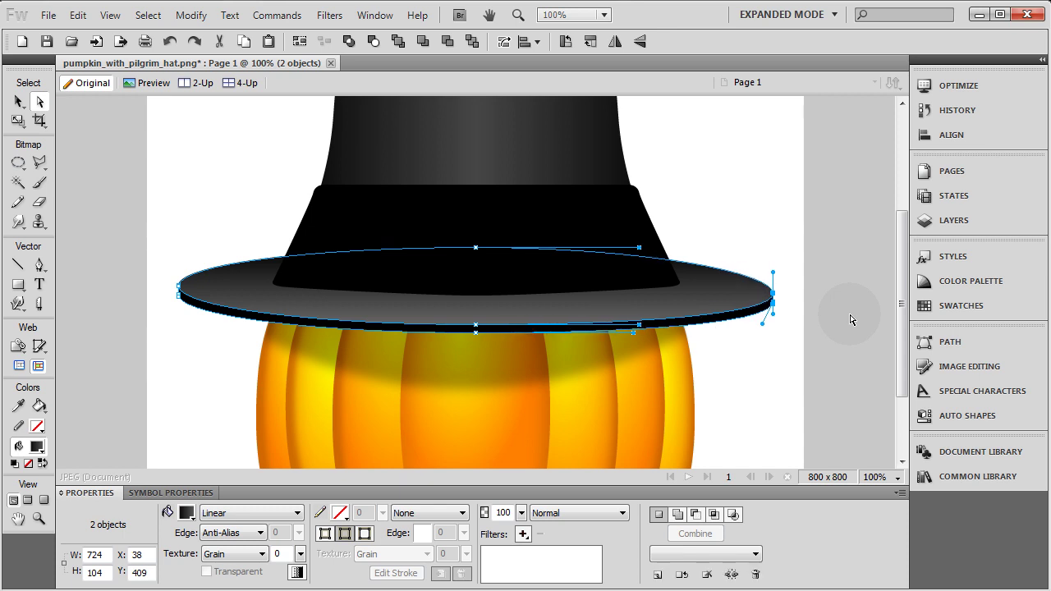
Step: Lower the brim's left end point slightly, then deselect the brim
{"action": "left_click", "coordinate": [851, 320]}
{"action": "left_click_drag", "start_coordinate": [156, 242], "coordinate": [193, 340]}
{"action": "key", "text": "Down"}
{"action": "key", "text": "Down"}
{"action": "key", "text": "Down"}
{"action": "key", "text": "Down"}
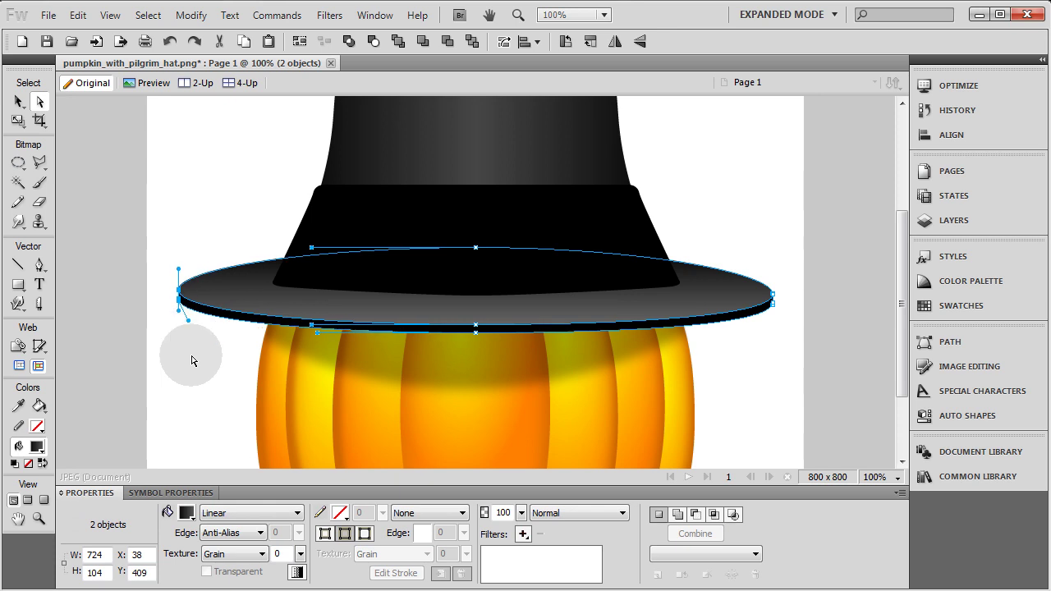
{"action": "left_click", "coordinate": [819, 326]}
{"action": "scroll", "coordinate": [819, 326], "scroll_direction": "up", "scroll_amount": 3}
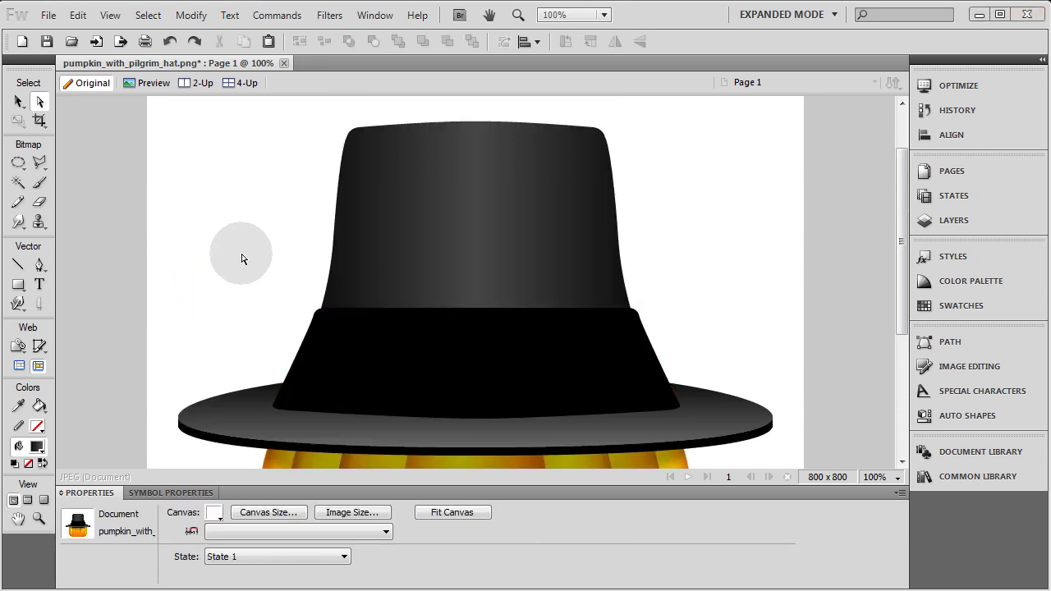
Step: Draw a plain square rectangle on the hat band for the buckle
{"action": "left_click", "coordinate": [18, 284]}
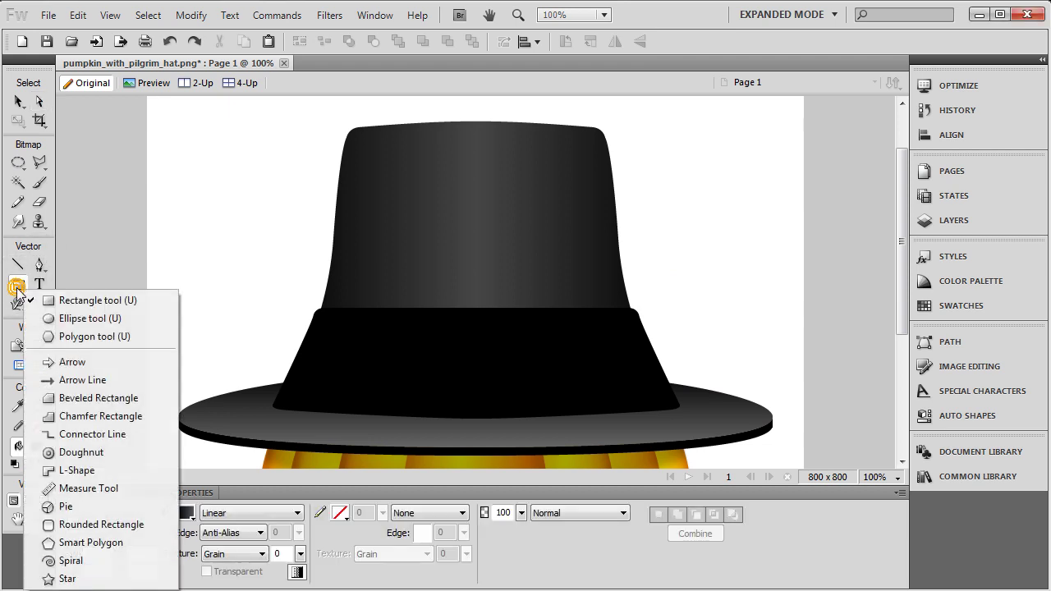
{"action": "left_click", "coordinate": [88, 308]}
{"action": "left_click_drag", "start_coordinate": [402, 302], "coordinate": [520, 376]}
{"action": "key", "text": "v"}
Step: Give the buckle square a solid golden yellow fill
{"action": "left_click", "coordinate": [250, 513]}
{"action": "left_click", "coordinate": [264, 412]}
{"action": "left_click", "coordinate": [186, 513]}
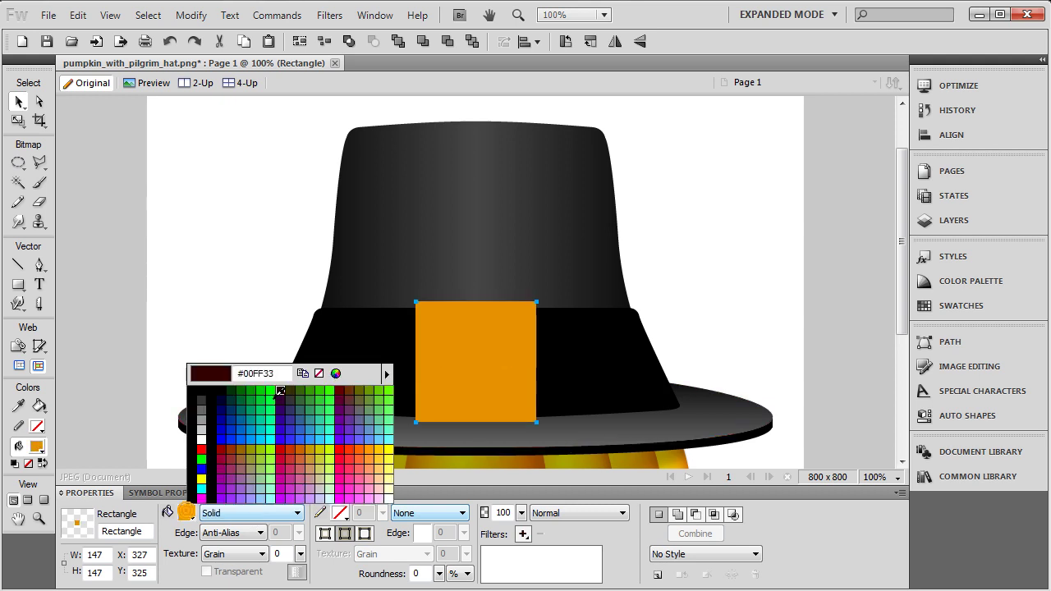
{"action": "left_click", "coordinate": [340, 372]}
{"action": "left_click_drag", "start_coordinate": [310, 361], "coordinate": [317, 331]}
{"action": "left_click", "coordinate": [138, 551]}
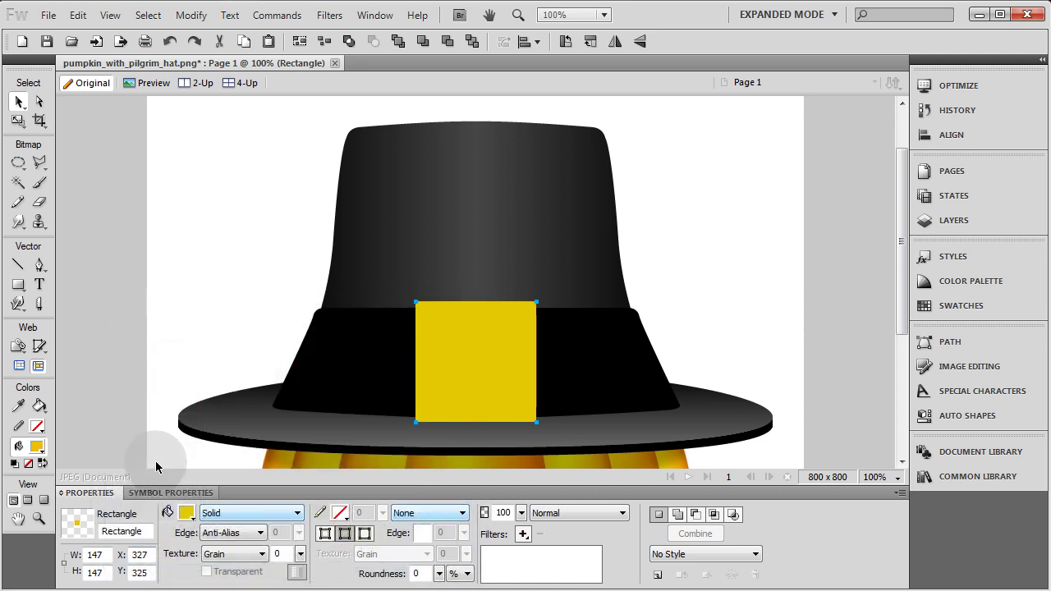
Step: Round the yellow square's corners to a roundness of 19
{"action": "left_click_drag", "start_coordinate": [439, 573], "coordinate": [442, 560]}
{"action": "left_click", "coordinate": [822, 276]}
{"action": "left_click", "coordinate": [752, 295]}
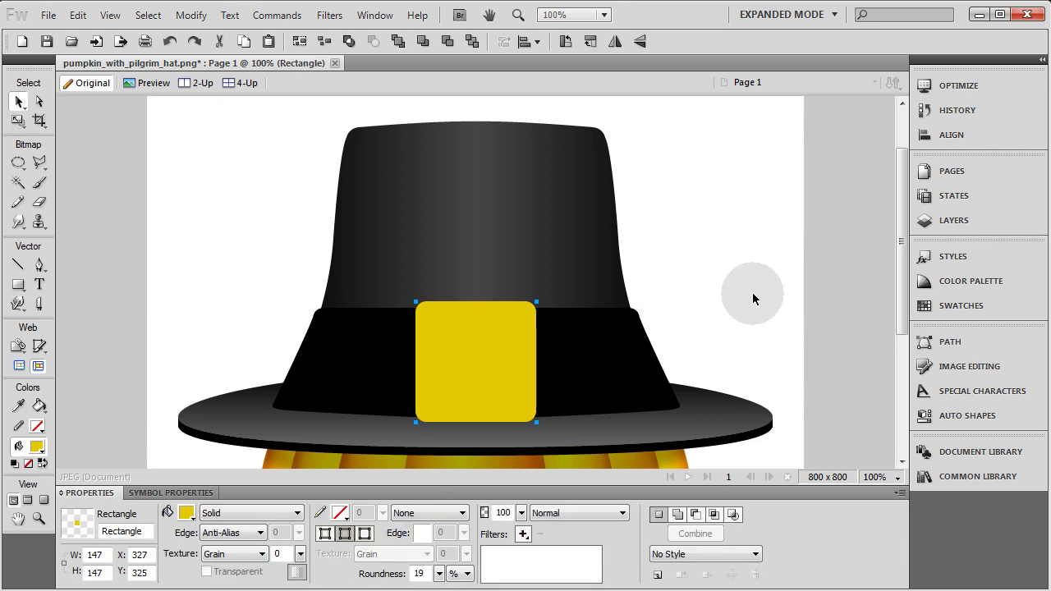
Step: Alt-drag a copy of the yellow square above the band and fill it black
{"action": "mouse_move", "coordinate": [511, 353]}
{"action": "left_mouse_down"}
{"action": "mouse_move", "coordinate": [603, 237]}
{"action": "mouse_move", "coordinate": [524, 319]}
{"action": "mouse_move", "coordinate": [504, 364]}
{"action": "left_mouse_up"}
{"action": "left_click", "coordinate": [187, 513]}
{"action": "left_click", "coordinate": [193, 411]}
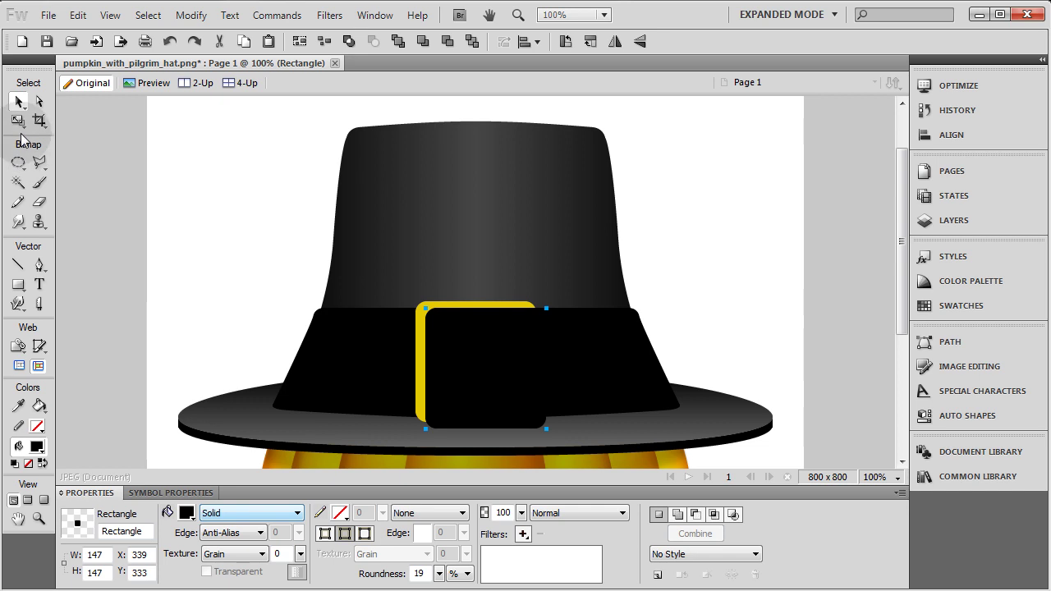
Step: Scale the black copy down to about 123×123 and move it onto the buckle
{"action": "left_click", "coordinate": [18, 120]}
{"action": "left_click_drag", "start_coordinate": [546, 428], "coordinate": [525, 409]}
{"action": "left_click", "coordinate": [19, 101]}
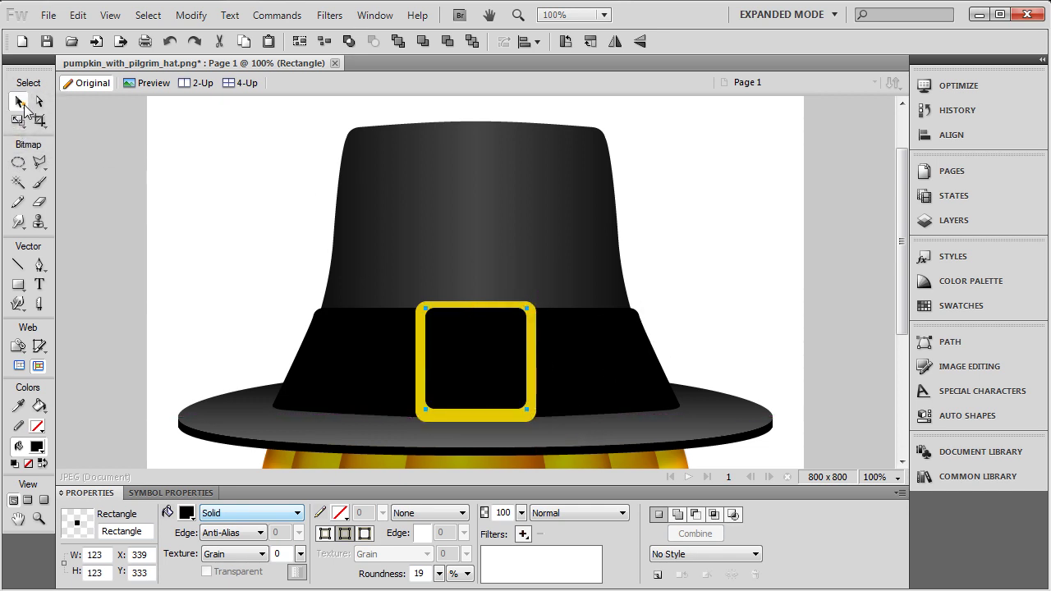
{"action": "left_click_drag", "start_coordinate": [469, 346], "coordinate": [471, 349]}
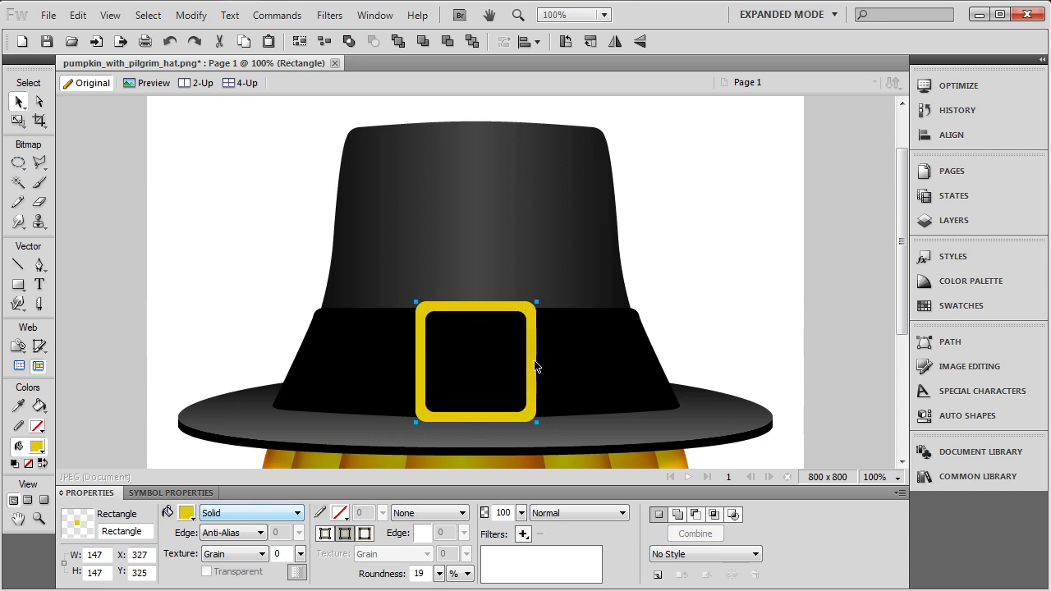
Step: Set the yellow square's width to 148 and the black square's width to 124
{"action": "left_click", "coordinate": [99, 555]}
{"action": "key", "text": "BackSpace"}
{"action": "type", "text": "8"}
{"action": "key", "text": "Return"}
{"action": "left_click", "coordinate": [99, 556]}
{"action": "key", "text": "BackSpace"}
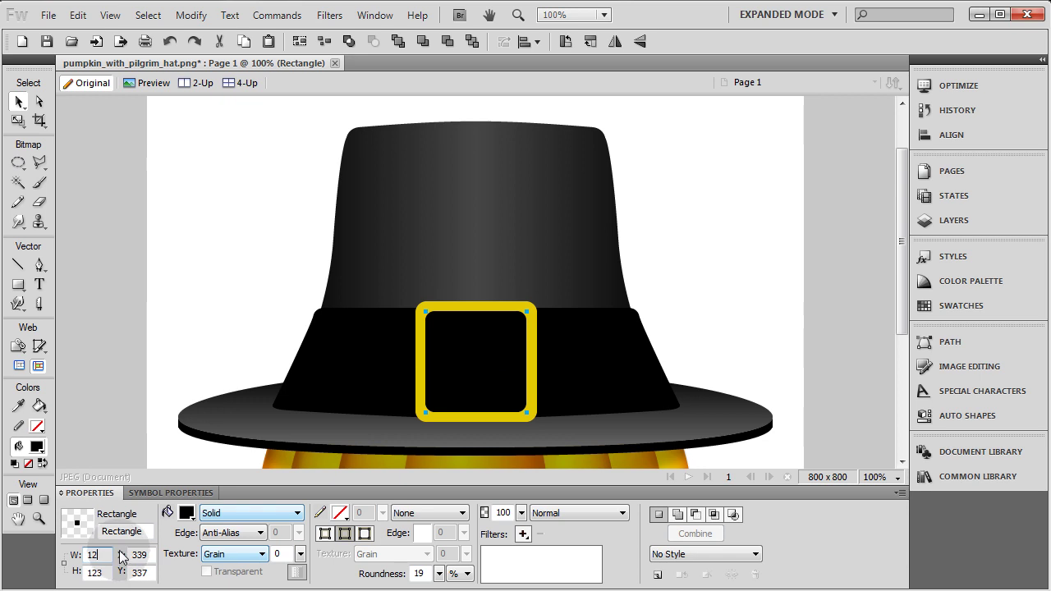
{"action": "type", "text": "4"}
{"action": "key", "text": "Return"}
Step: Set the yellow square's height to 148 and reselect the black inner square
{"action": "left_click", "coordinate": [103, 572]}
{"action": "key", "text": "BackSpace"}
{"action": "type", "text": "8"}
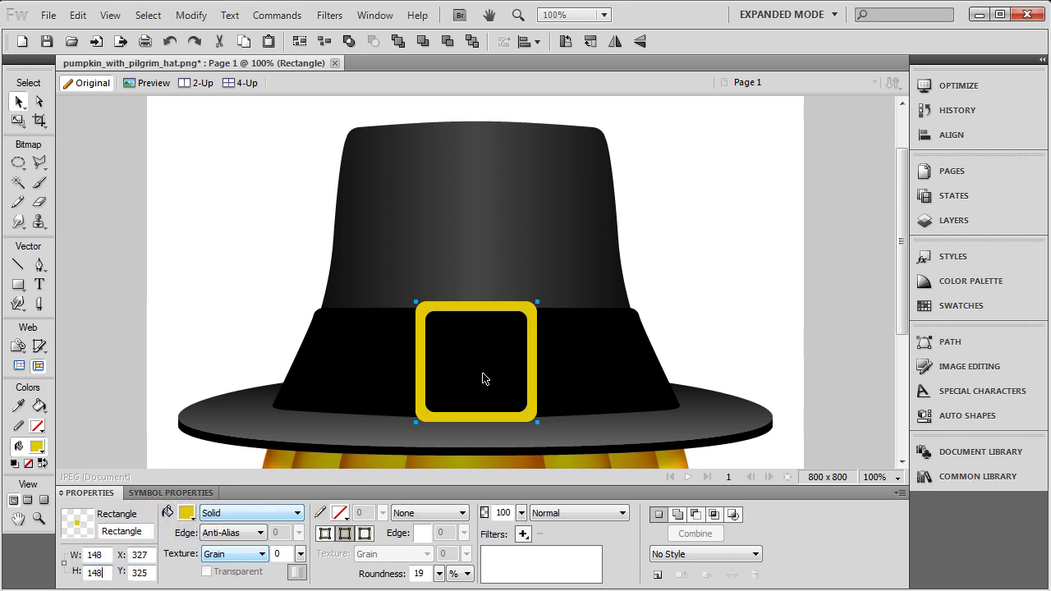
{"action": "double_click", "coordinate": [95, 573]}
{"action": "type", "text": "12"}
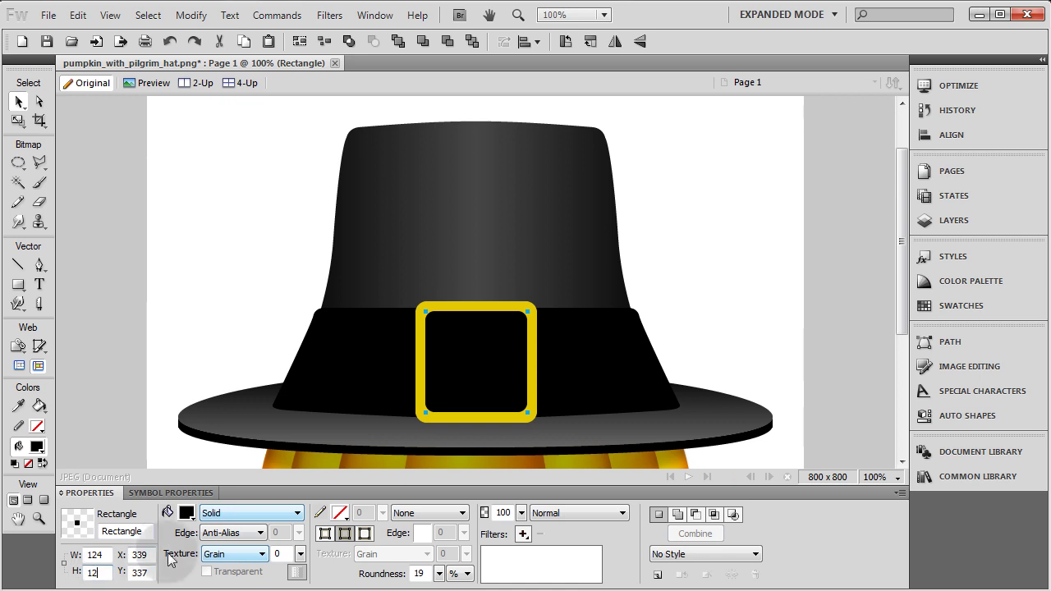
{"action": "left_click", "coordinate": [731, 312]}
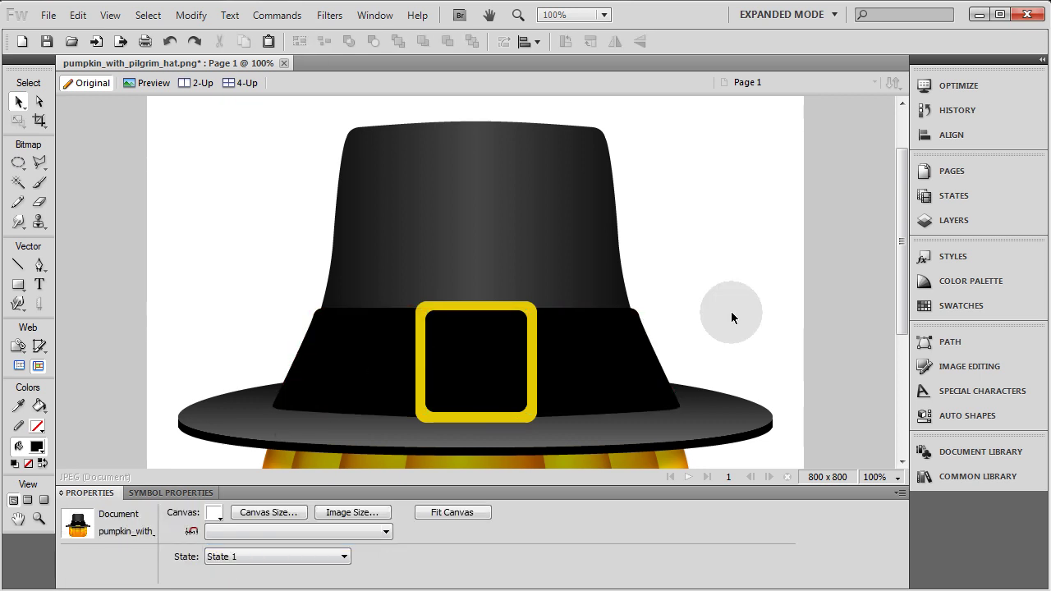
{"action": "left_click", "coordinate": [481, 371]}
{"action": "left_click", "coordinate": [754, 306]}
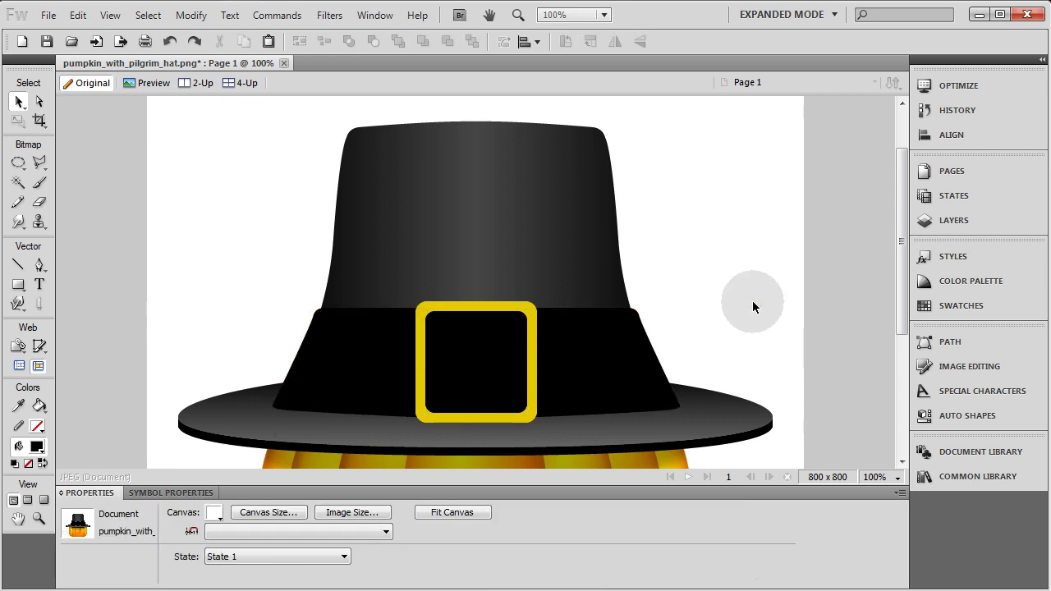
{"action": "left_click", "coordinate": [515, 365]}
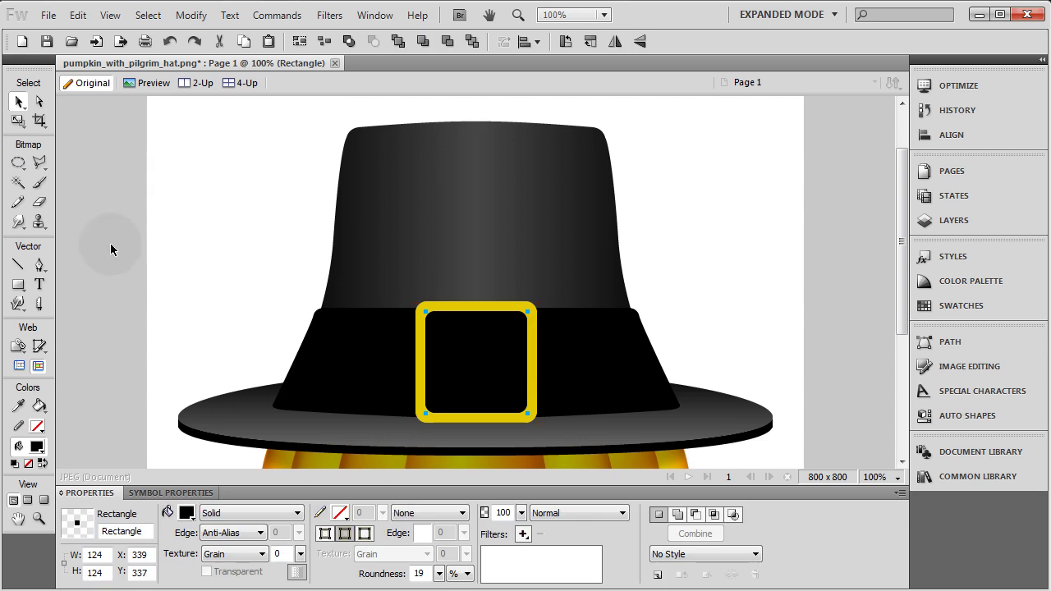
Step: Resize the black square to 120 × 120 and select it together with the yellow square
{"action": "left_click", "coordinate": [99, 555]}
{"action": "type", "text": "0"}
{"action": "key", "text": "Tab"}
{"action": "type", "text": "120"}
{"action": "key", "text": "Return"}
{"action": "left_click", "coordinate": [128, 324]}
{"action": "left_click", "coordinate": [441, 342]}
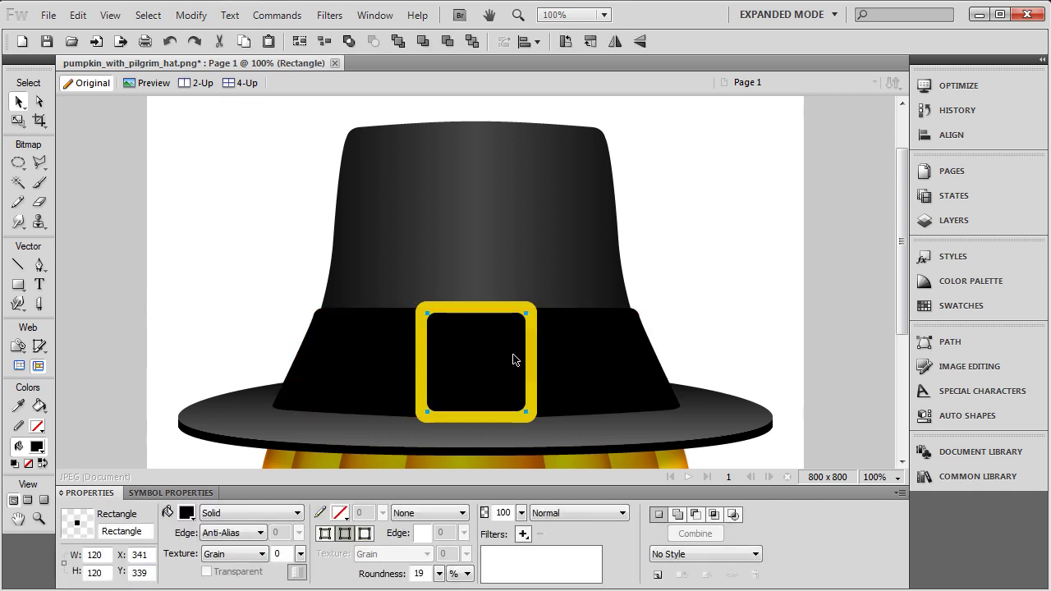
{"action": "left_click", "coordinate": [526, 310], "text": "shift"}
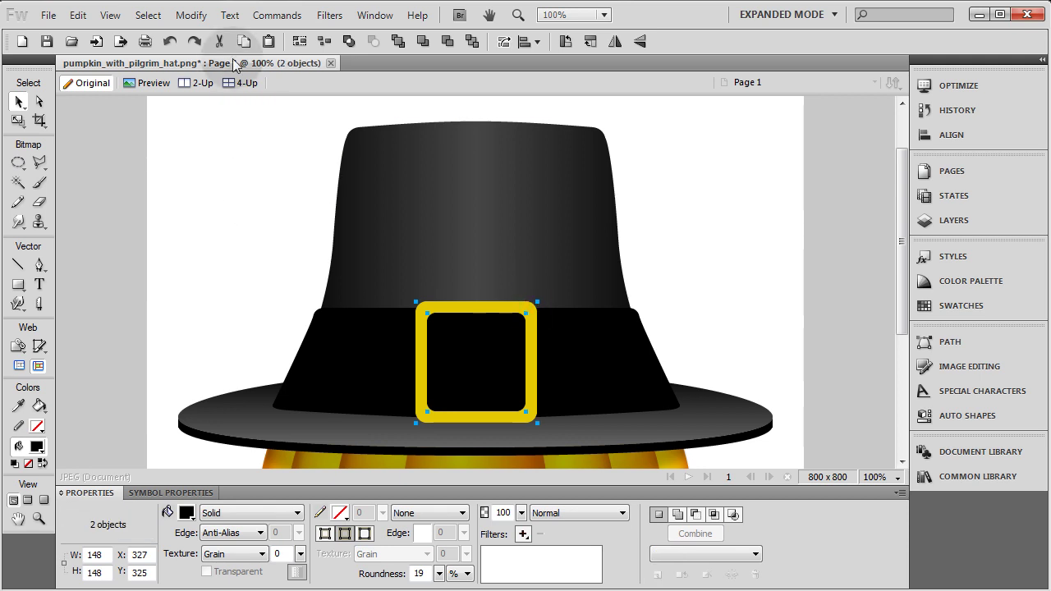
Step: Punch the black square out of the yellow one with Modify > Combine Paths > Punch, undoing a stray move
{"action": "left_click", "coordinate": [197, 16]}
{"action": "mouse_move", "coordinate": [263, 320]}
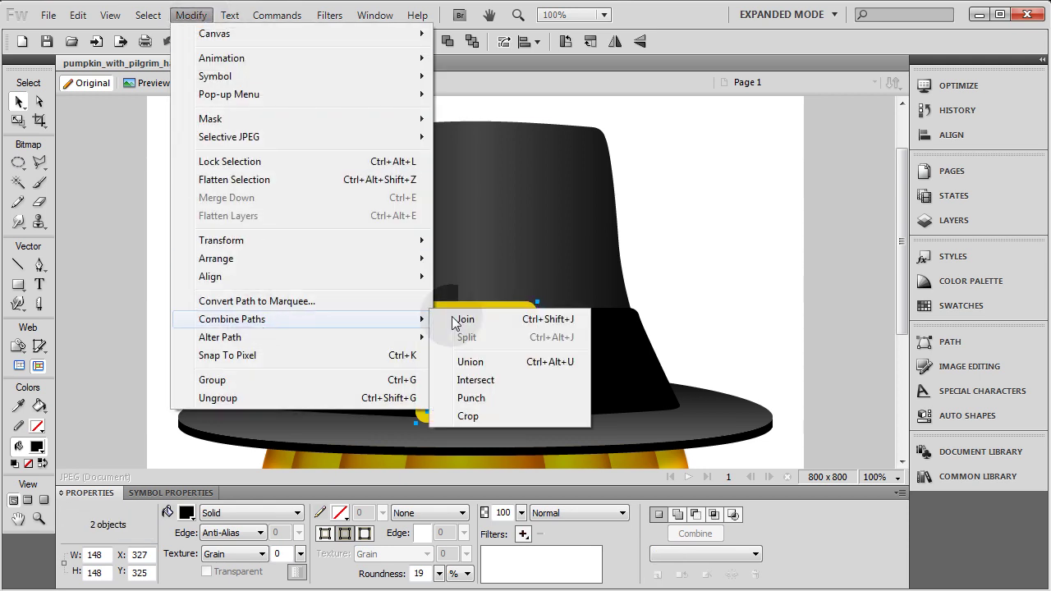
{"action": "left_click", "coordinate": [471, 398]}
{"action": "left_click", "coordinate": [259, 231]}
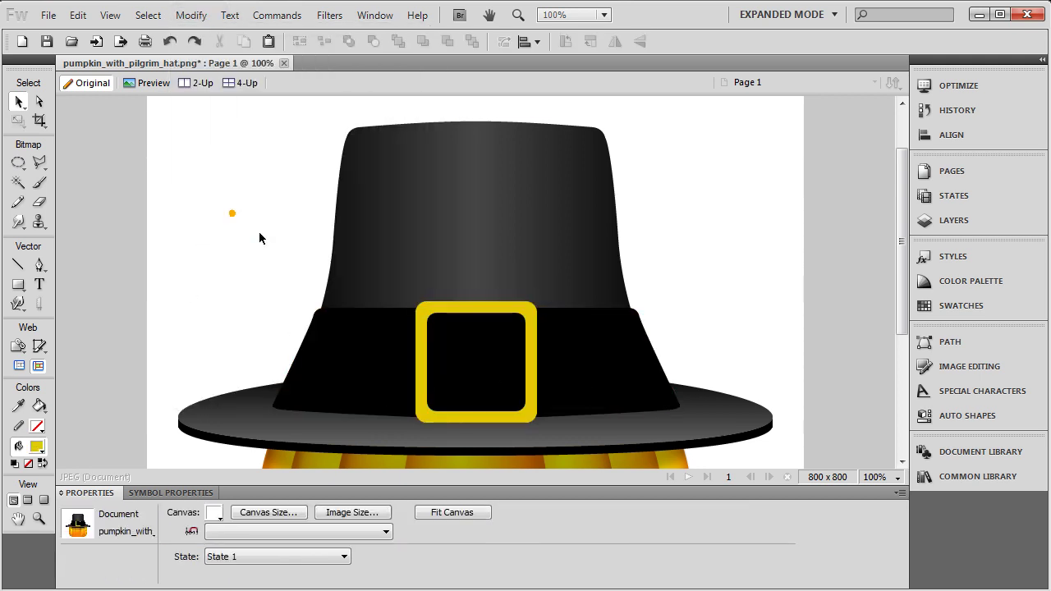
{"action": "left_click_drag", "start_coordinate": [434, 309], "coordinate": [261, 194]}
{"action": "key", "text": "ctrl+z"}
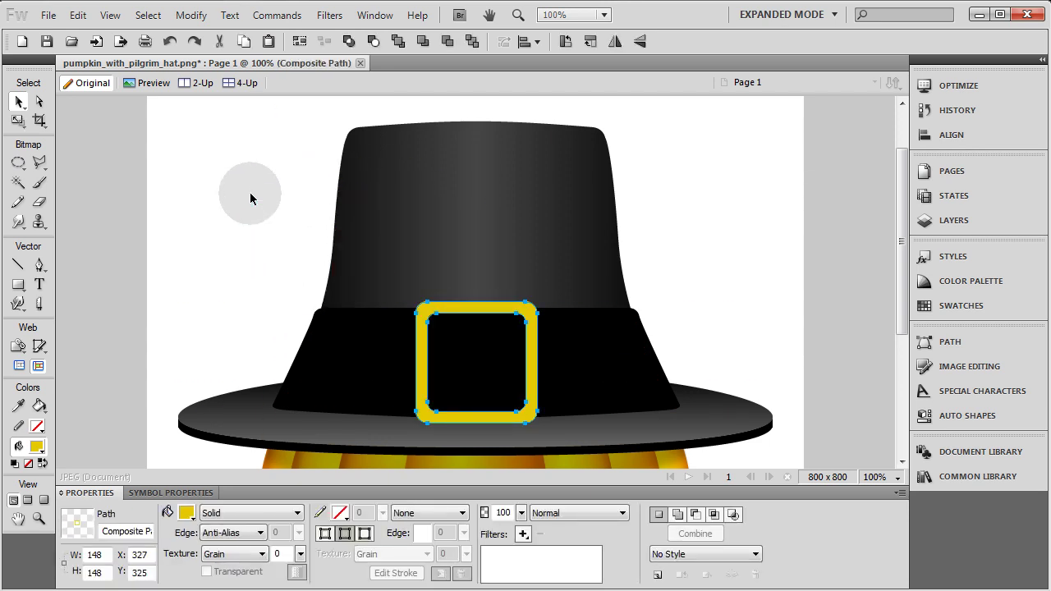
Step: Add a Smooth Inner Bevel to the buckle with width 35, contrast 100% and a 96° angle
{"action": "left_click", "coordinate": [523, 535]}
{"action": "mouse_move", "coordinate": [657, 409]}
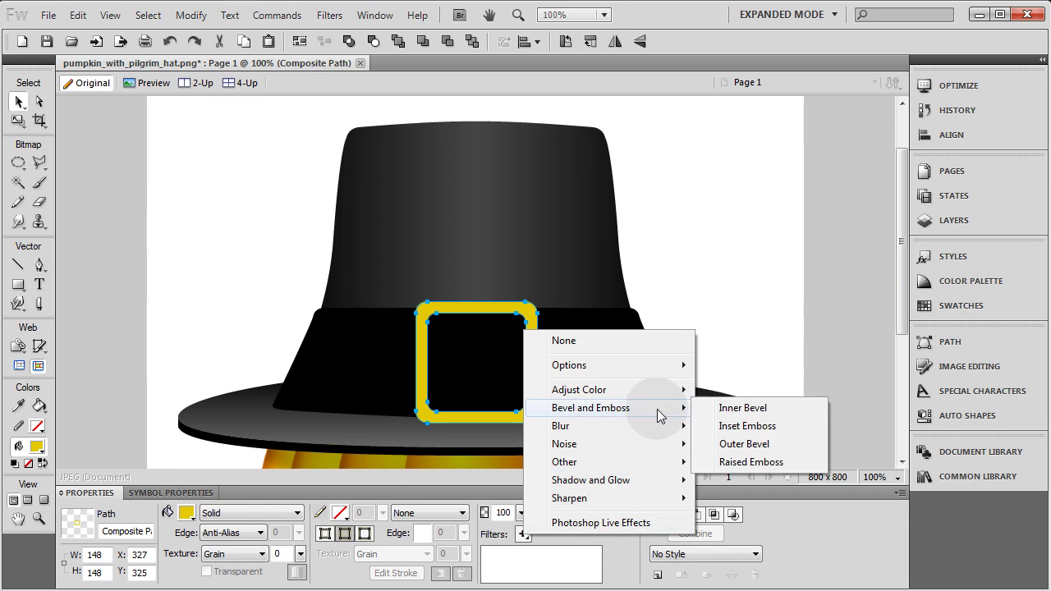
{"action": "left_click", "coordinate": [743, 408]}
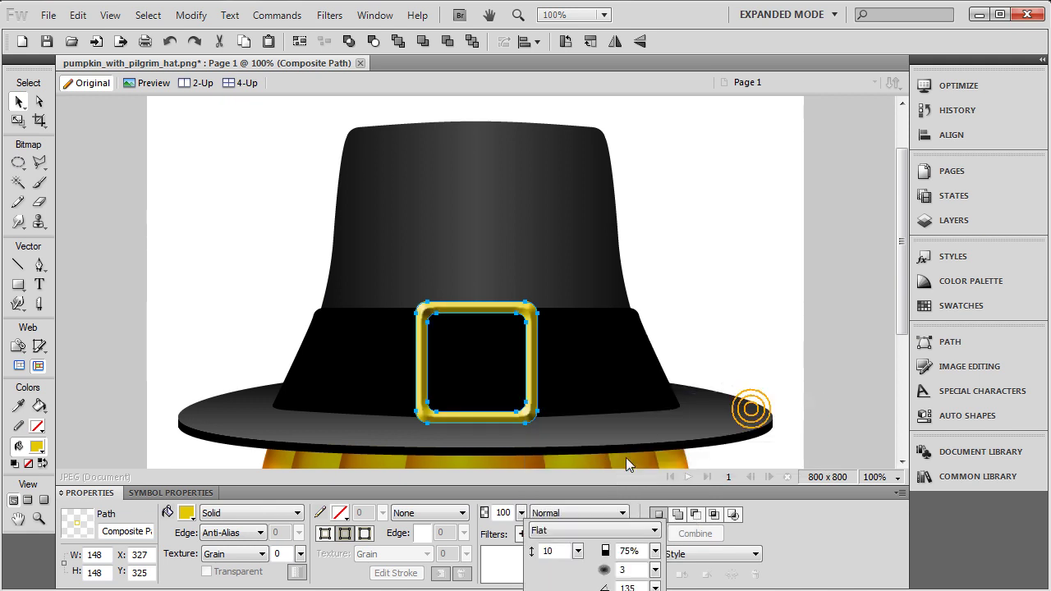
{"action": "left_click", "coordinate": [569, 532]}
{"action": "left_click", "coordinate": [575, 545]}
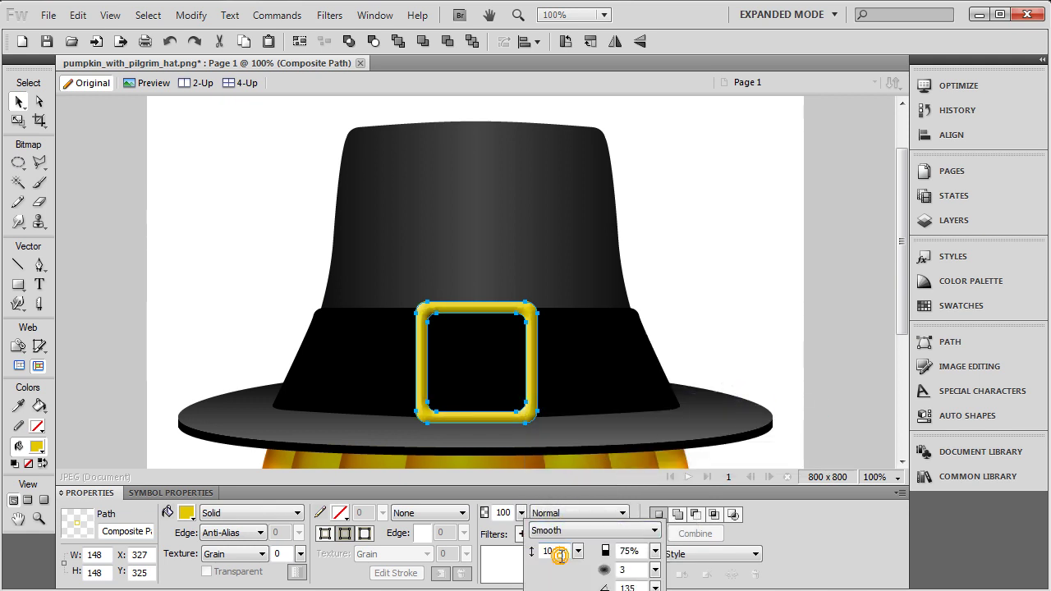
{"action": "left_click_drag", "start_coordinate": [579, 556], "coordinate": [587, 435]}
{"action": "left_click_drag", "start_coordinate": [656, 551], "coordinate": [653, 470]}
{"action": "left_click", "coordinate": [654, 588]}
{"action": "left_click_drag", "start_coordinate": [643, 549], "coordinate": [802, 378]}
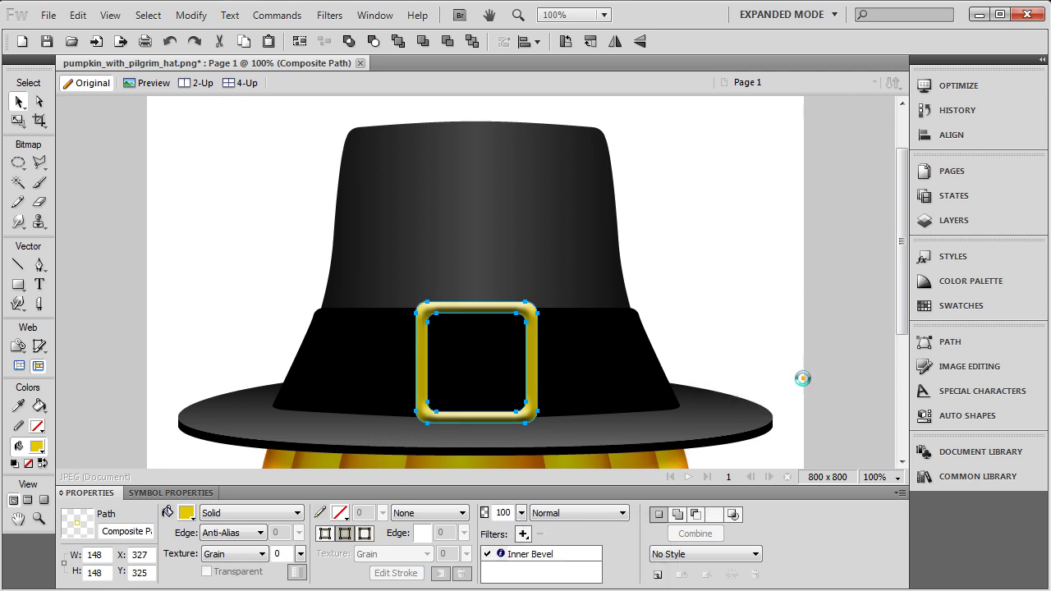
{"action": "left_click", "coordinate": [803, 383]}
Step: Lower the buckle's Inner Bevel contrast to 63%
{"action": "scroll", "coordinate": [739, 345], "scroll_direction": "down", "scroll_amount": 3}
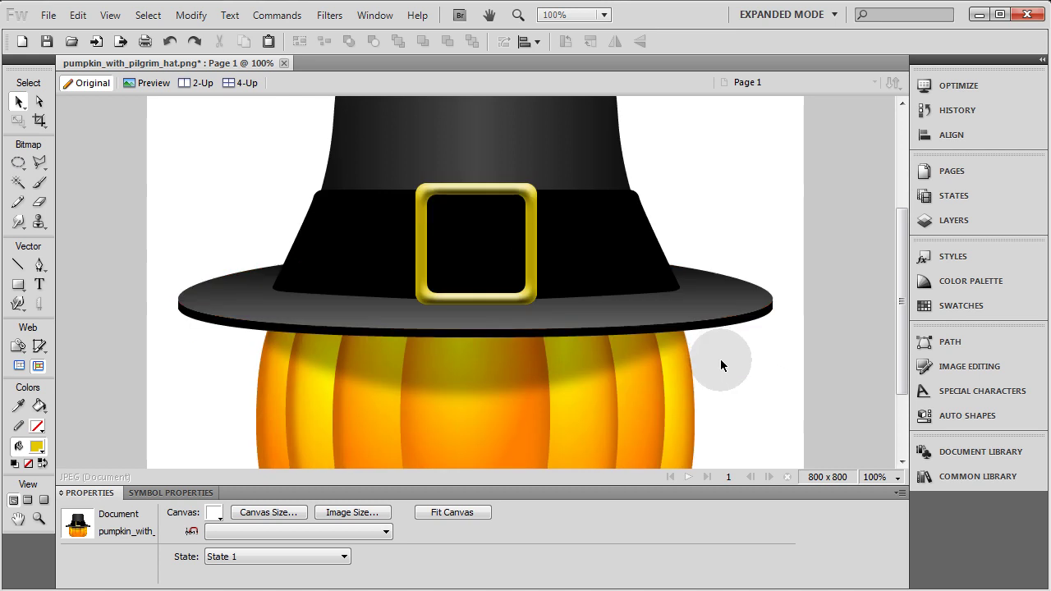
{"action": "scroll", "coordinate": [813, 398], "scroll_direction": "up", "scroll_amount": 3}
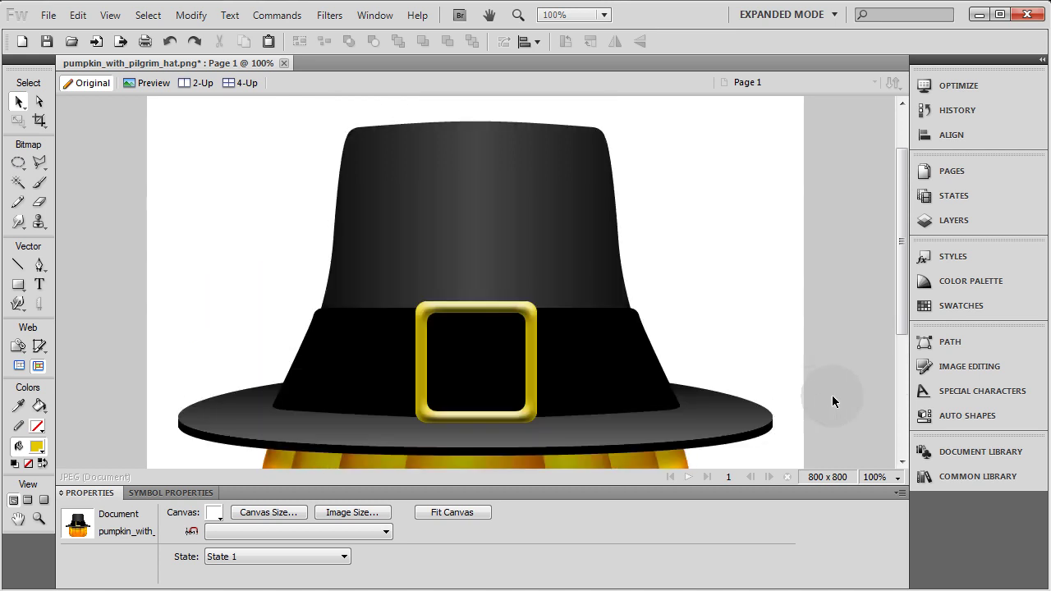
{"action": "left_click", "coordinate": [534, 322]}
{"action": "double_click", "coordinate": [529, 554]}
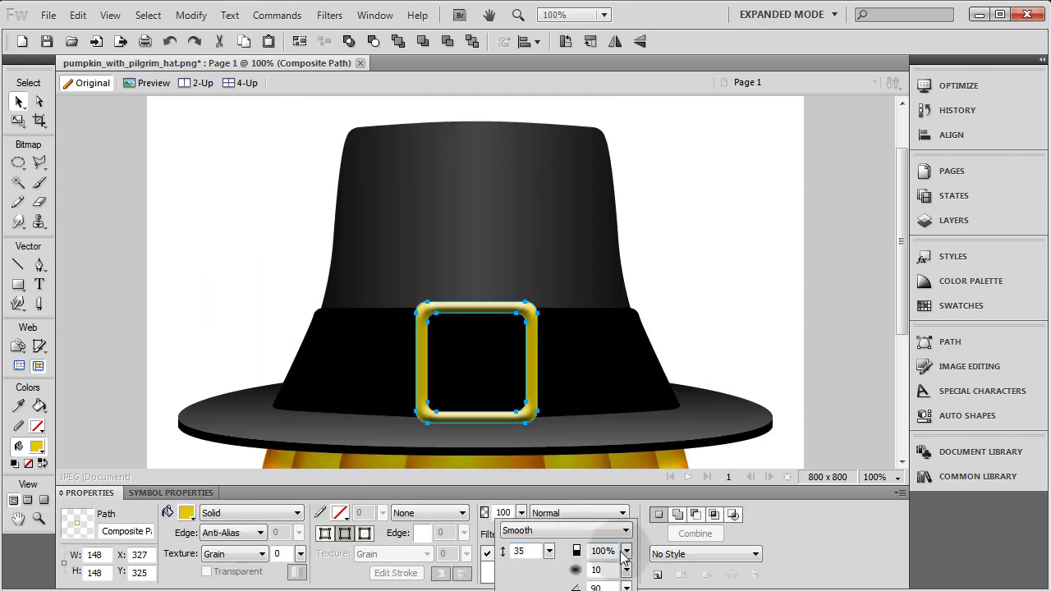
{"action": "left_click_drag", "start_coordinate": [628, 583], "coordinate": [629, 538]}
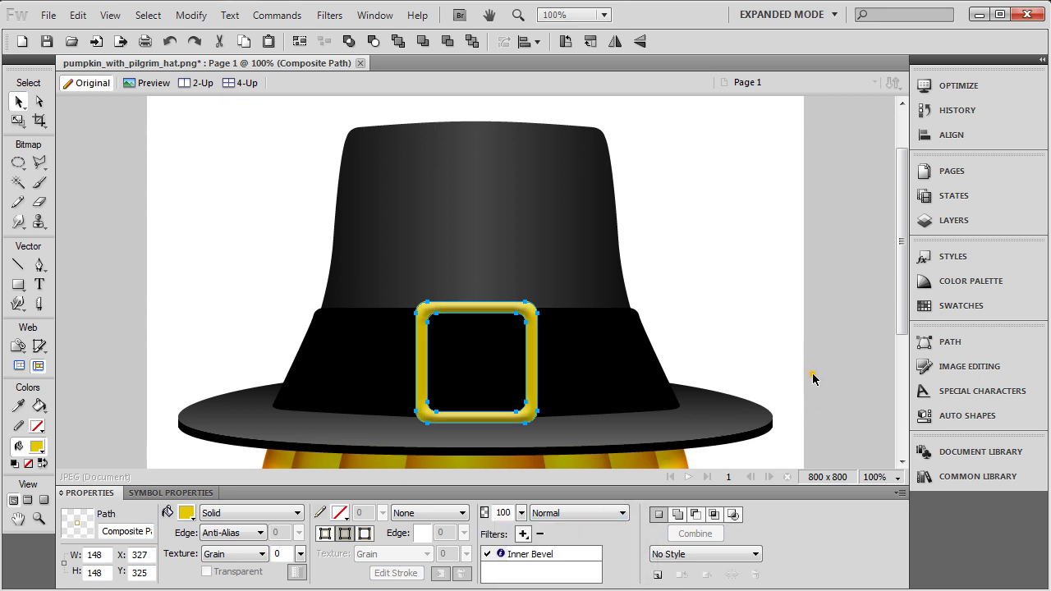
{"action": "left_click", "coordinate": [788, 294]}
{"action": "scroll", "coordinate": [787, 291], "scroll_direction": "down", "scroll_amount": 2}
{"action": "scroll", "coordinate": [787, 296], "scroll_direction": "up", "scroll_amount": 1}
{"action": "left_click", "coordinate": [621, 324]}
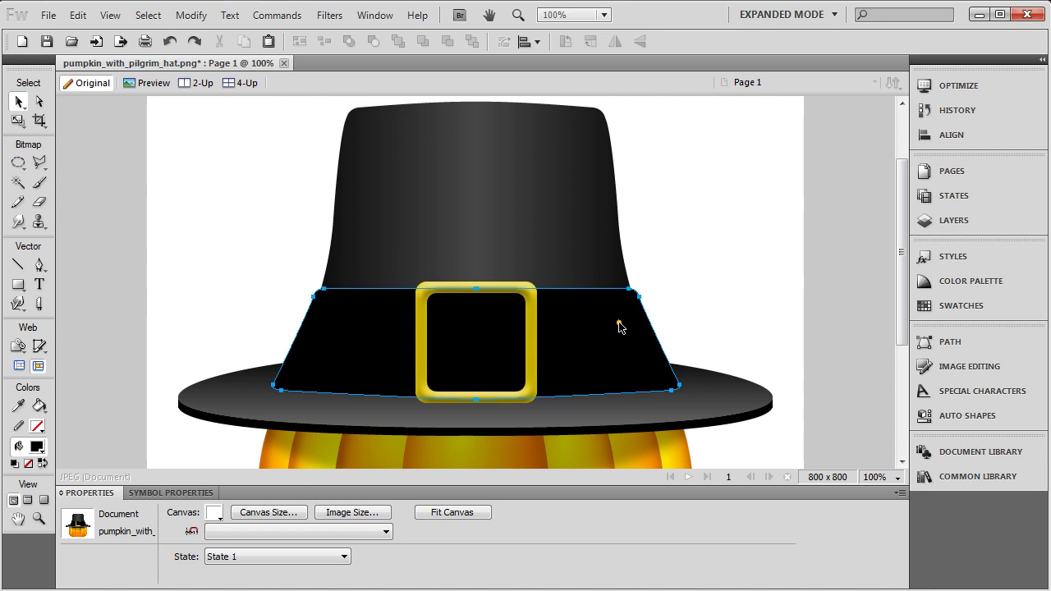
Step: Give the brim a Grain texture of 11 and the hat crown a Grain texture of 8
{"action": "left_click", "coordinate": [742, 291]}
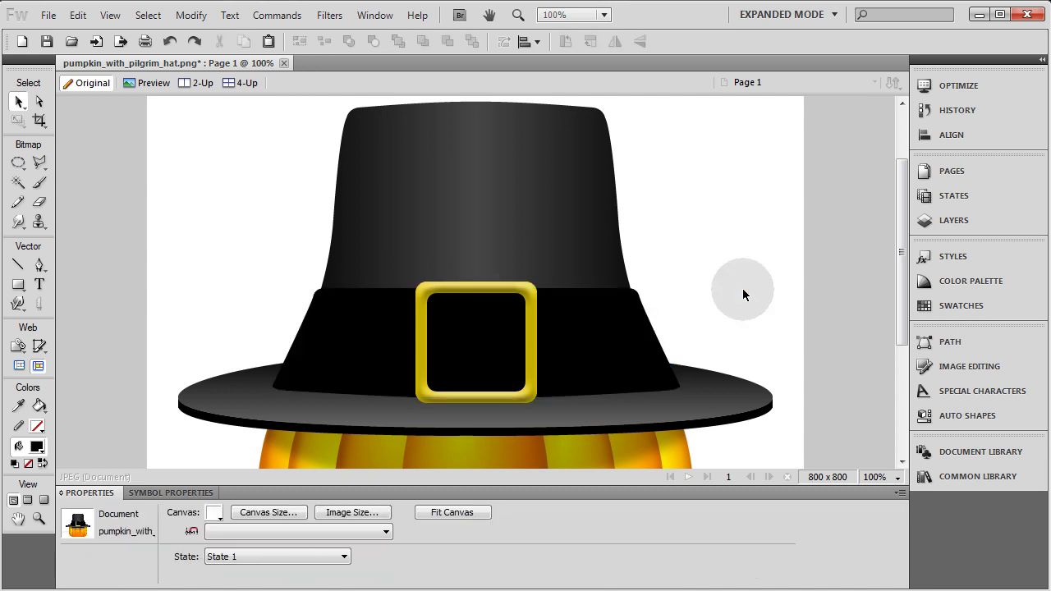
{"action": "left_click", "coordinate": [621, 413]}
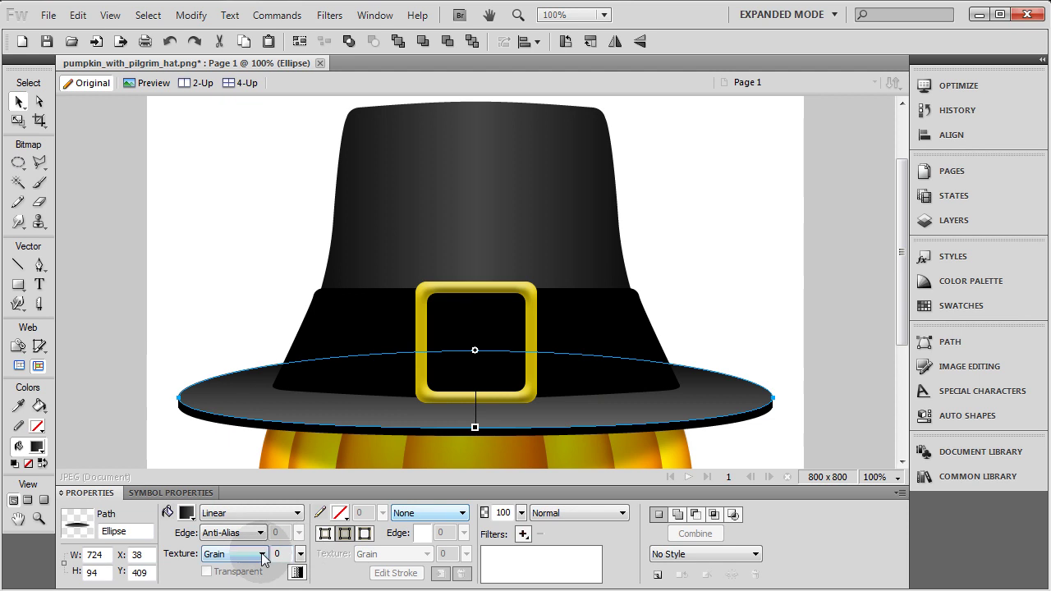
{"action": "left_click_drag", "start_coordinate": [300, 555], "coordinate": [302, 555]}
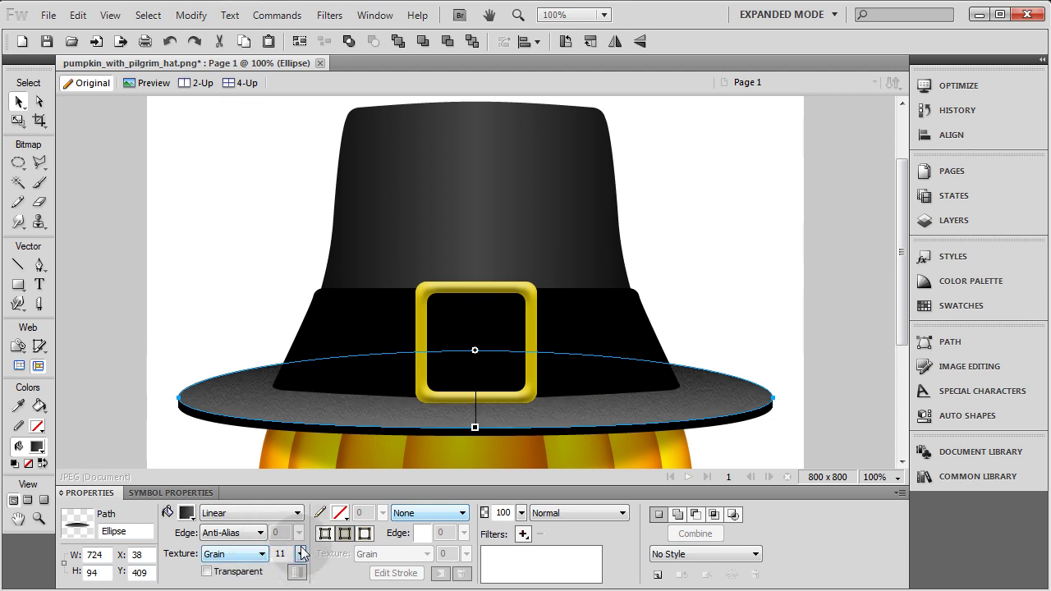
{"action": "left_click", "coordinate": [191, 270]}
{"action": "left_click", "coordinate": [410, 218]}
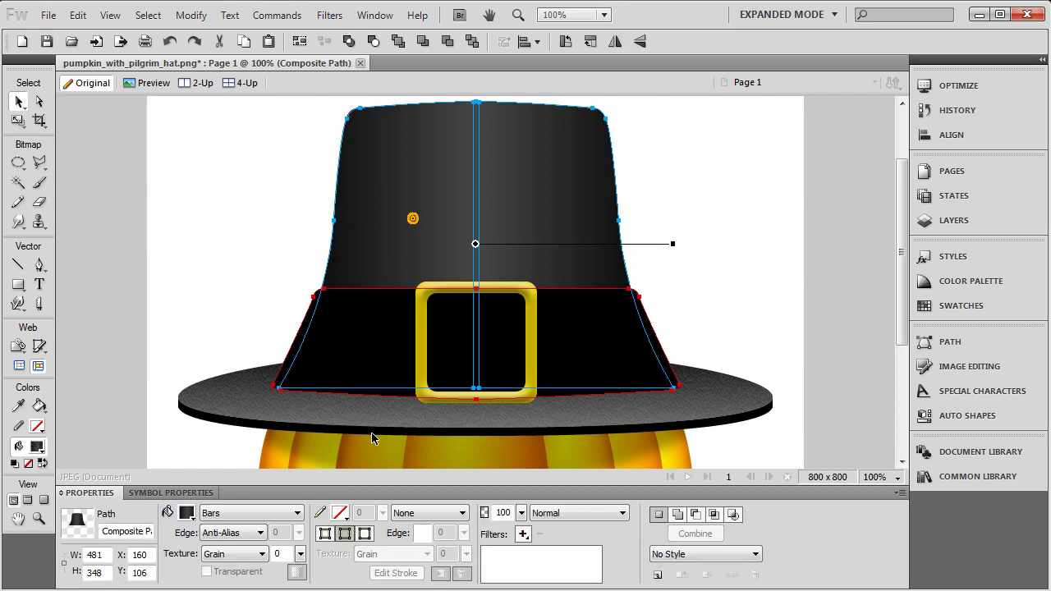
{"action": "left_click", "coordinate": [303, 555]}
{"action": "left_click_drag", "start_coordinate": [304, 558], "coordinate": [305, 556]}
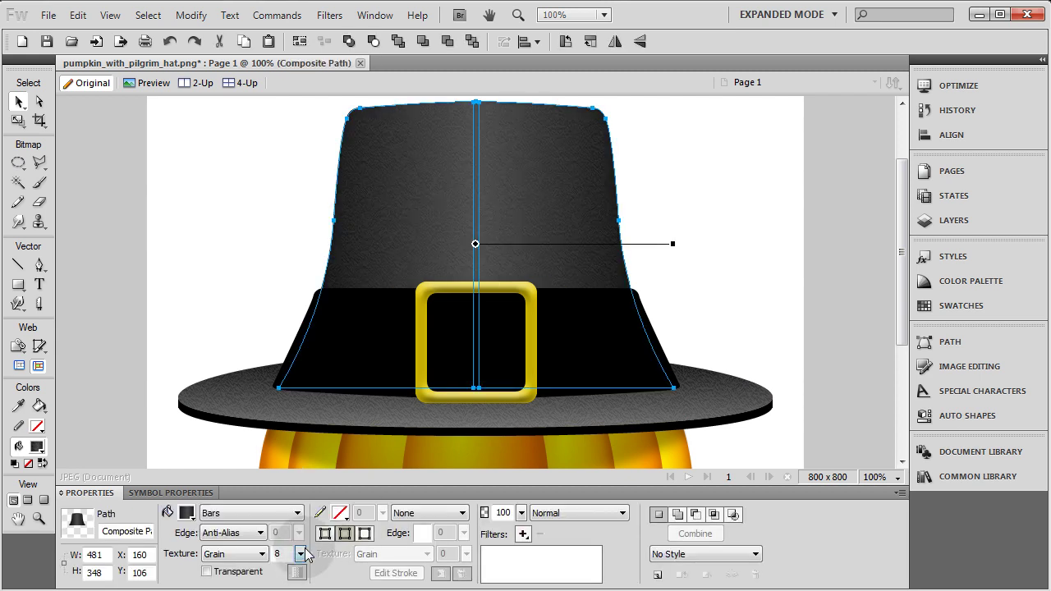
{"action": "left_click", "coordinate": [246, 238]}
Step: Apply the Swish texture to the hat band at an amount of 8
{"action": "left_click", "coordinate": [337, 315]}
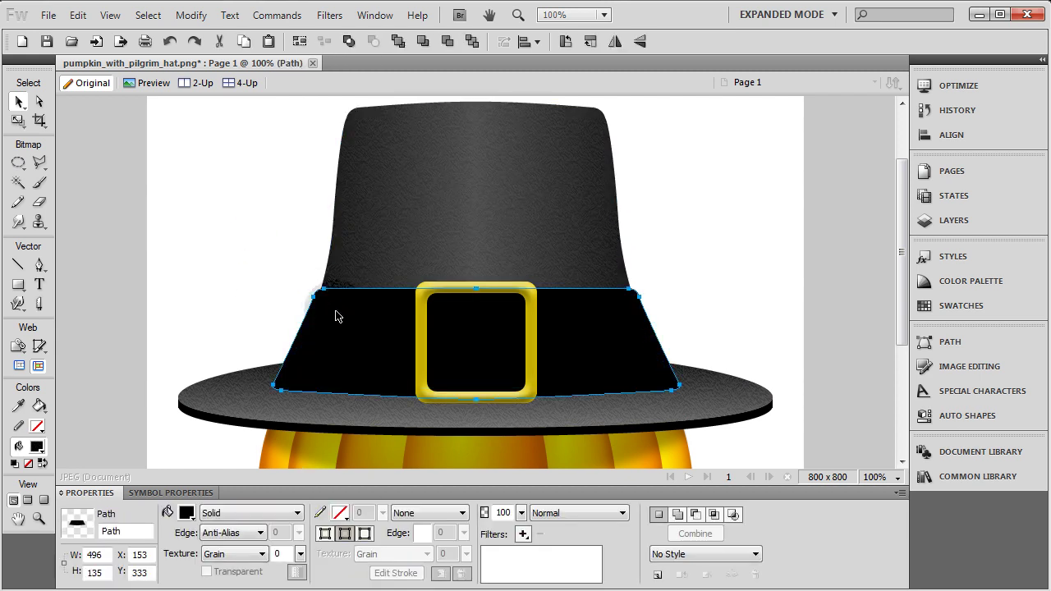
{"action": "left_click", "coordinate": [284, 552]}
{"action": "left_click", "coordinate": [263, 554]}
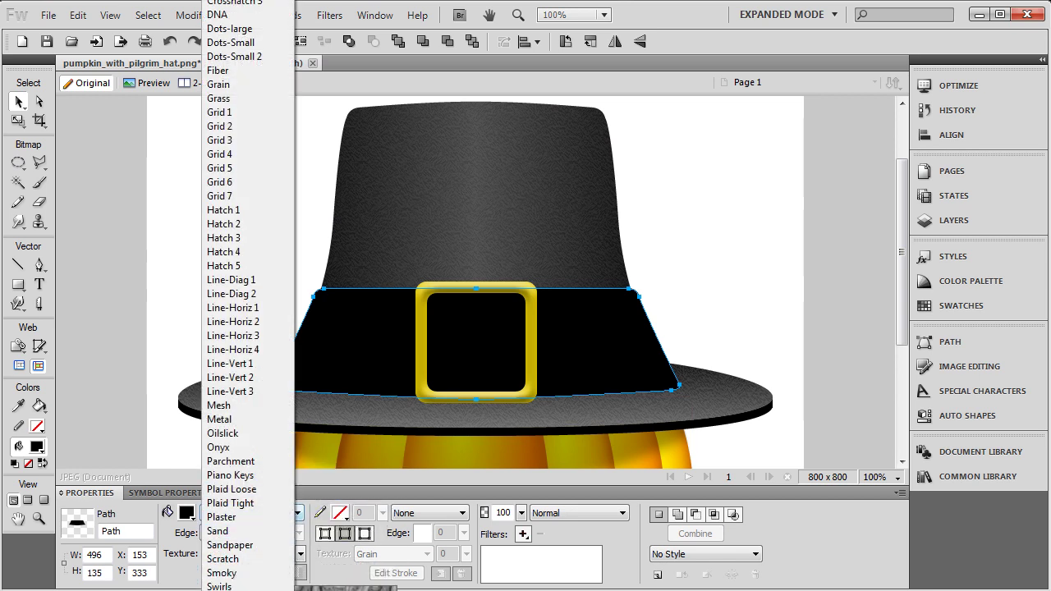
{"action": "left_click", "coordinate": [218, 590]}
{"action": "left_click_drag", "start_coordinate": [303, 554], "coordinate": [304, 587]}
{"action": "left_click", "coordinate": [302, 556]}
Step: Add a Shadow and Glow > Inner Glow of width 2 to the gold buckle
{"action": "left_click", "coordinate": [263, 228]}
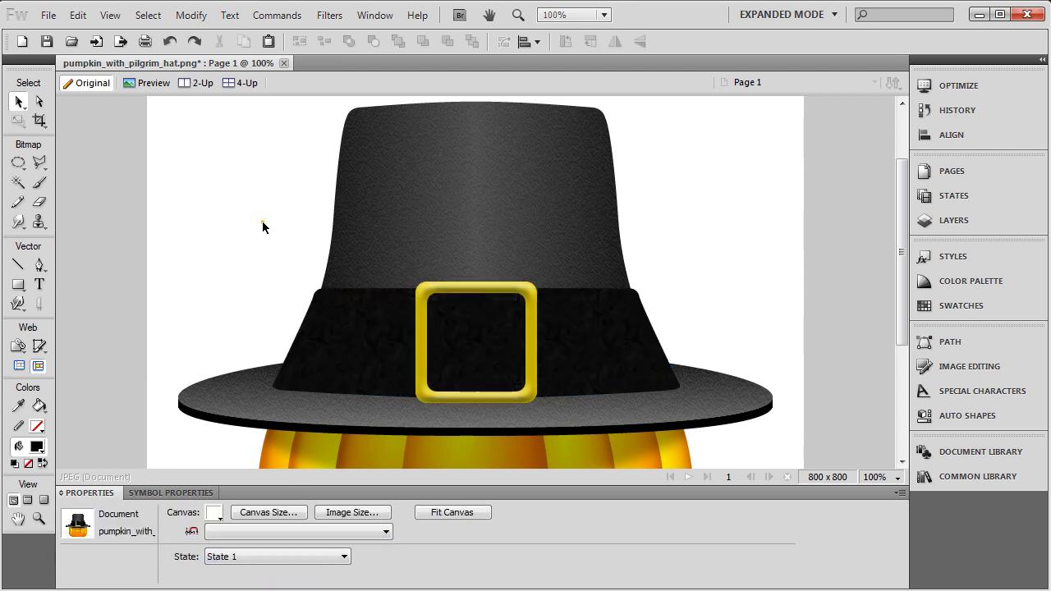
{"action": "scroll", "coordinate": [261, 242], "scroll_direction": "down", "scroll_amount": 1}
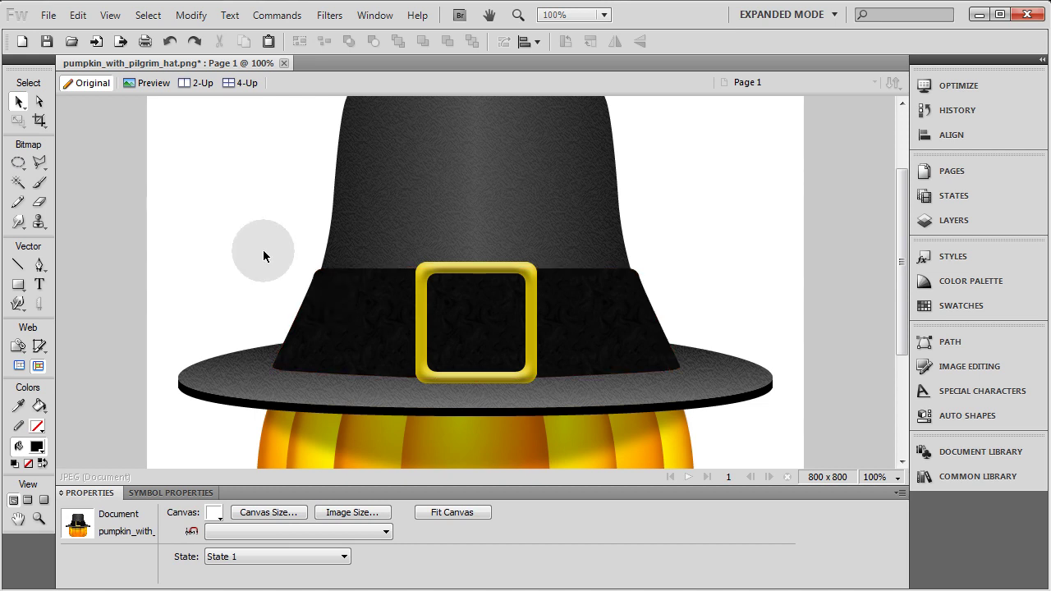
{"action": "scroll", "coordinate": [264, 256], "scroll_direction": "up", "scroll_amount": 2}
{"action": "left_click", "coordinate": [446, 302]}
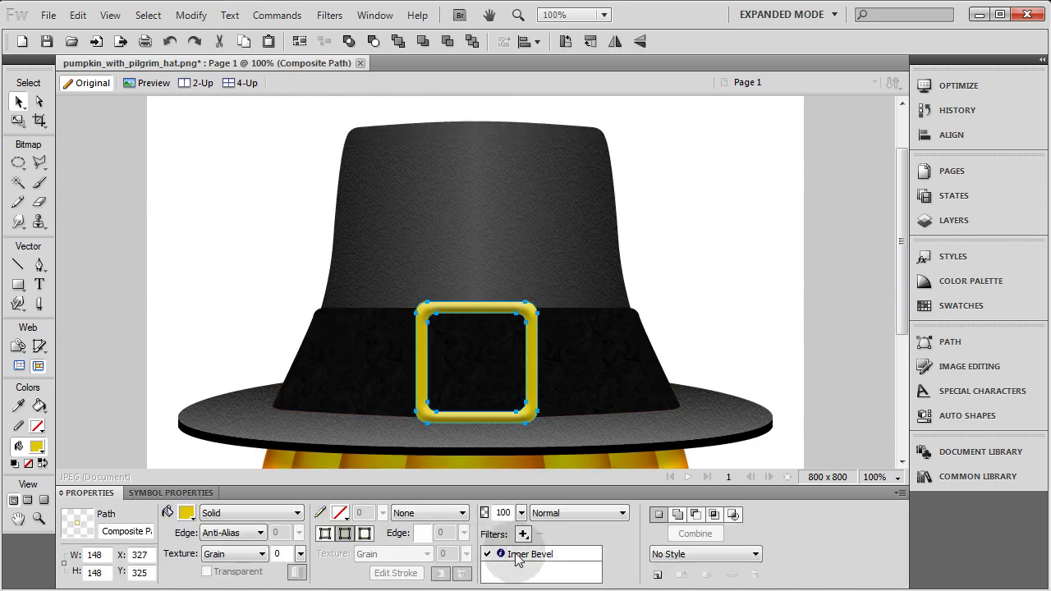
{"action": "left_click", "coordinate": [522, 534]}
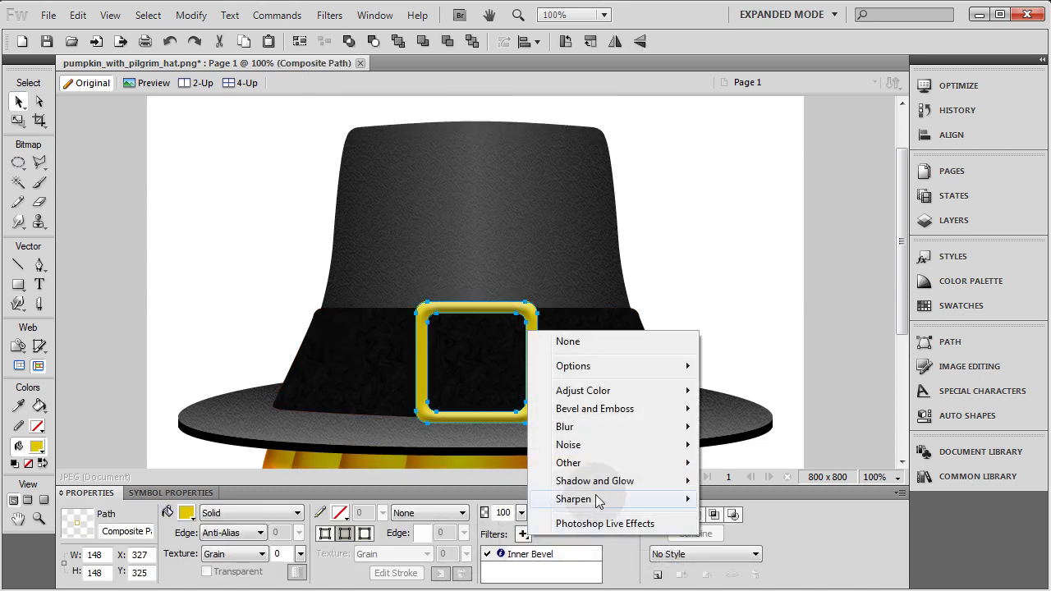
{"action": "mouse_move", "coordinate": [615, 484]}
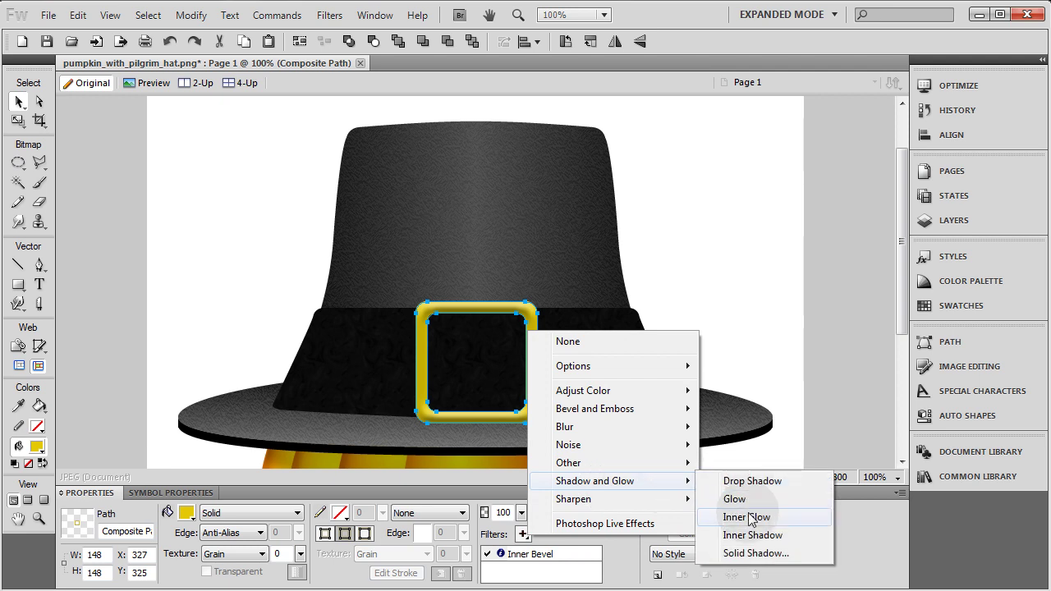
{"action": "left_click", "coordinate": [747, 516]}
{"action": "left_click_drag", "start_coordinate": [583, 549], "coordinate": [589, 565]}
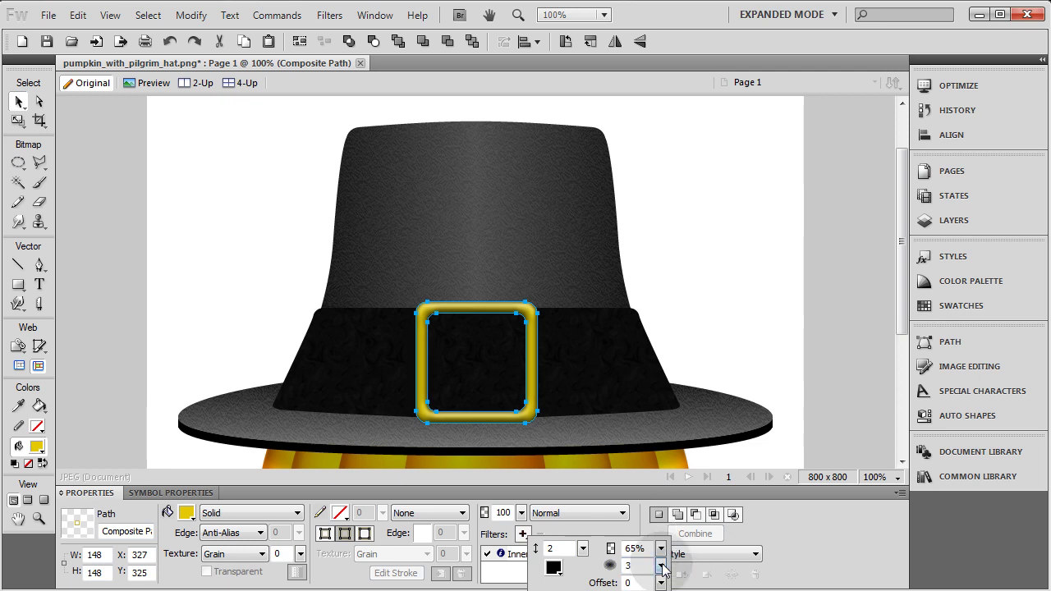
{"action": "left_click", "coordinate": [824, 299]}
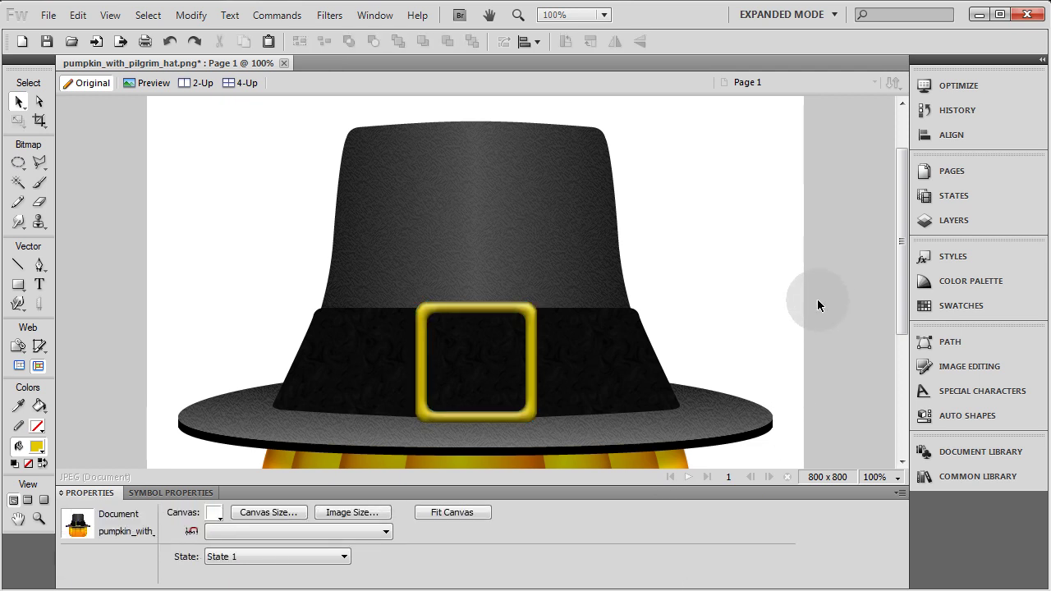
{"action": "left_click", "coordinate": [605, 375]}
Step: Set the texture amount to 0 on the hat band, brim and crown
{"action": "left_click", "coordinate": [302, 555]}
{"action": "left_click_drag", "start_coordinate": [301, 554], "coordinate": [301, 568]}
{"action": "left_click", "coordinate": [298, 433]}
{"action": "left_click", "coordinate": [298, 557]}
{"action": "left_click", "coordinate": [417, 226]}
{"action": "left_click", "coordinate": [226, 287]}
{"action": "scroll", "coordinate": [240, 277], "scroll_direction": "down", "scroll_amount": 3}
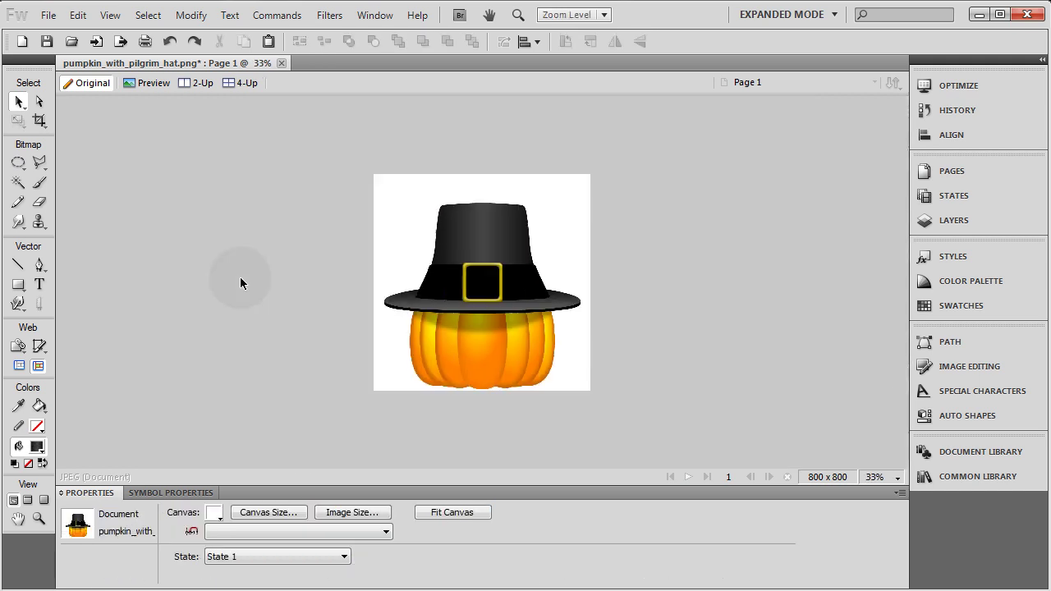
{"action": "scroll", "coordinate": [240, 277], "scroll_direction": "up", "scroll_amount": 3}
{"action": "scroll", "coordinate": [161, 282], "scroll_direction": "up", "scroll_amount": 2}
{"action": "scroll", "coordinate": [161, 286], "scroll_direction": "down", "scroll_amount": 2}
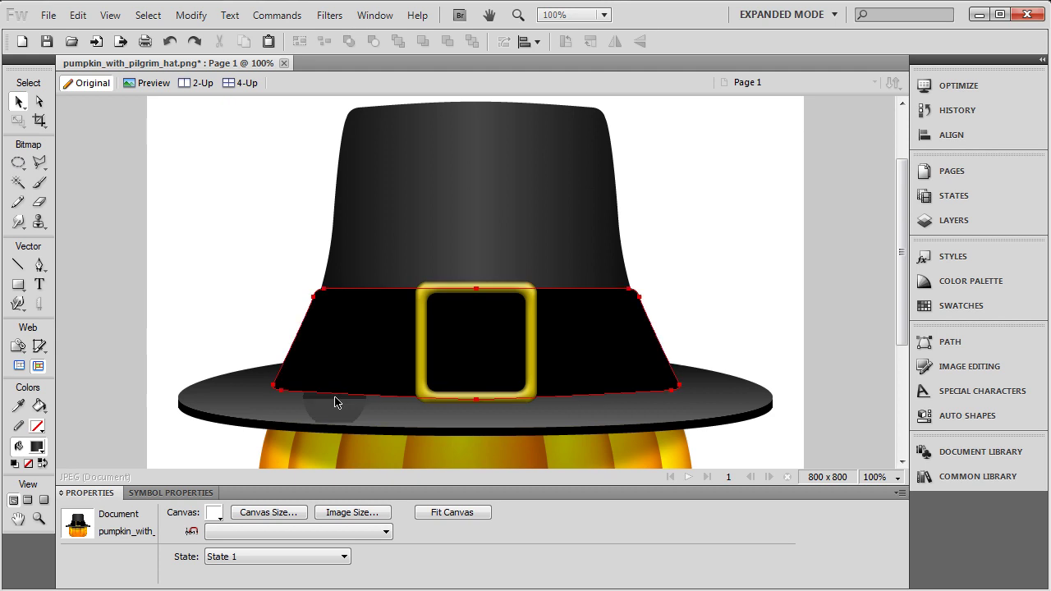
{"action": "scroll", "coordinate": [828, 281], "scroll_direction": "down", "scroll_amount": 1}
{"action": "scroll", "coordinate": [790, 280], "scroll_direction": "down", "scroll_amount": 2}
{"action": "scroll", "coordinate": [790, 279], "scroll_direction": "down", "scroll_amount": 2}
Step: Lower the brim shadow's opacity to about 63%, then select all the artwork
{"action": "left_click", "coordinate": [541, 296]}
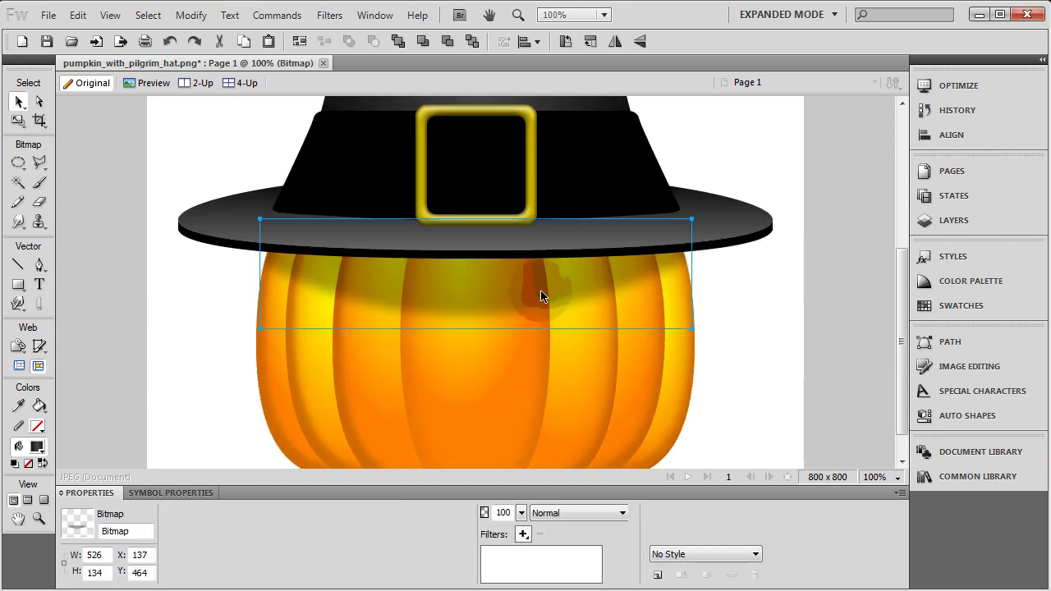
{"action": "key", "text": "ctrl+z"}
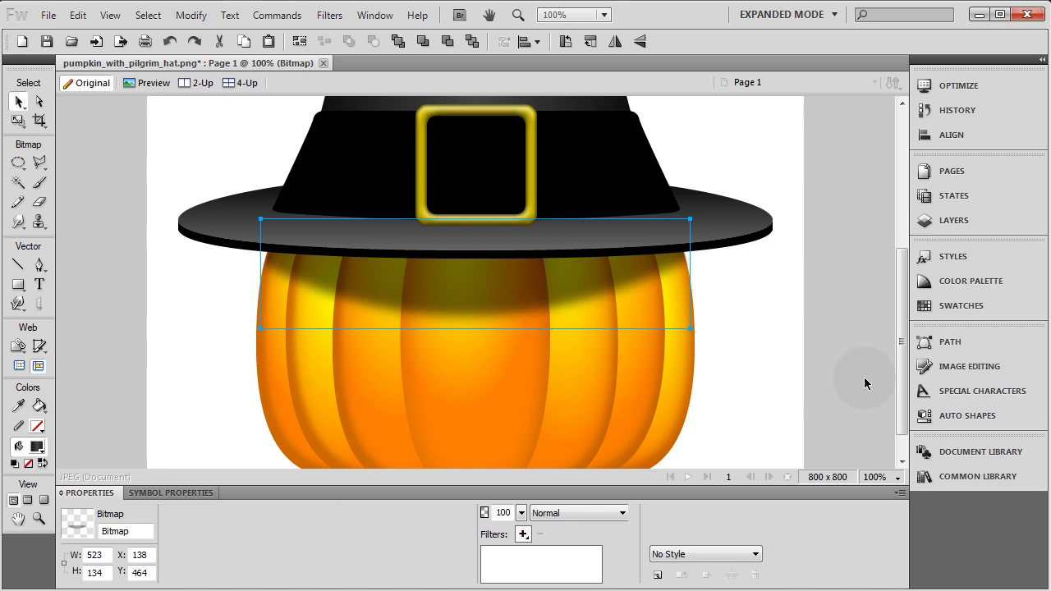
{"action": "left_click", "coordinate": [793, 317]}
{"action": "key", "text": "ctrl+minus"}
{"action": "key", "text": "ctrl+minus"}
{"action": "key", "text": "ctrl+minus"}
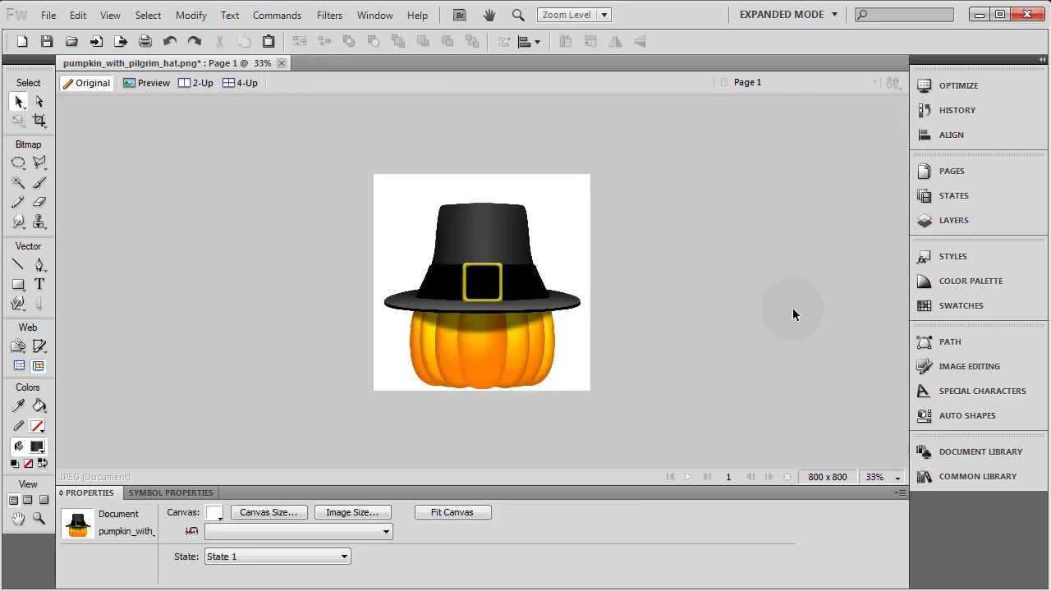
{"action": "key", "text": "ctrl+equal"}
{"action": "key", "text": "ctrl+equal"}
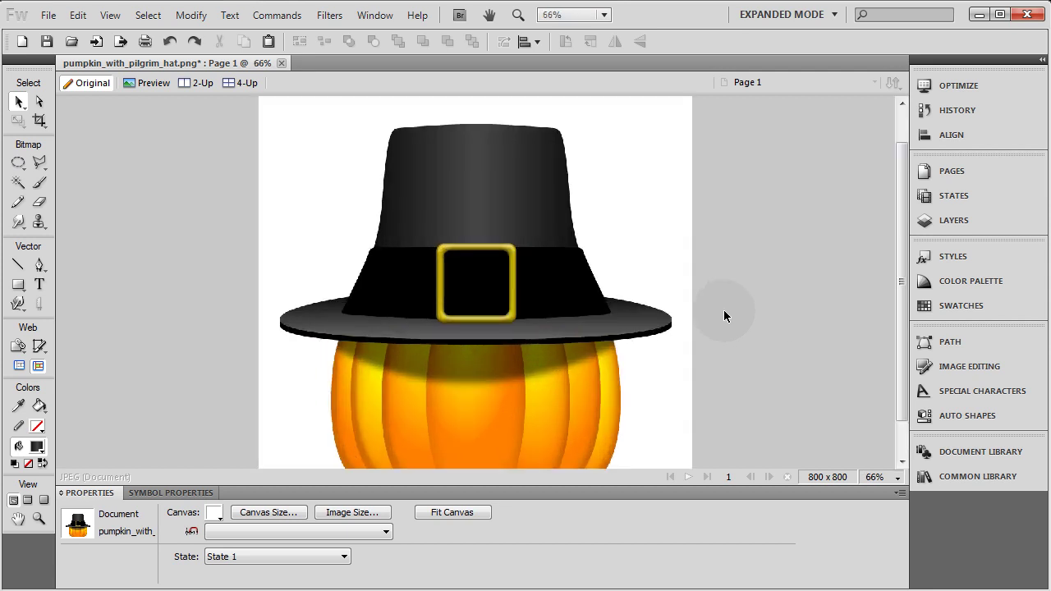
{"action": "left_click", "coordinate": [543, 359]}
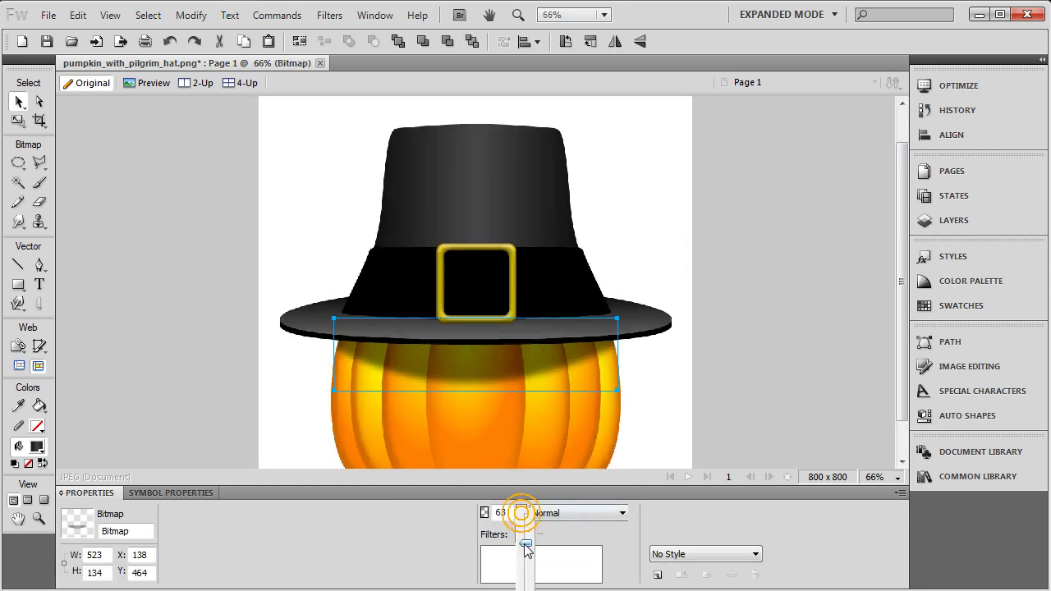
{"action": "left_click_drag", "start_coordinate": [526, 546], "coordinate": [525, 562]}
{"action": "left_click", "coordinate": [666, 411]}
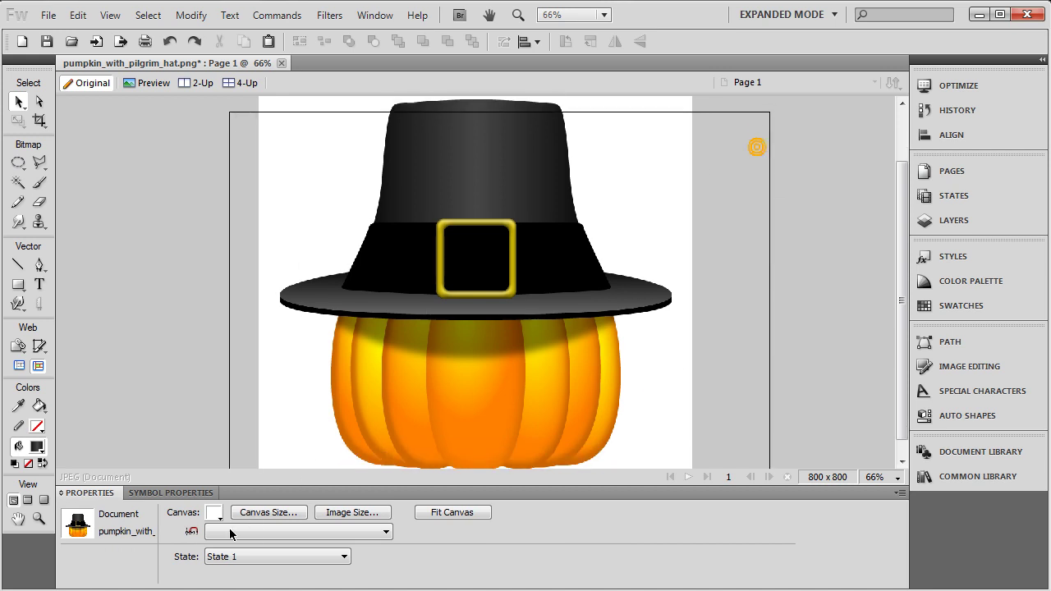
{"action": "key", "text": "ctrl+a"}
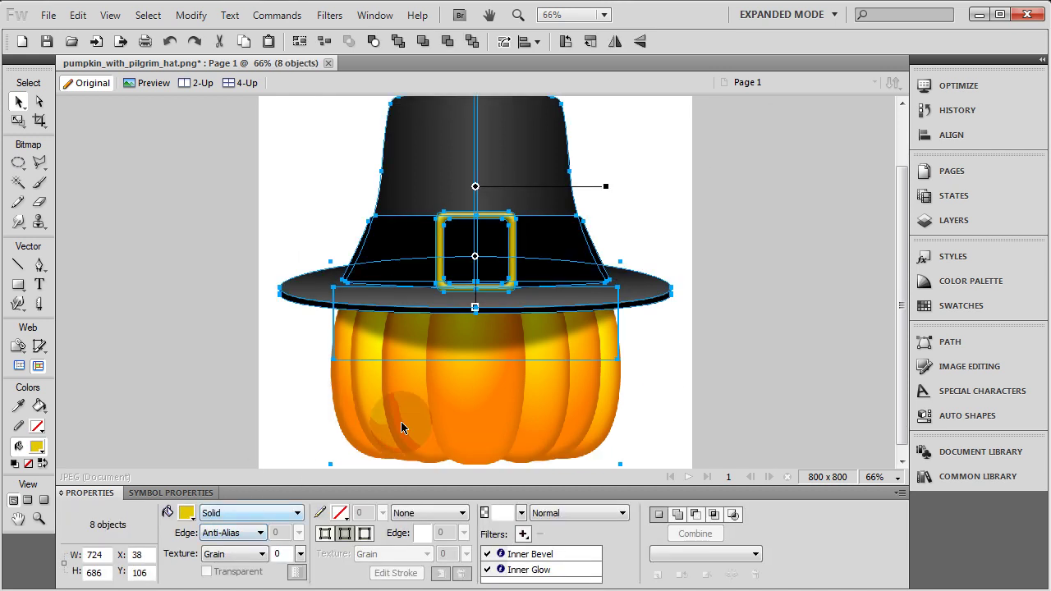
Step: Duplicate the whole pumpkin-and-hat artwork and flatten the copy into a single bitmap
{"action": "scroll", "coordinate": [662, 441], "scroll_direction": "up", "scroll_amount": 3}
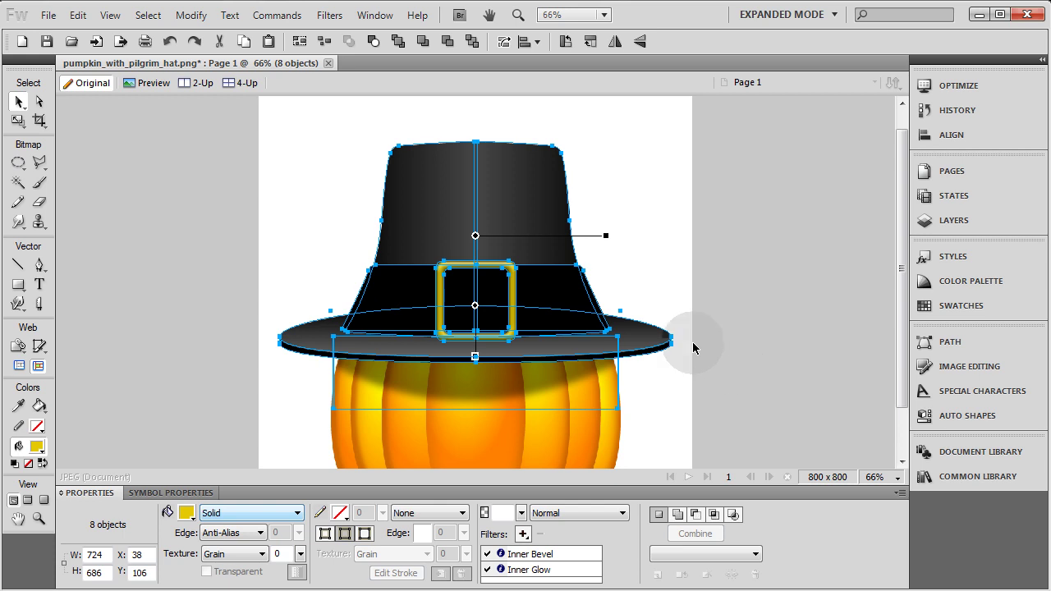
{"action": "left_click_drag", "start_coordinate": [547, 211], "coordinate": [496, 172]}
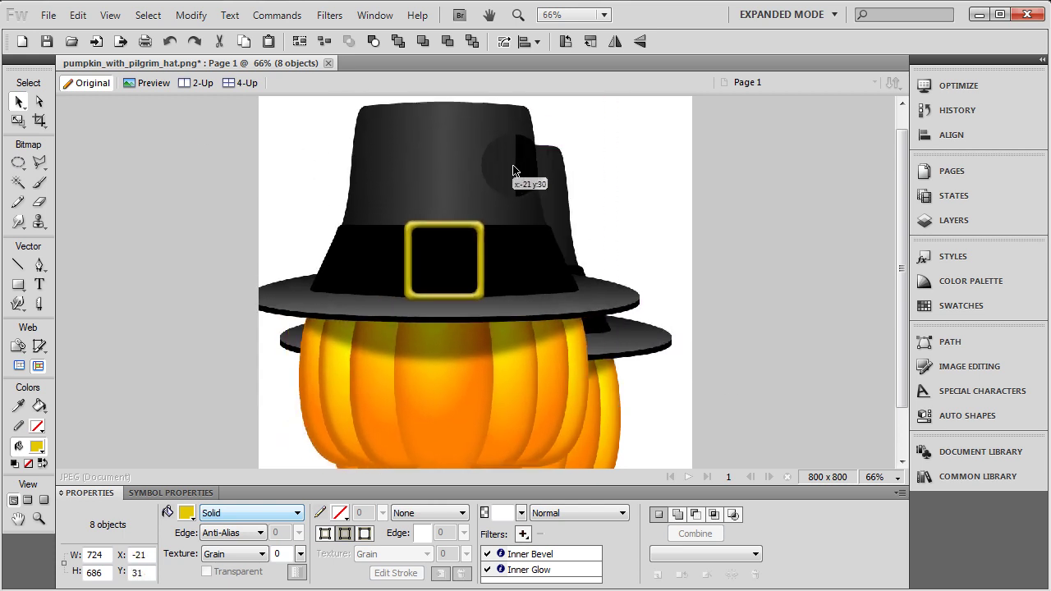
{"action": "left_click", "coordinate": [191, 15]}
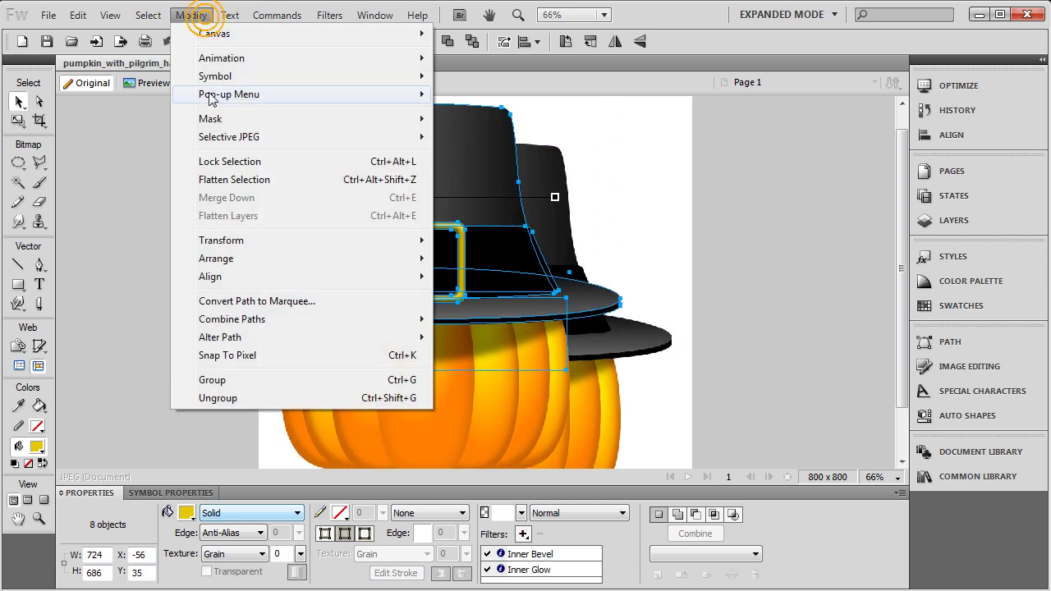
{"action": "left_click", "coordinate": [230, 179]}
Step: Scale the flattened copy to 261×248 and move it to the canvas's top-left
{"action": "left_click", "coordinate": [18, 121]}
{"action": "left_click_drag", "start_coordinate": [619, 103], "coordinate": [370, 340]}
{"action": "left_click_drag", "start_coordinate": [345, 414], "coordinate": [371, 144]}
{"action": "key", "text": "ctrl+equal"}
{"action": "key", "text": "ctrl+equal"}
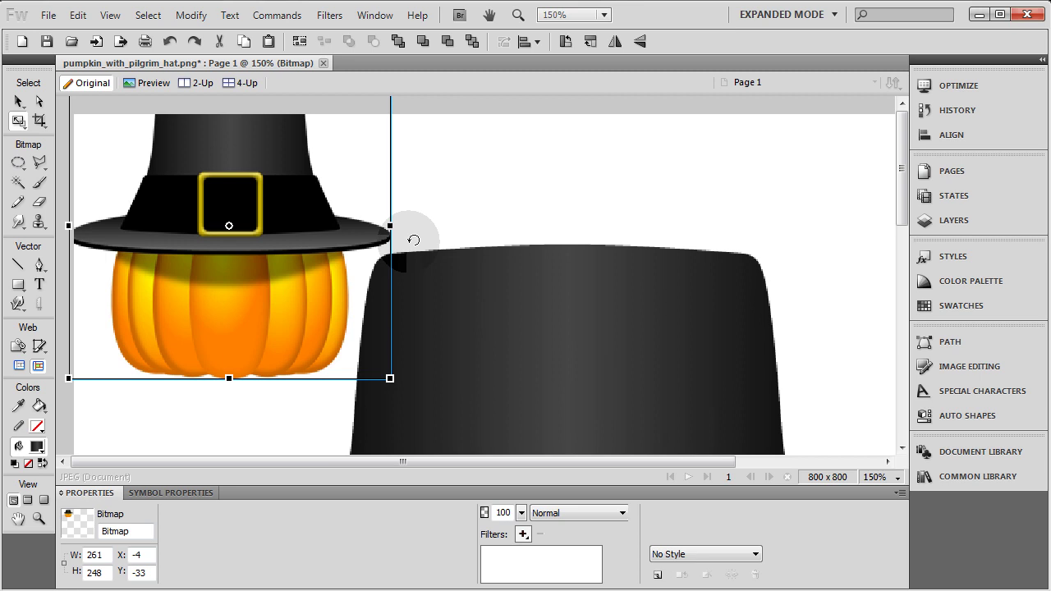
Step: Shrink the flattened icon copy to 158×151, via 198×189, and deselect it
{"action": "key", "text": "ctrl+minus"}
{"action": "left_click_drag", "start_coordinate": [295, 241], "coordinate": [339, 294]}
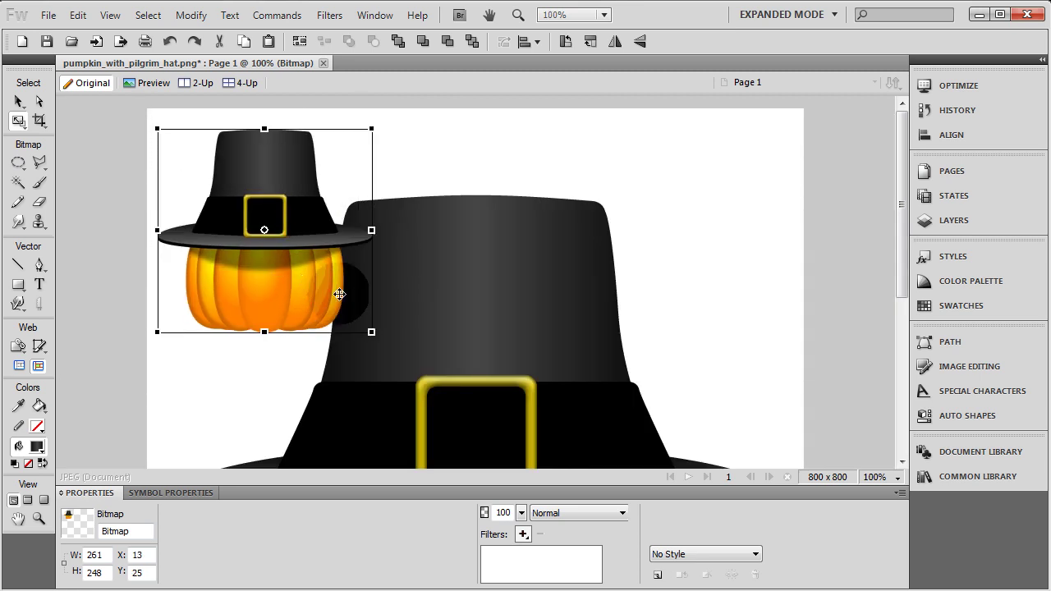
{"action": "left_click_drag", "start_coordinate": [371, 332], "coordinate": [319, 283]}
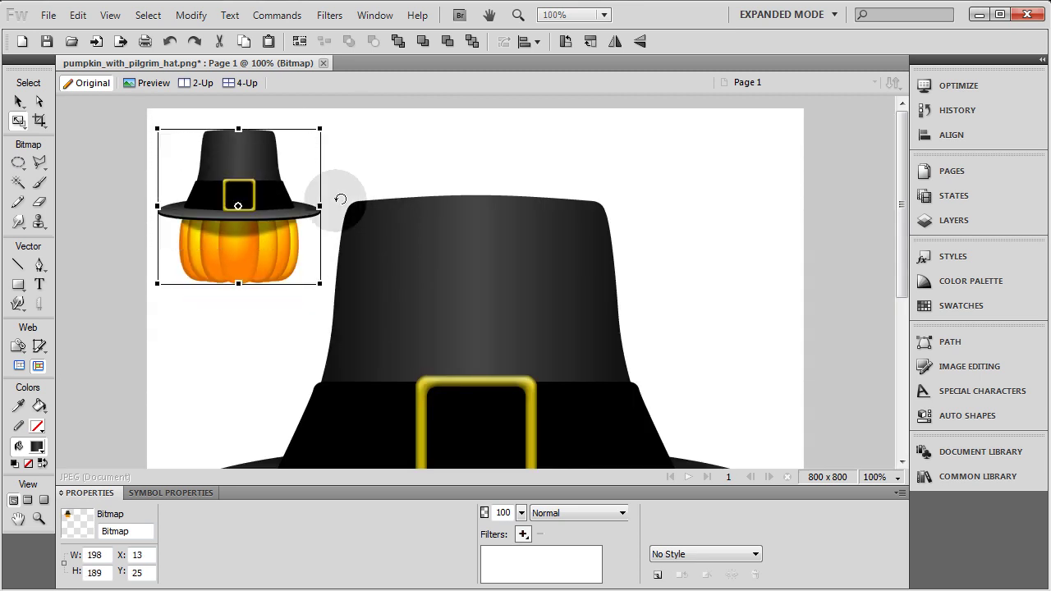
{"action": "left_click_drag", "start_coordinate": [320, 129], "coordinate": [285, 152]}
{"action": "left_click", "coordinate": [20, 102]}
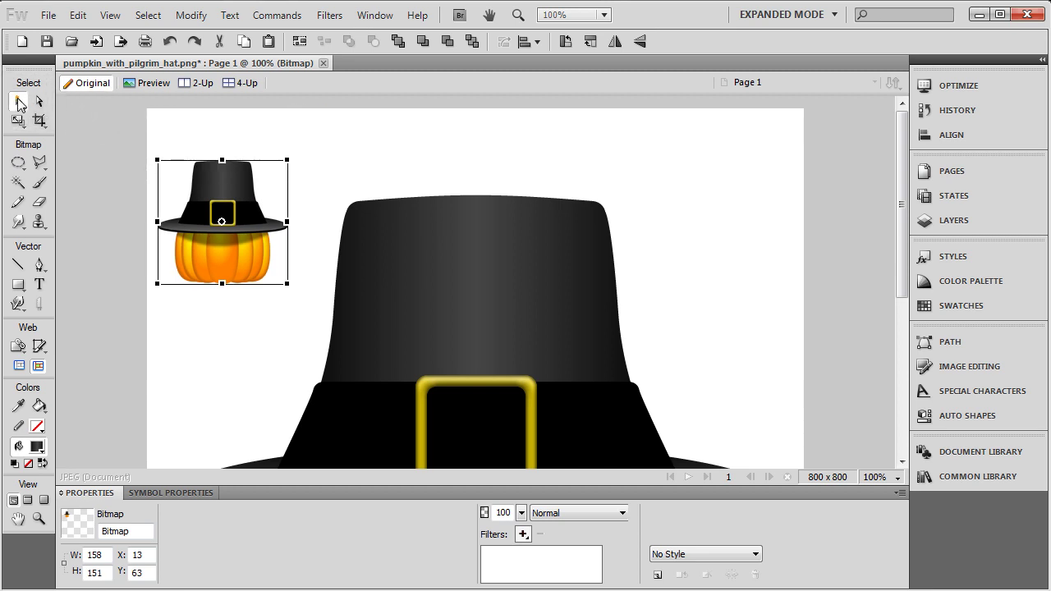
{"action": "left_click", "coordinate": [114, 182]}
Step: Duplicate the icon below itself and scale the second copy down to about 59×57
{"action": "left_click_drag", "start_coordinate": [210, 288], "coordinate": [240, 362]}
{"action": "left_click", "coordinate": [18, 120]}
{"action": "left_click_drag", "start_coordinate": [285, 400], "coordinate": [227, 327]}
{"action": "left_click", "coordinate": [18, 101]}
{"action": "left_click", "coordinate": [17, 120]}
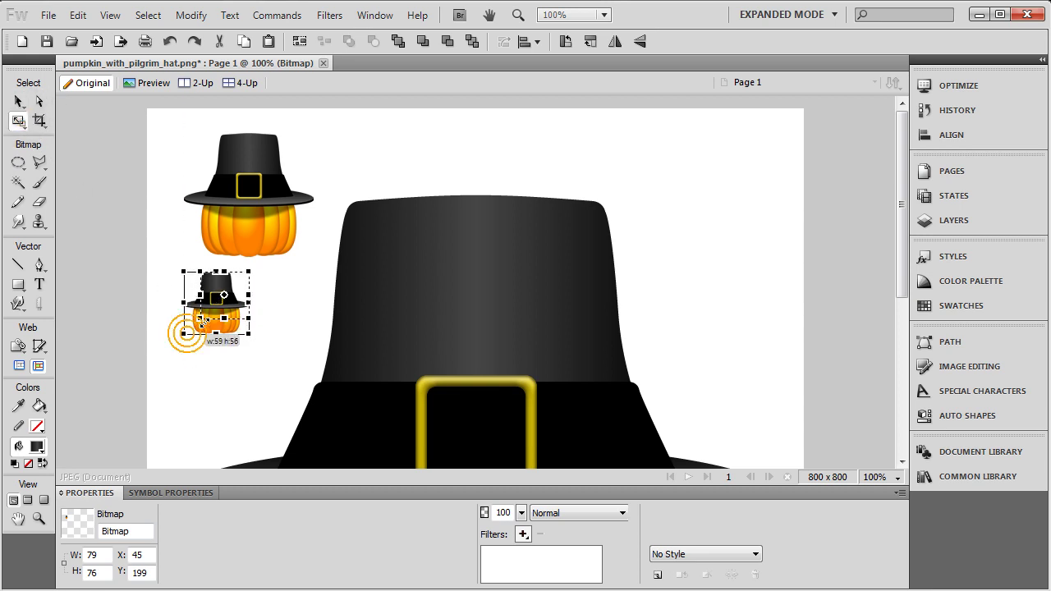
{"action": "left_click_drag", "start_coordinate": [202, 321], "coordinate": [200, 318]}
{"action": "left_click", "coordinate": [18, 102]}
{"action": "left_click", "coordinate": [171, 297]}
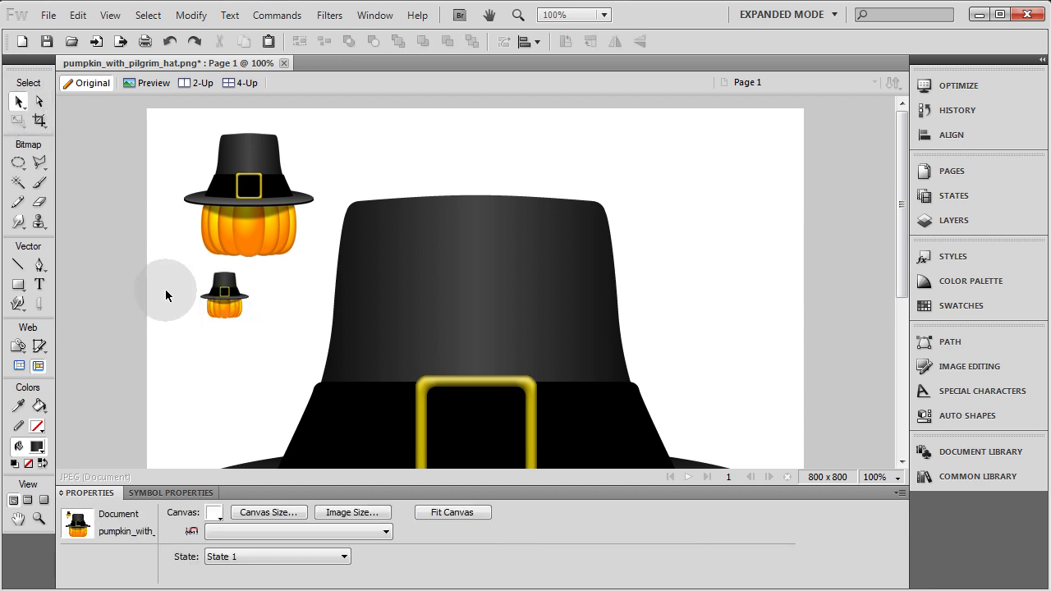